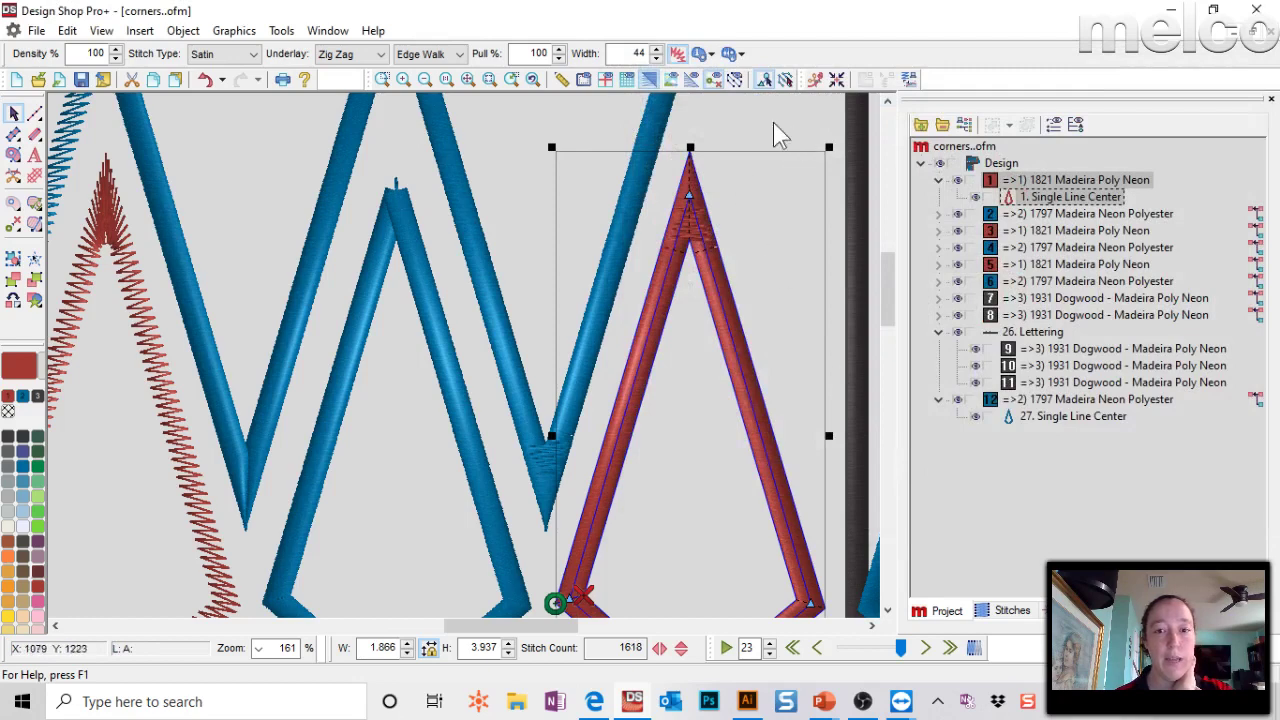
Undo the last corner change on the red satin diamond and inspect the stitching at its sharp upper point.
left_click(490, 183)
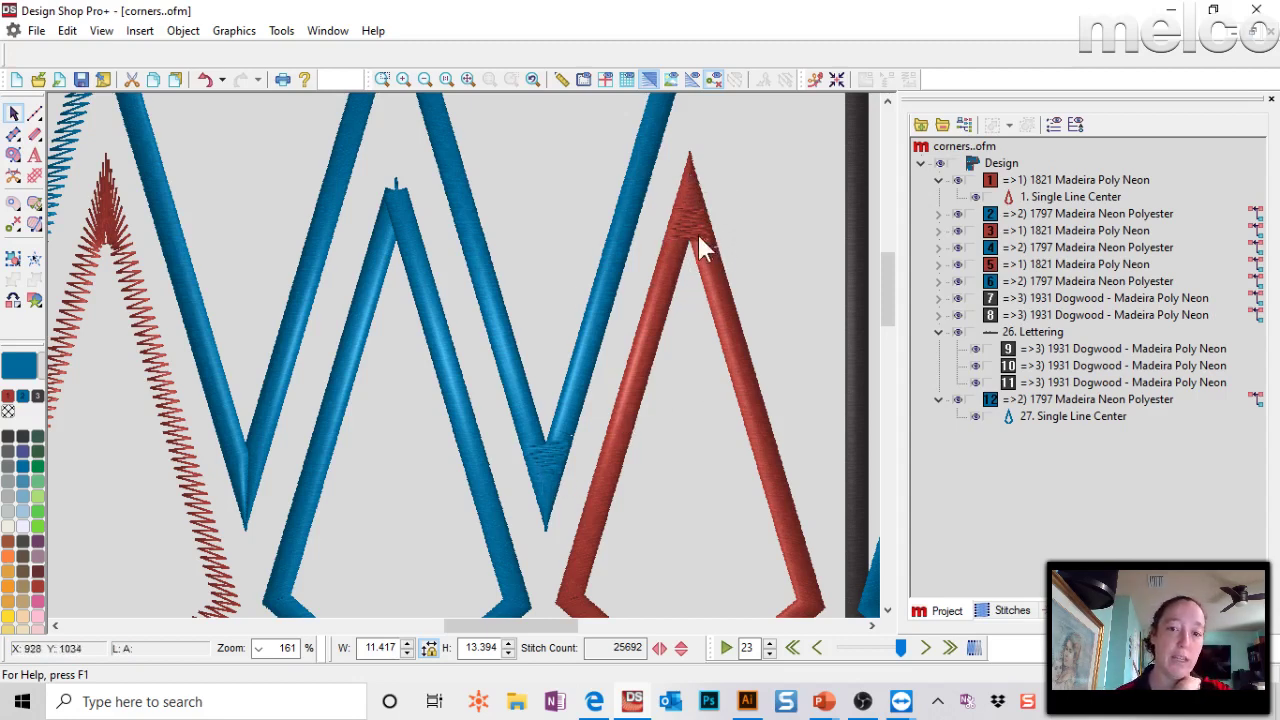
left_click(205, 81)
left_click(997, 220)
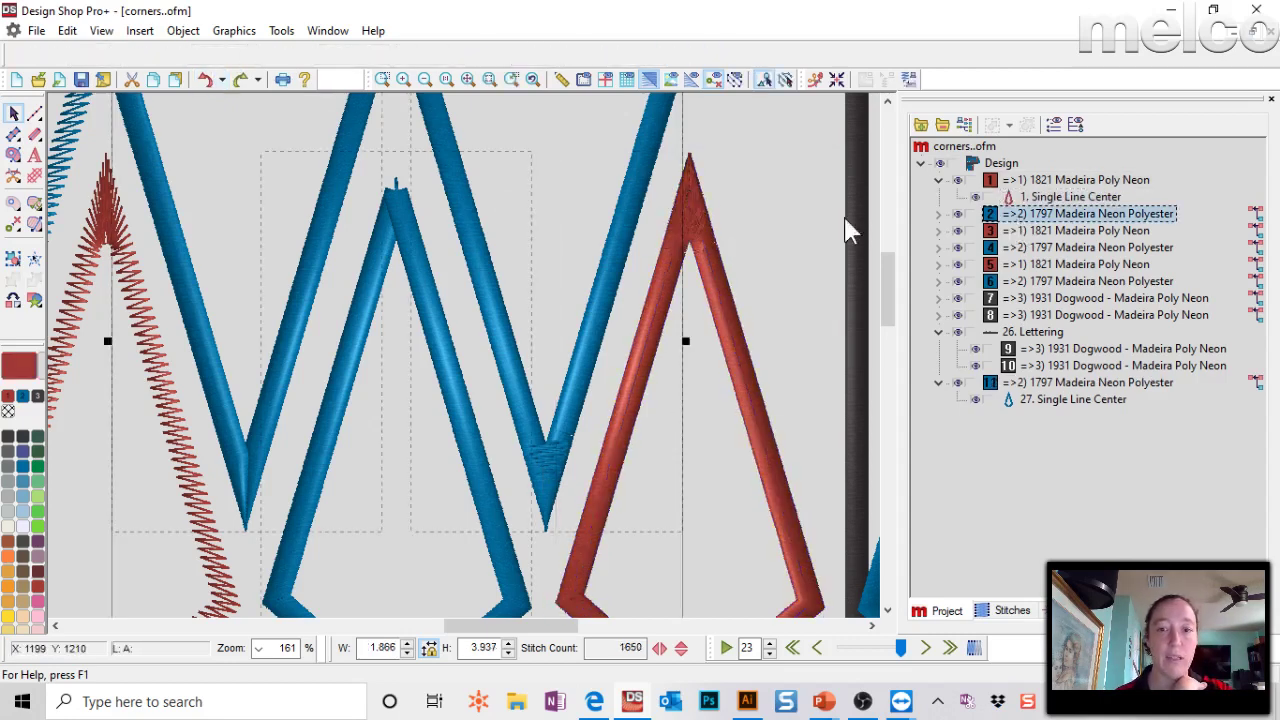
left_click(1051, 205)
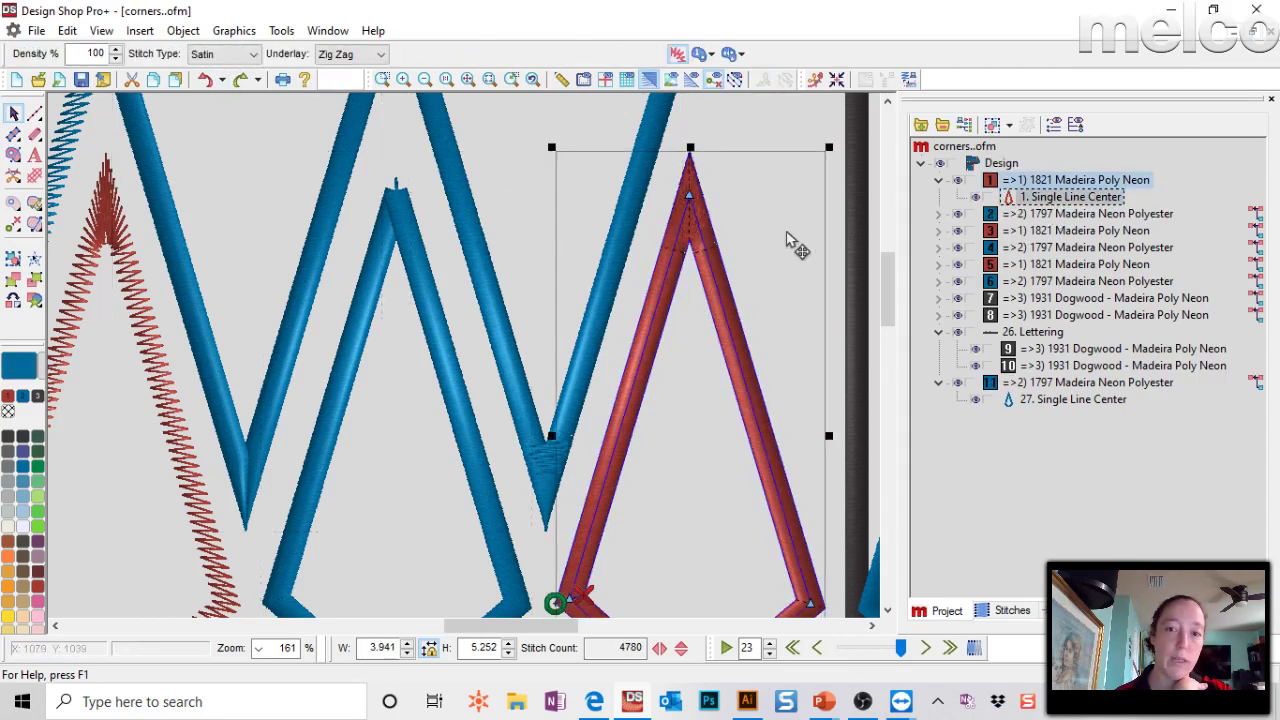
left_click(383, 80)
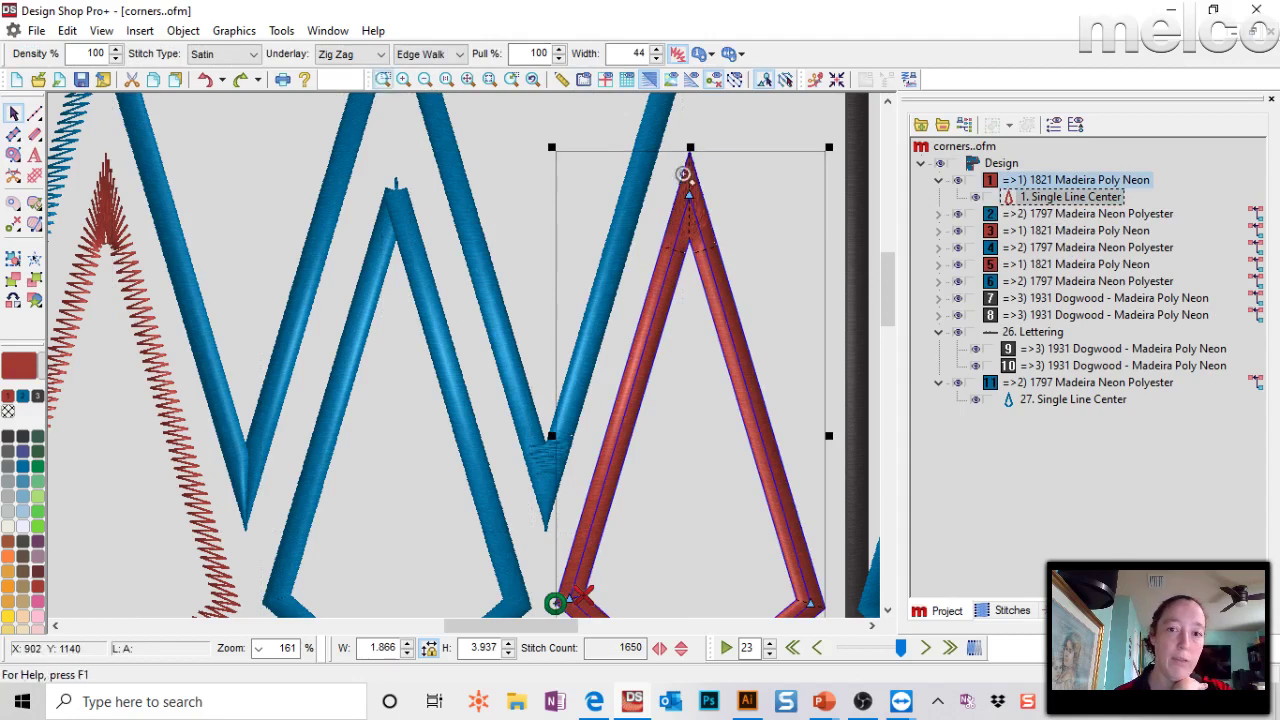
left_click_drag(665, 144, 745, 290)
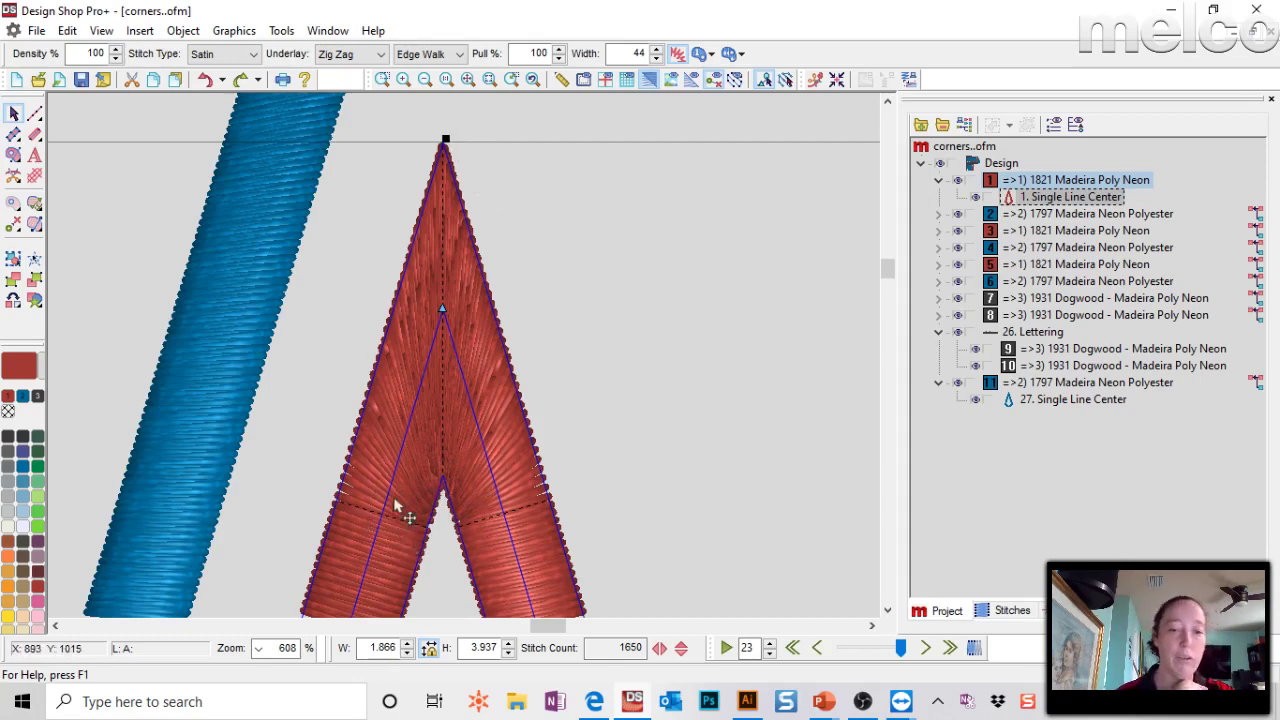
left_click(490, 80)
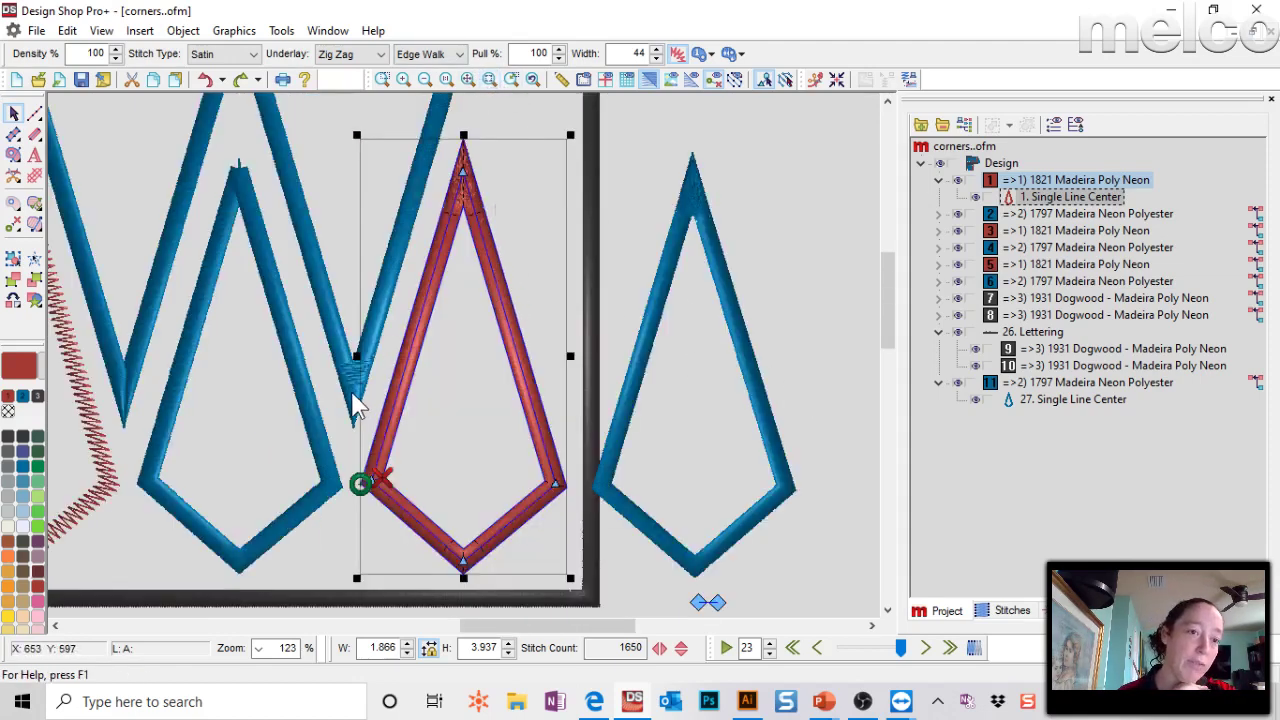
Enable a Type 1 miter corner on the red satin diamond with a 75° angle and 20 pt overlap.
double_click(520, 210)
left_click(699, 184)
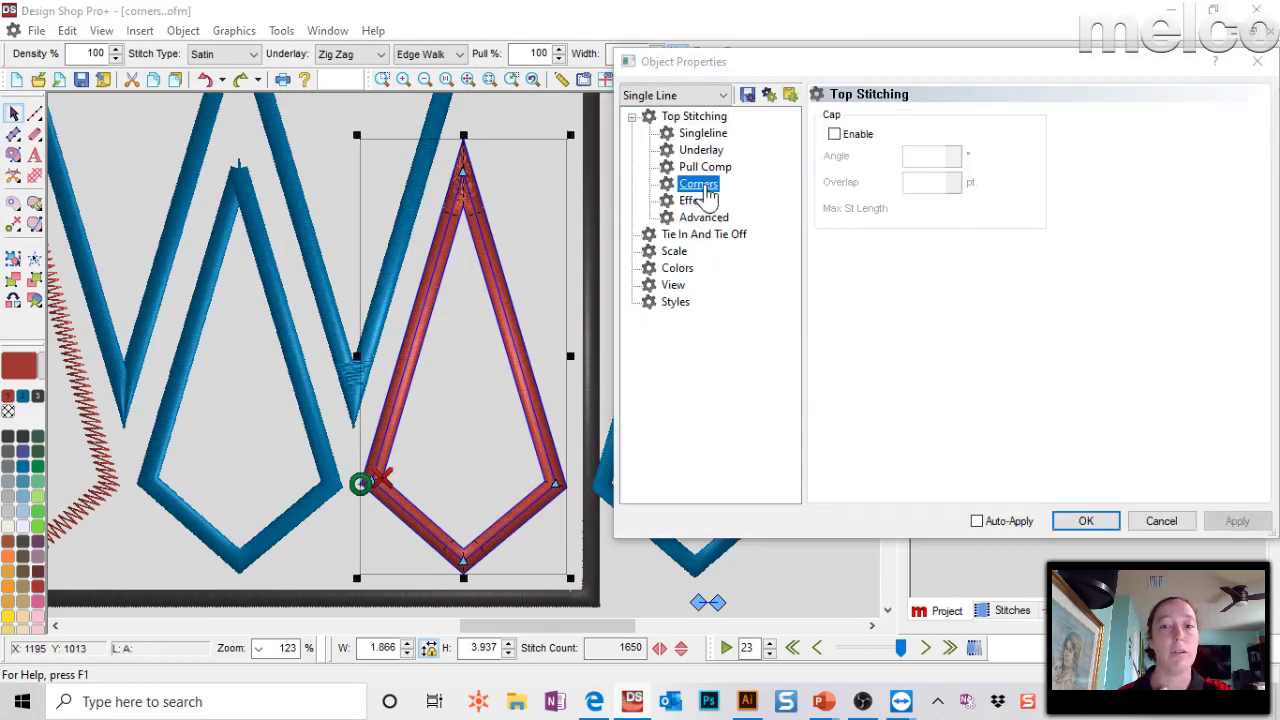
left_click(835, 262)
left_click(1237, 521)
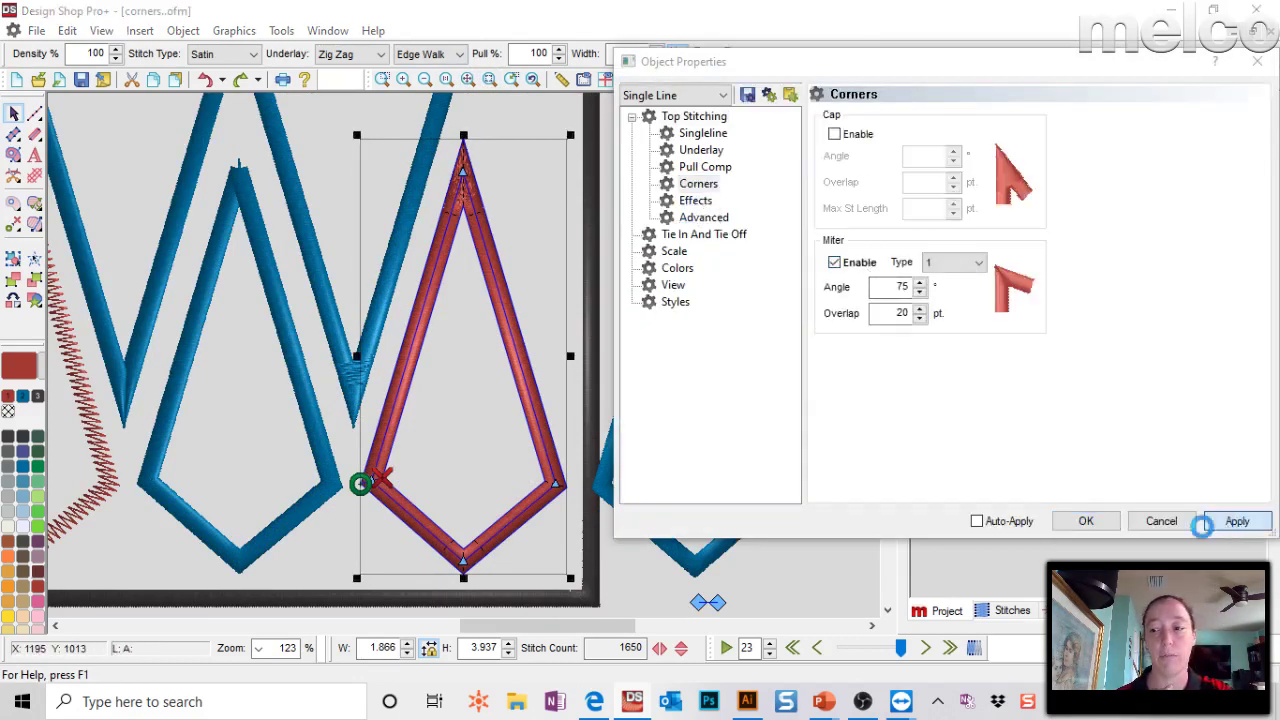
left_click(565, 264)
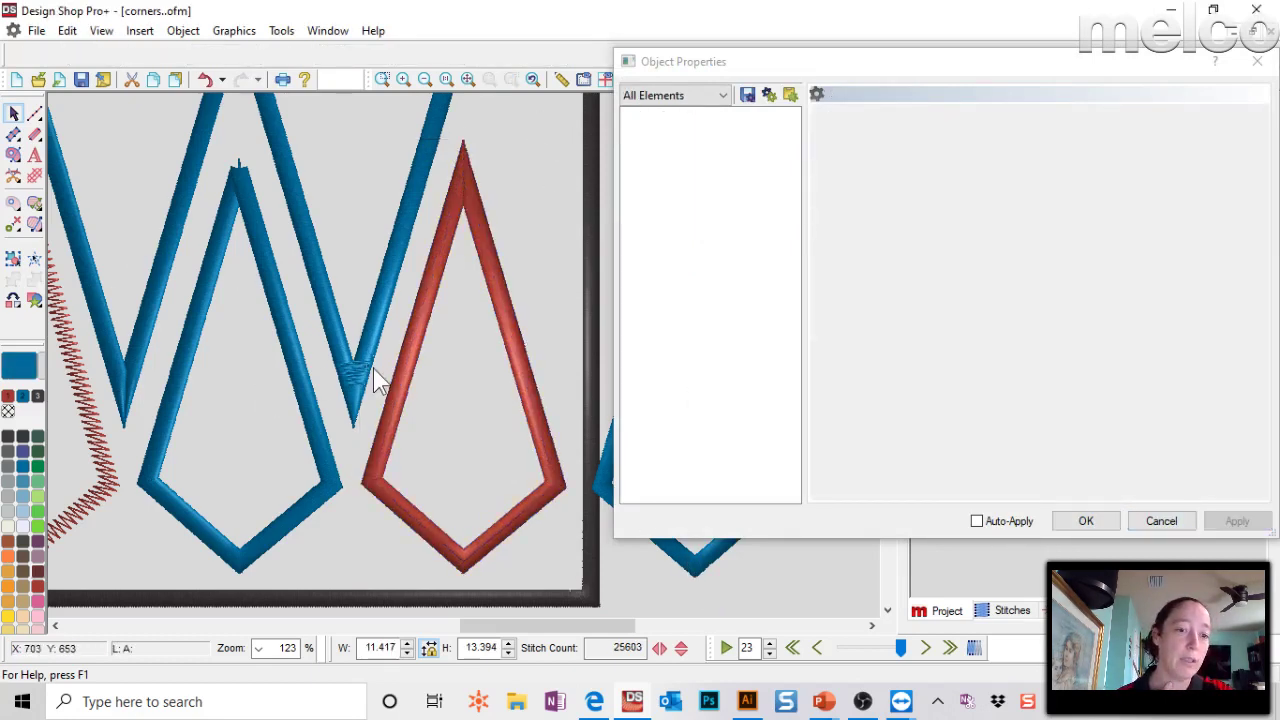
Change the red satin diamond's miter to Type 2 at 75° and close its object properties.
left_click(481, 200)
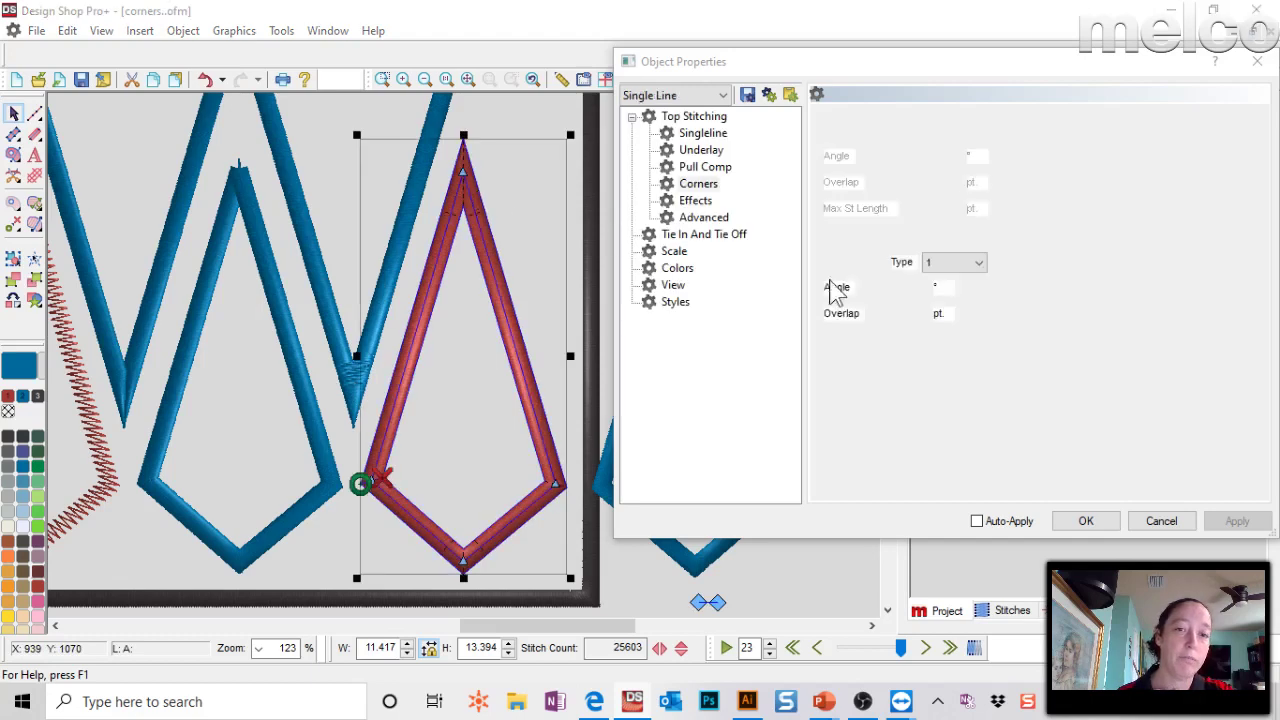
left_click(970, 262)
left_click(937, 291)
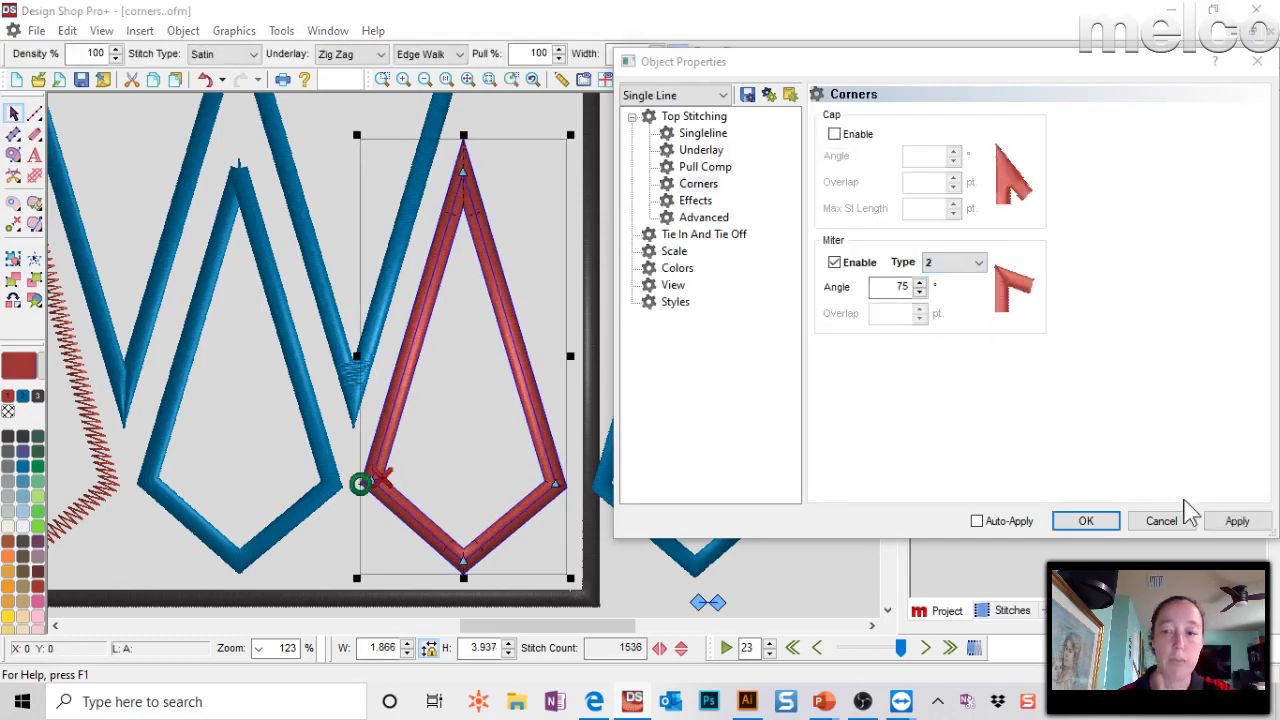
left_click(1230, 521)
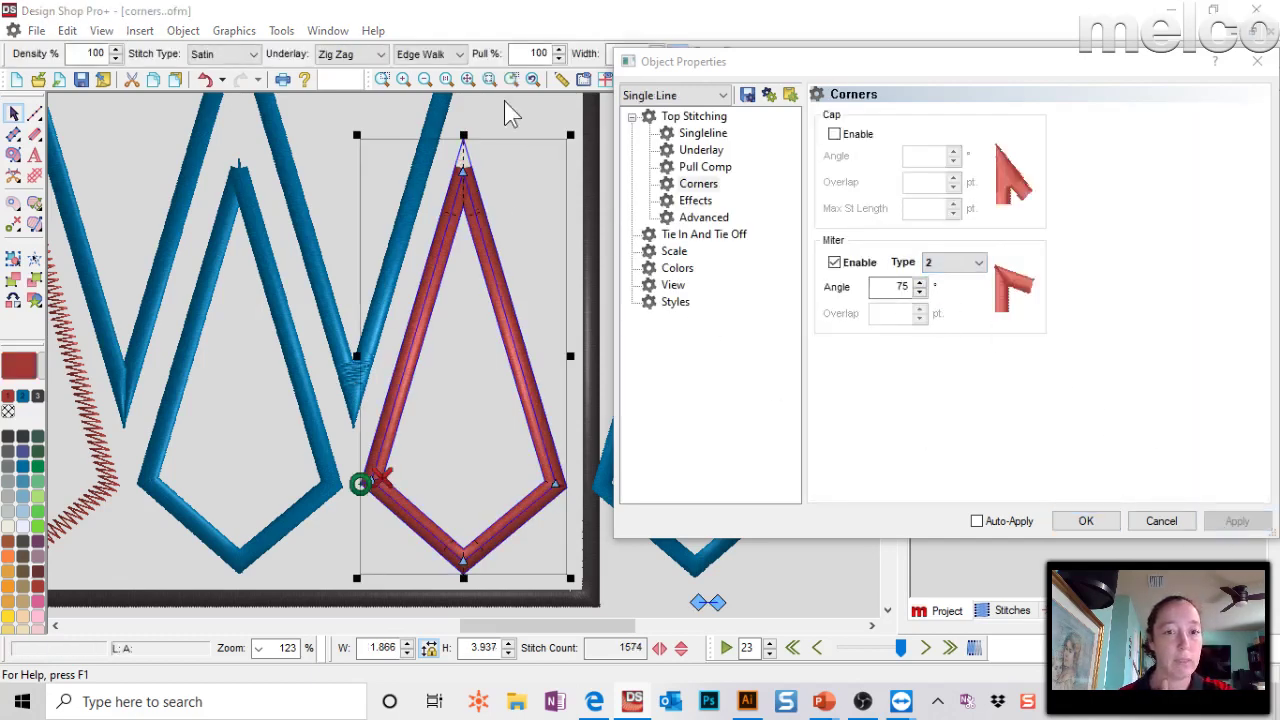
left_click(362, 127)
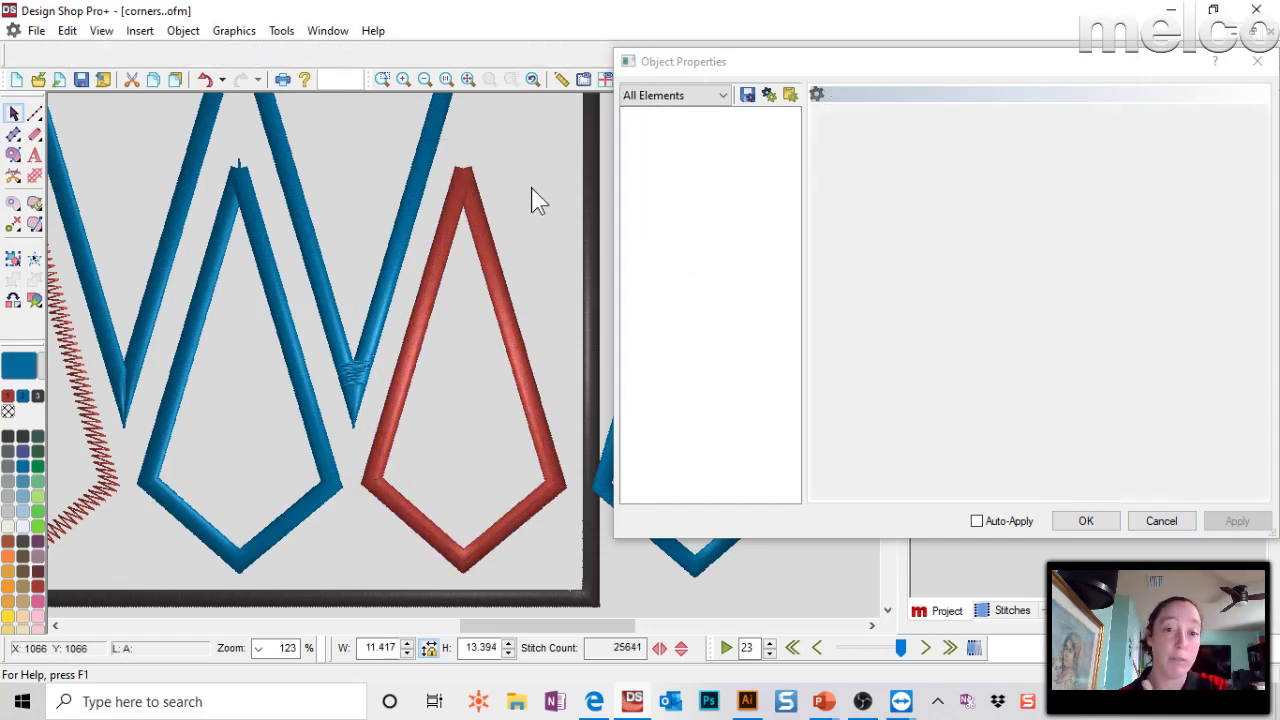
left_click(1085, 521)
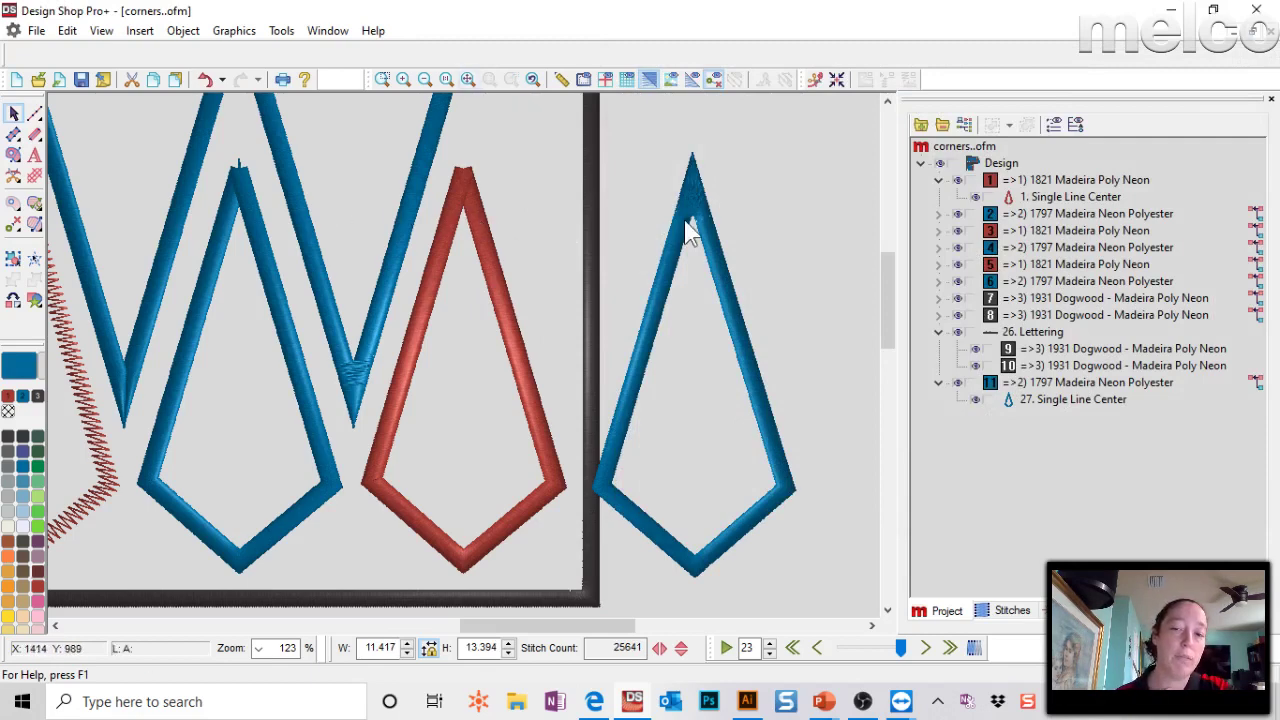
Examine the sharp points of the open tackle-stitched diamonds in the "with corners" box, including the red one.
left_click(383, 79)
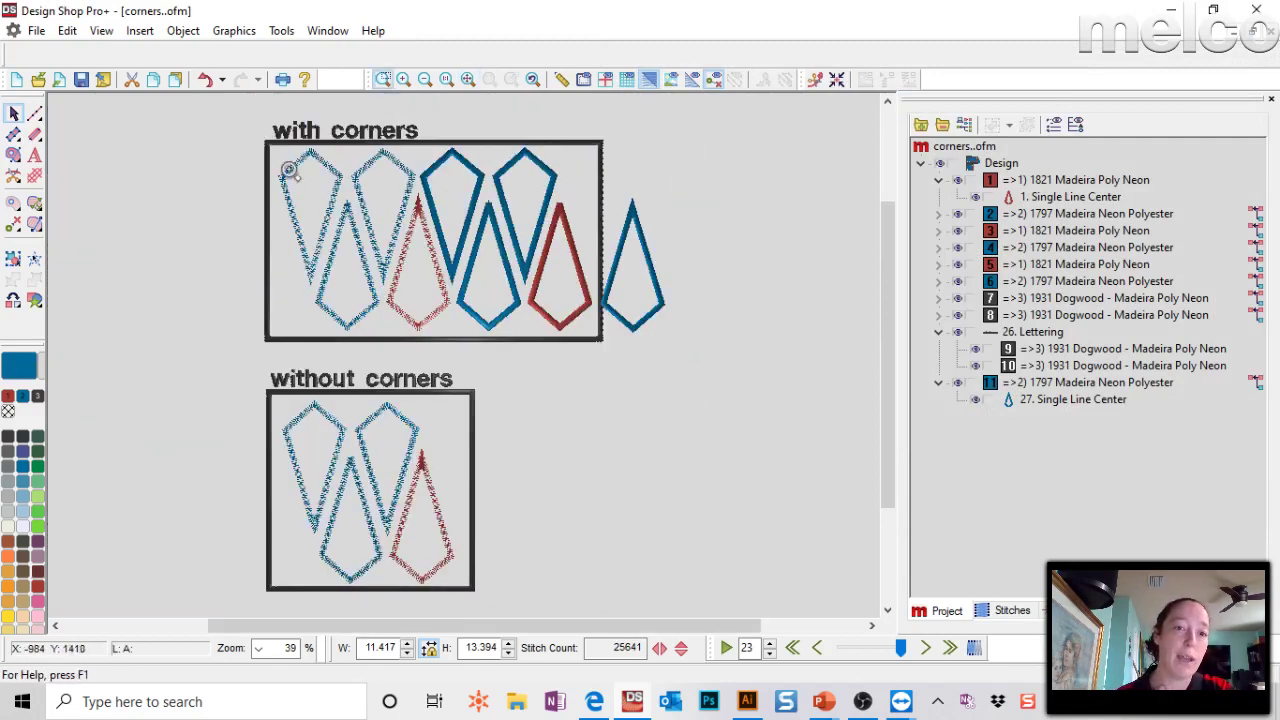
left_click_drag(344, 182, 474, 349)
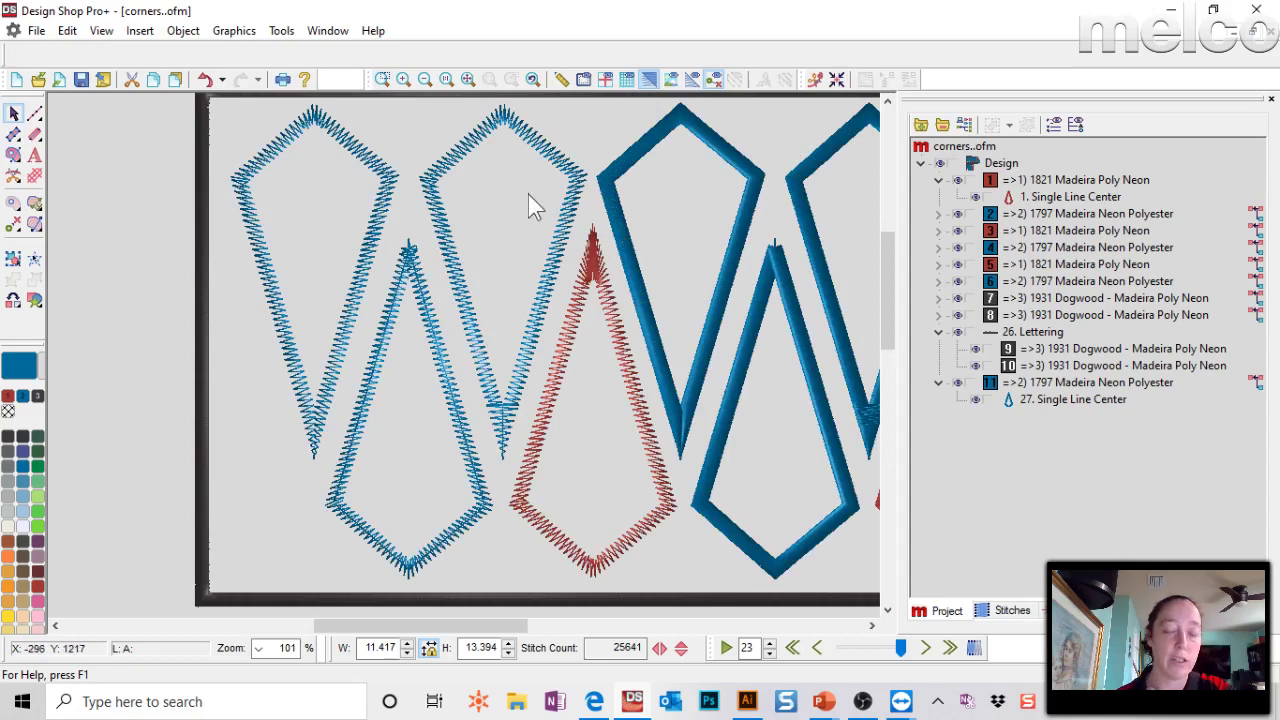
left_click(403, 79)
left_click_drag(557, 200, 643, 348)
left_click(463, 360)
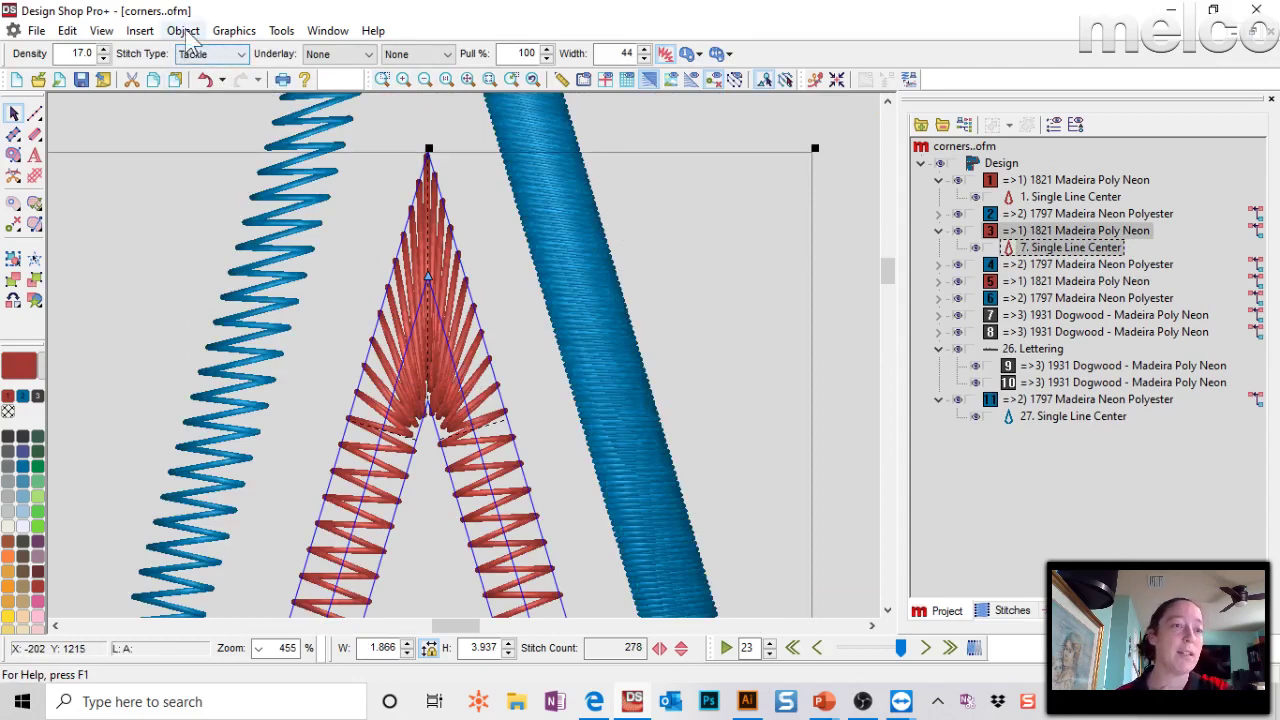
left_click(467, 80)
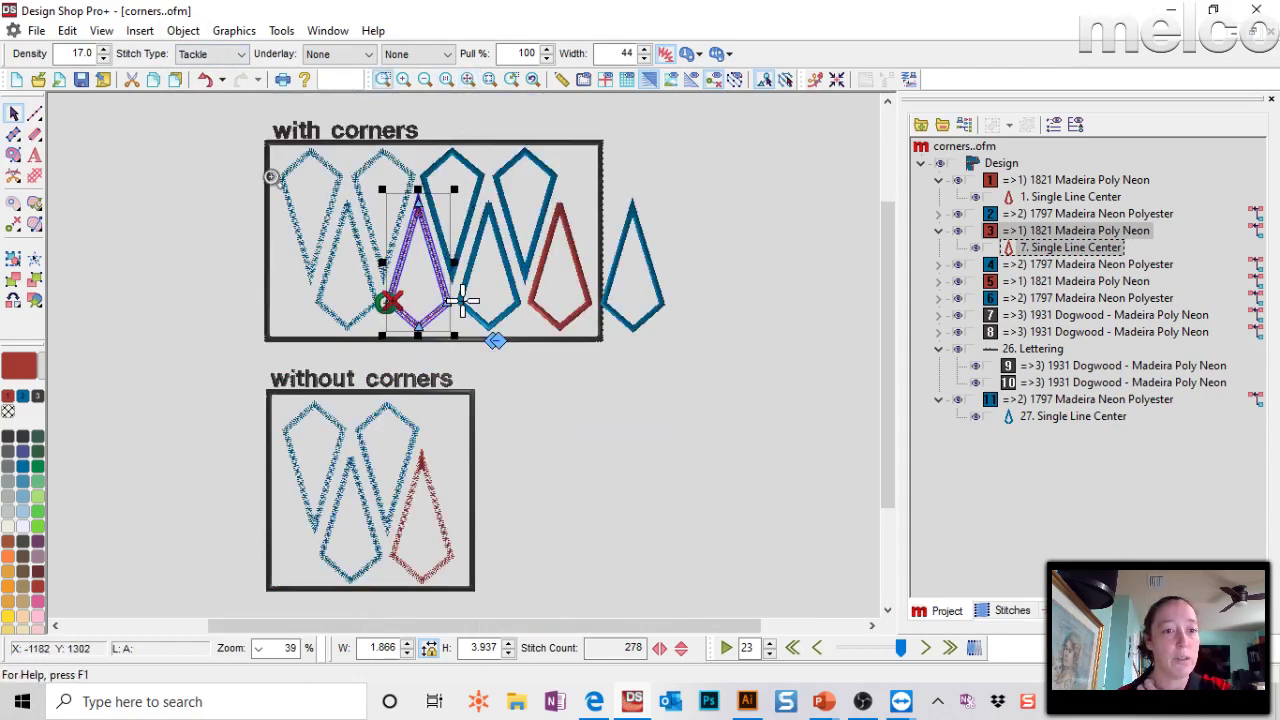
left_click_drag(275, 169, 466, 299)
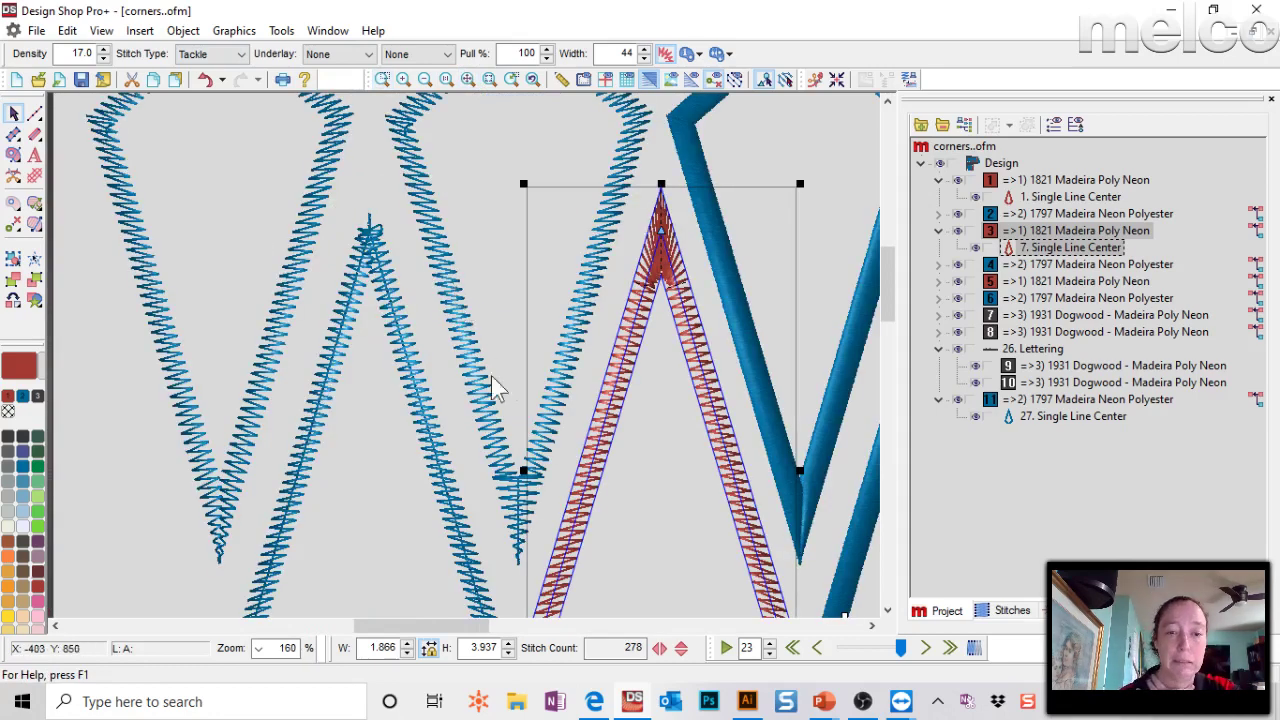
left_click(484, 413)
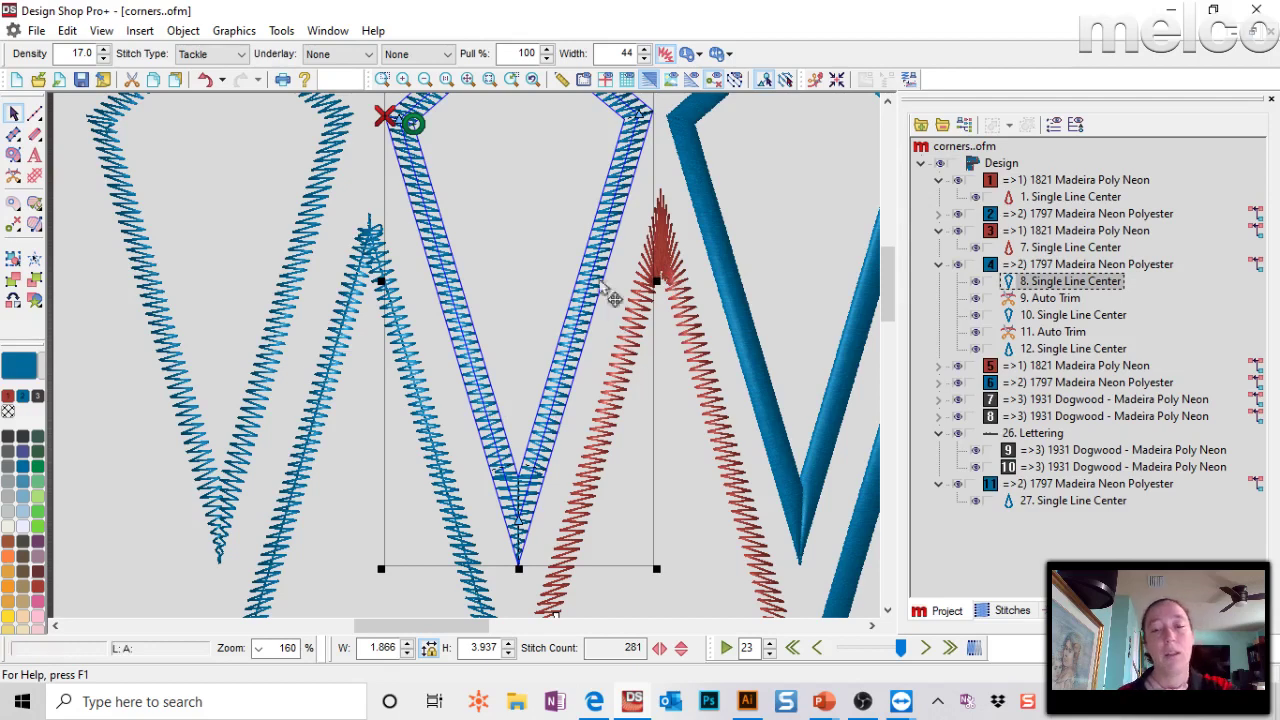
Enable a Cap corner on the red tackle-stitched diamond with 45° angle, 3 pt overlap and 127 pt maximum stitch length.
left_click(697, 350)
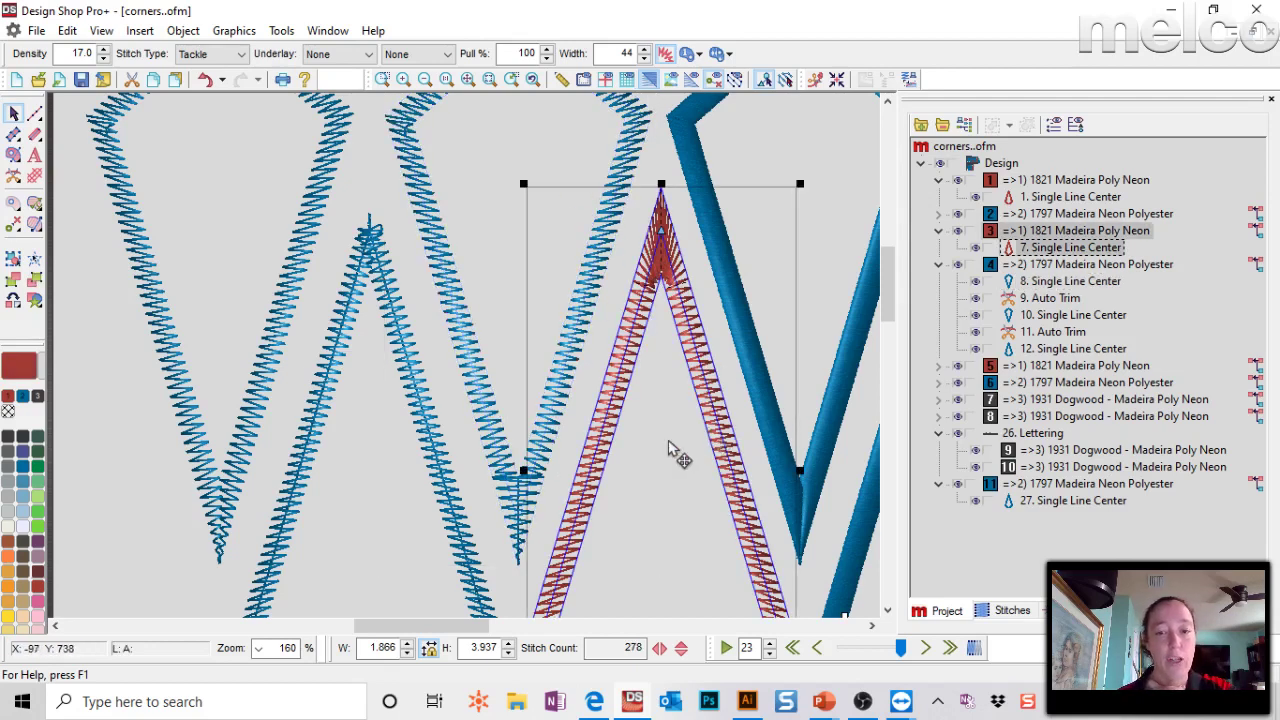
double_click(677, 451)
left_click(698, 183)
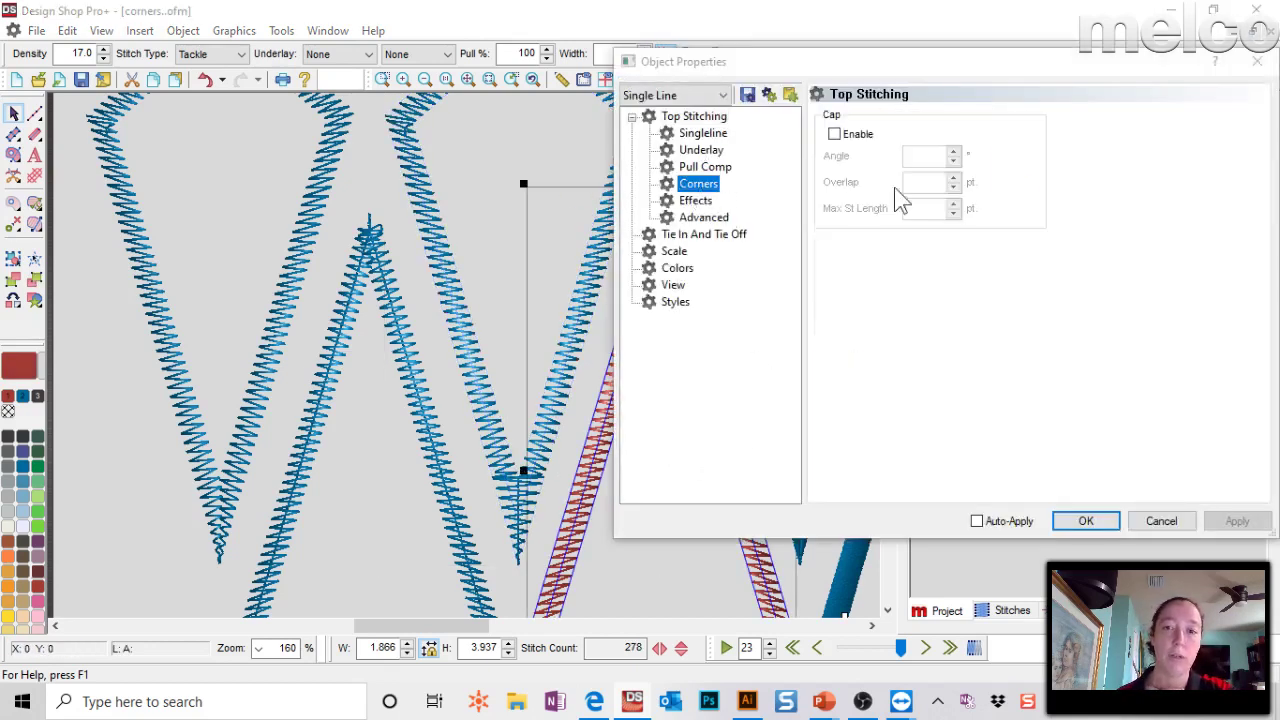
left_click(834, 133)
left_click(1237, 521)
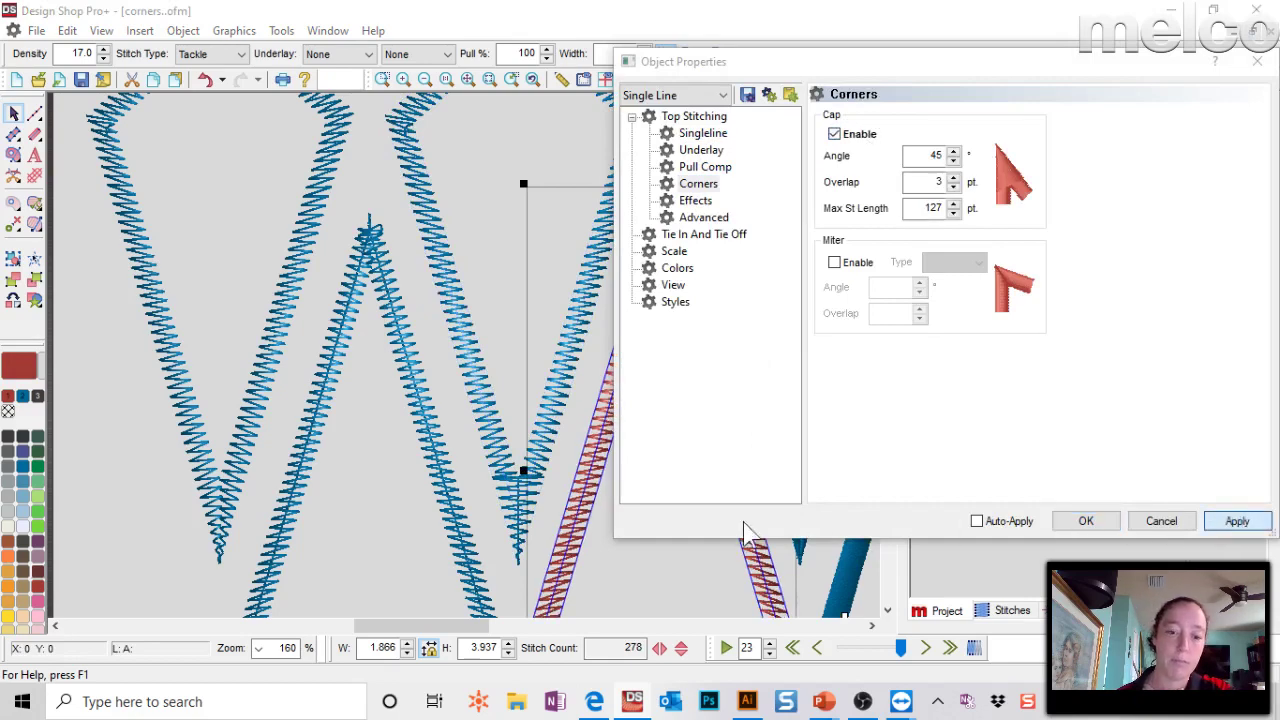
left_click_drag(783, 62, 950, 59)
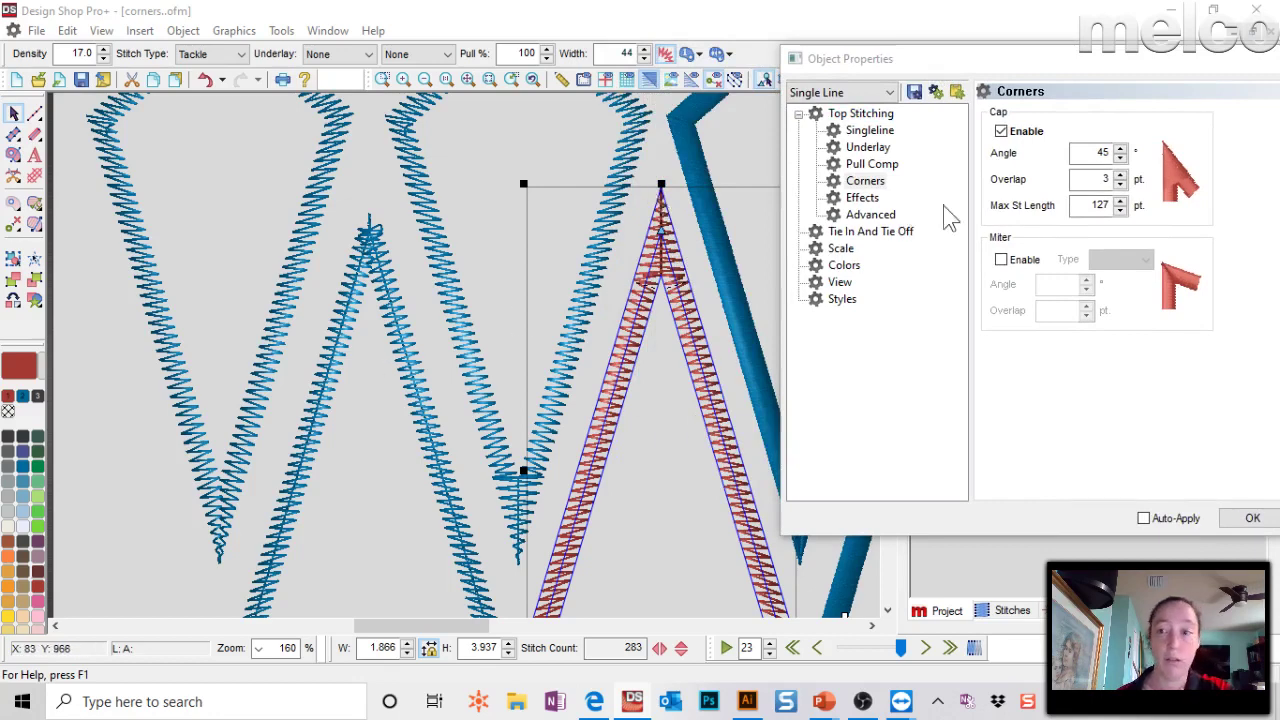
Replace the red tackle diamond's cap with a Type 1 miter at 75° and 20 pt overlap, with automatic applying enabled.
left_click(1002, 131)
left_click(1002, 259)
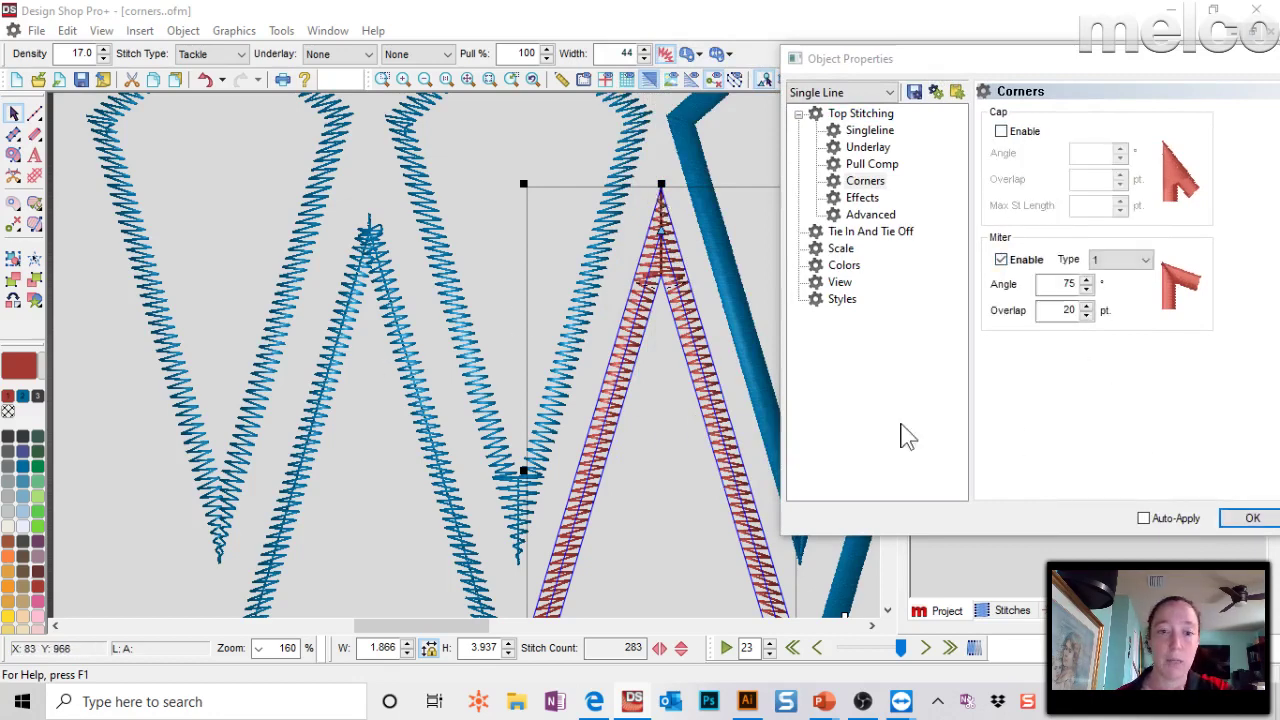
left_click(1172, 518)
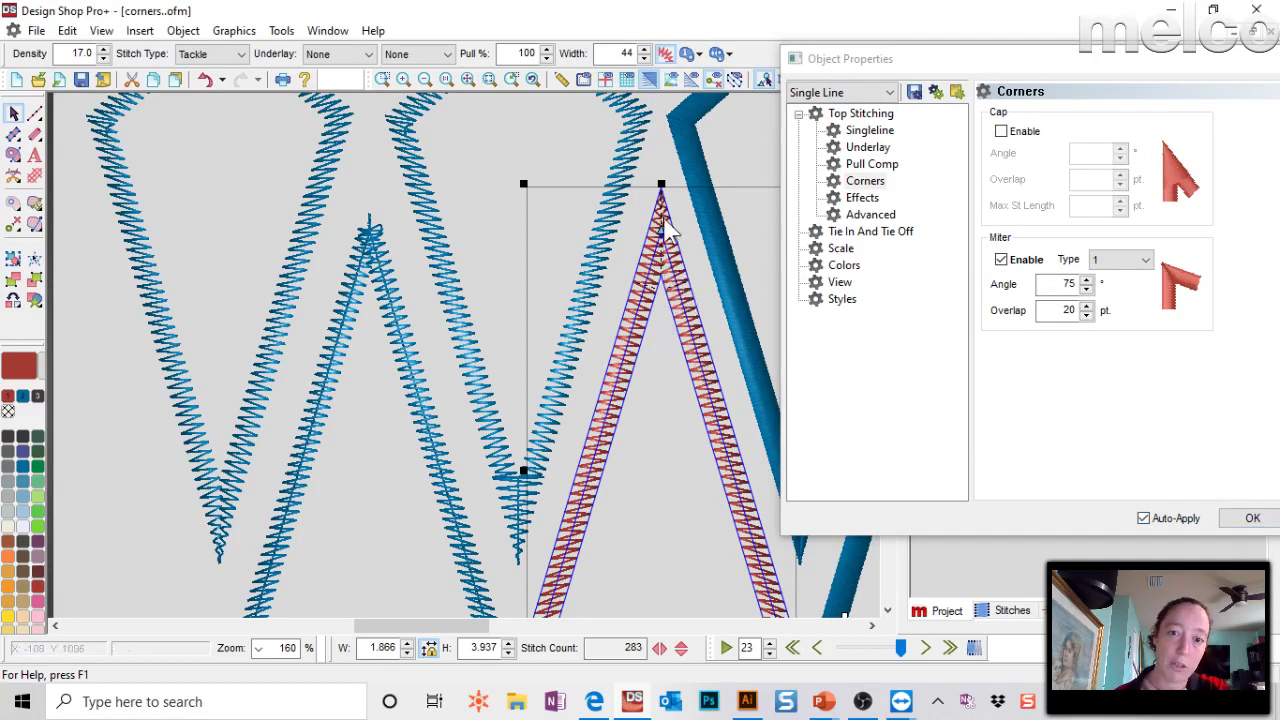
left_click(658, 315)
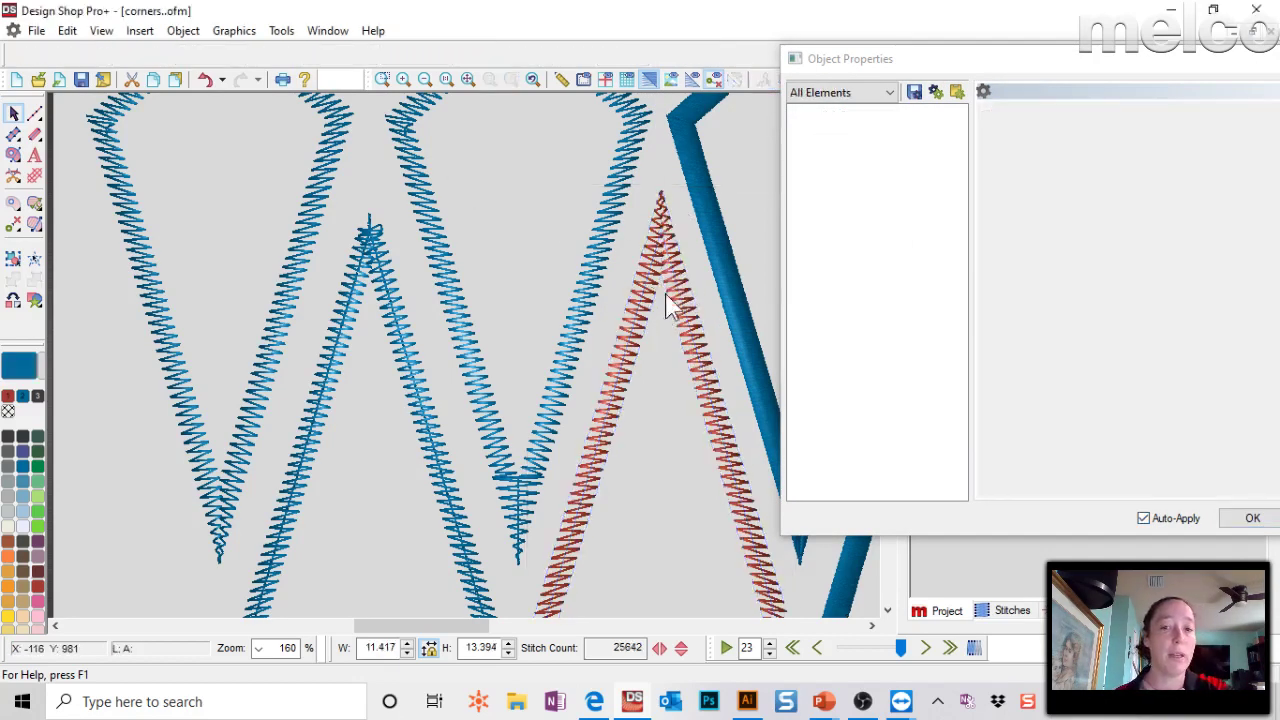
Switch the red tackle diamond's miter to Type 2 at 75° and close its object properties.
left_click(675, 280)
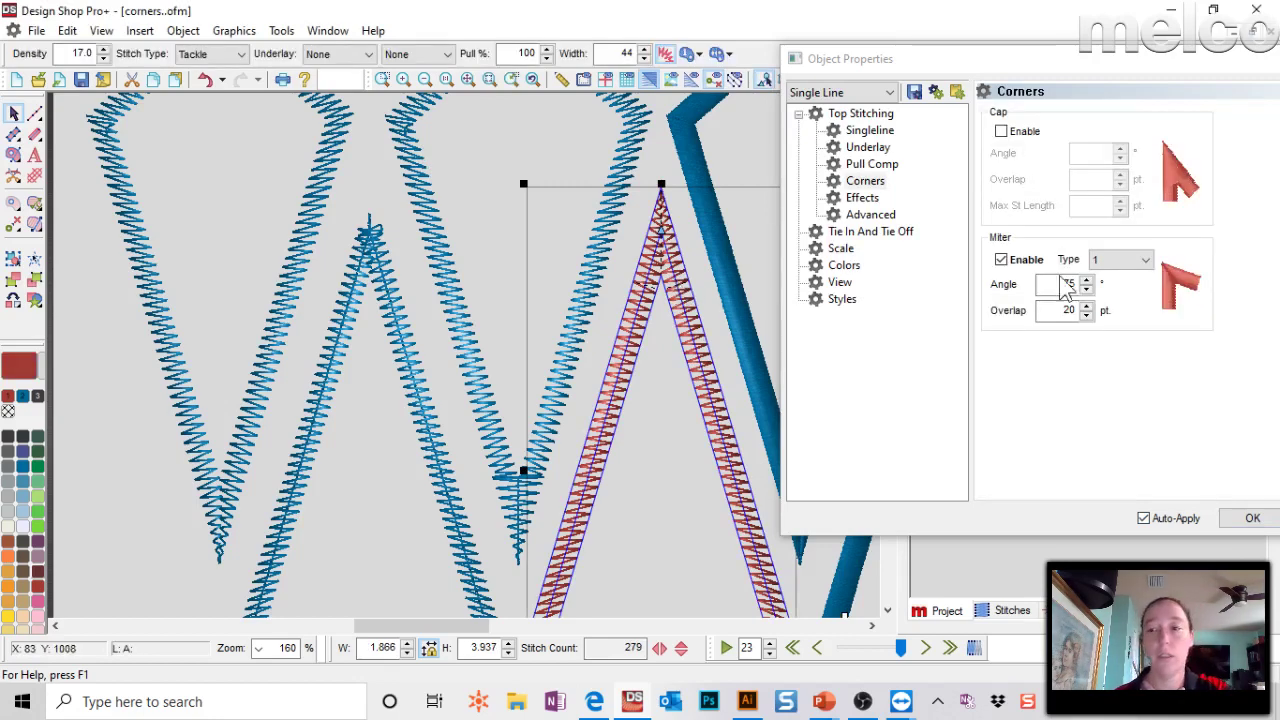
left_click(1125, 260)
left_click(1112, 298)
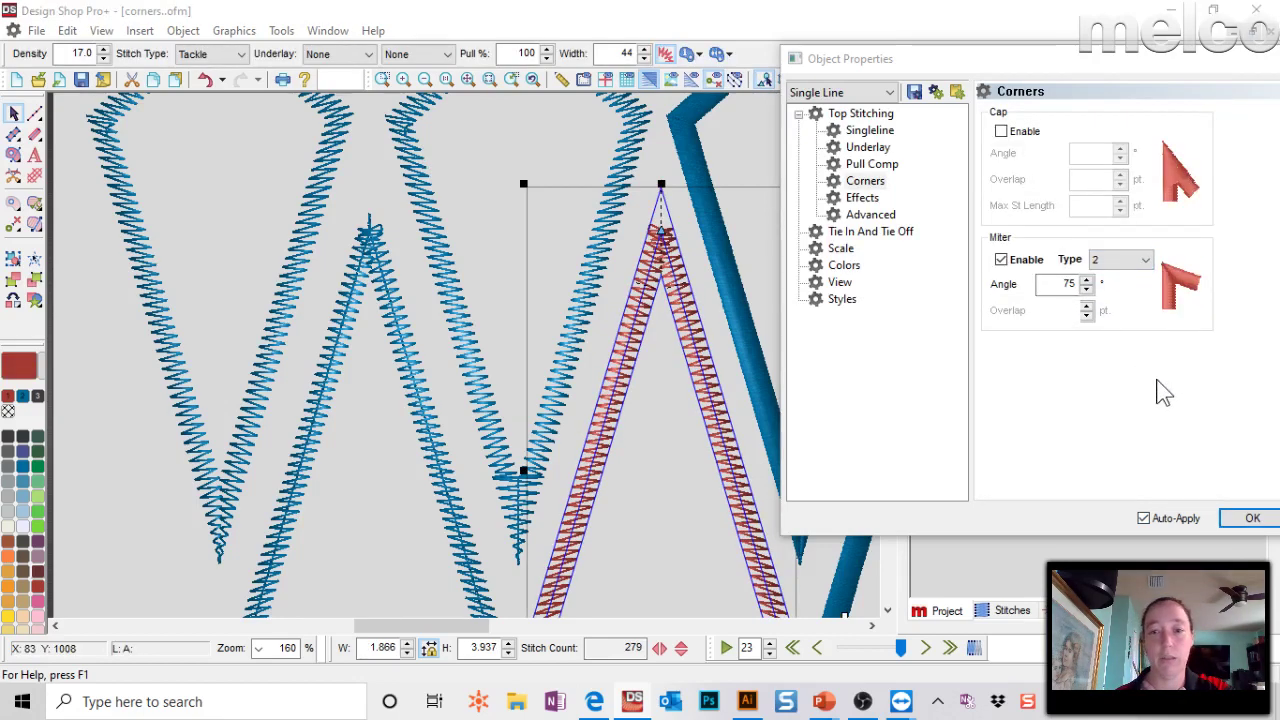
left_click(697, 235)
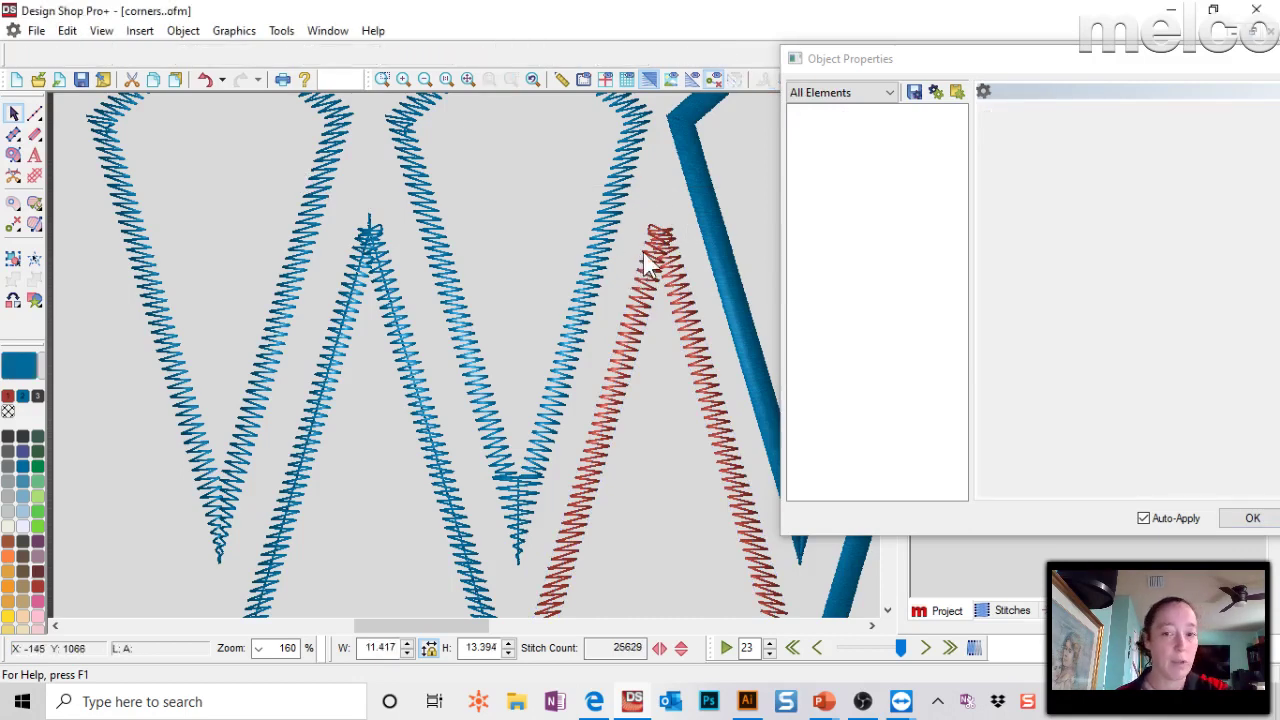
left_click(1242, 520)
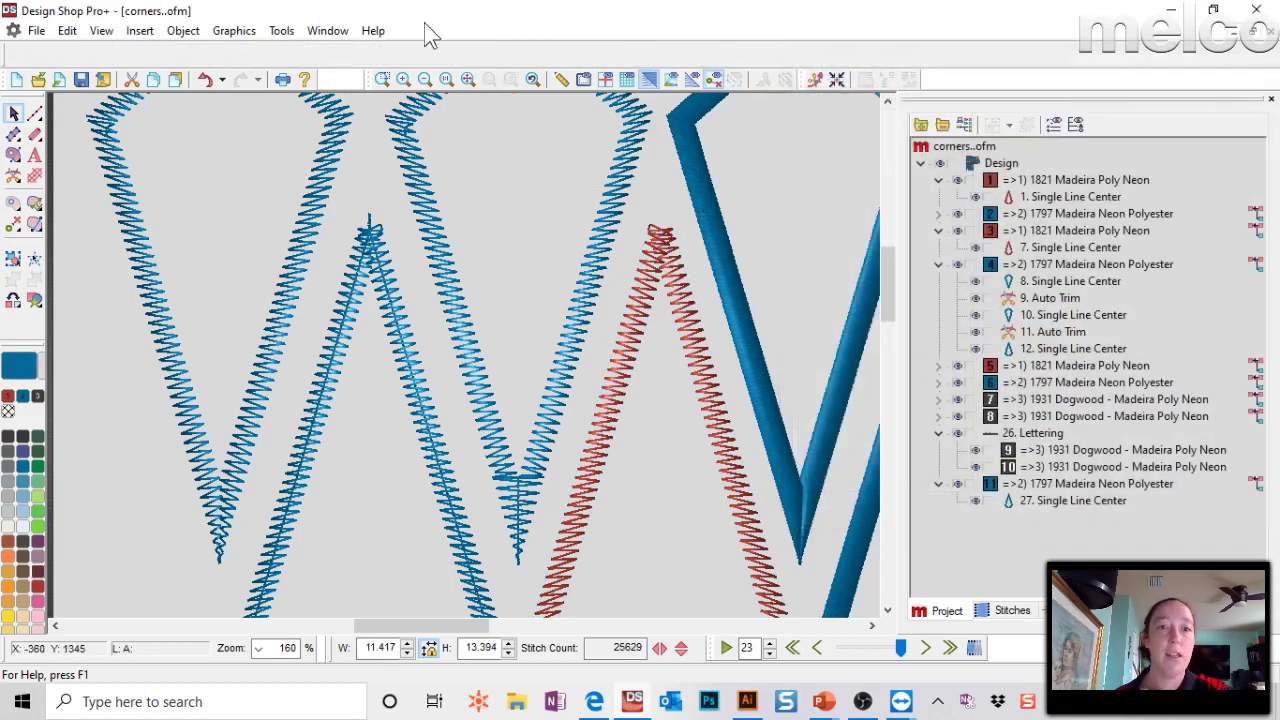
Examine the corner stitching of the diamonds inside the "without corners" box.
left_click(470, 82)
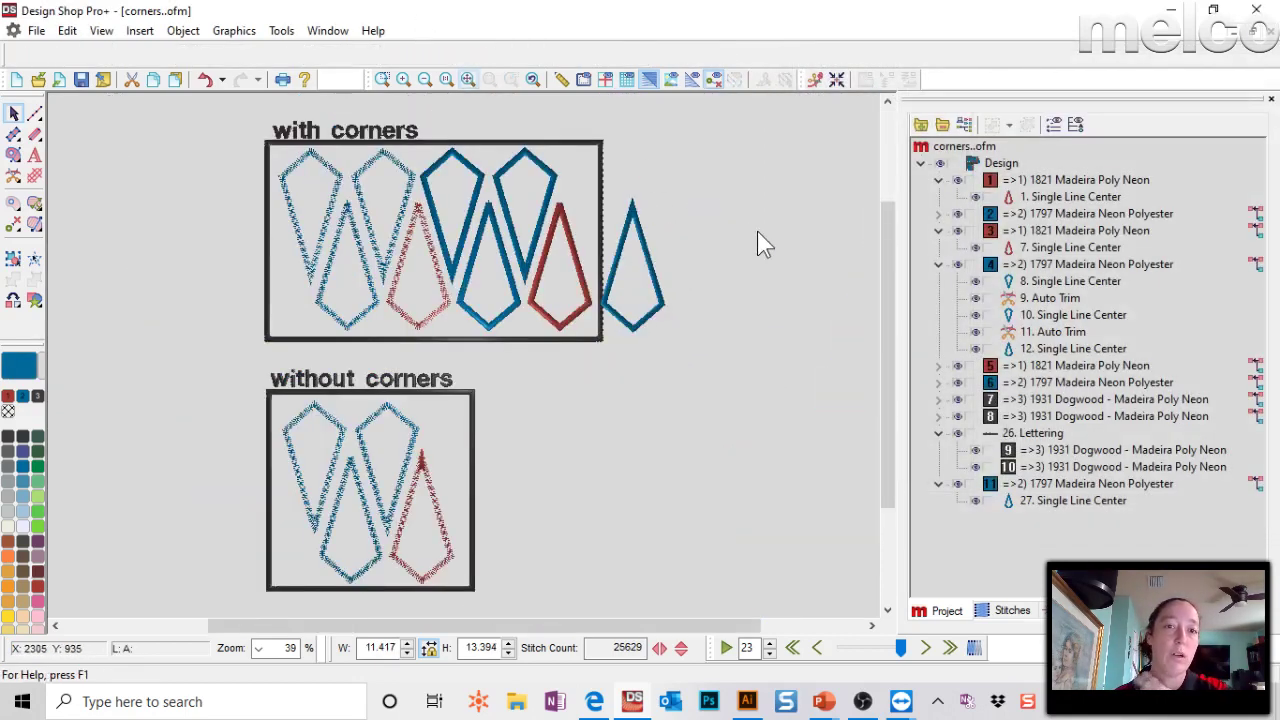
left_click(375, 140)
left_click(554, 107)
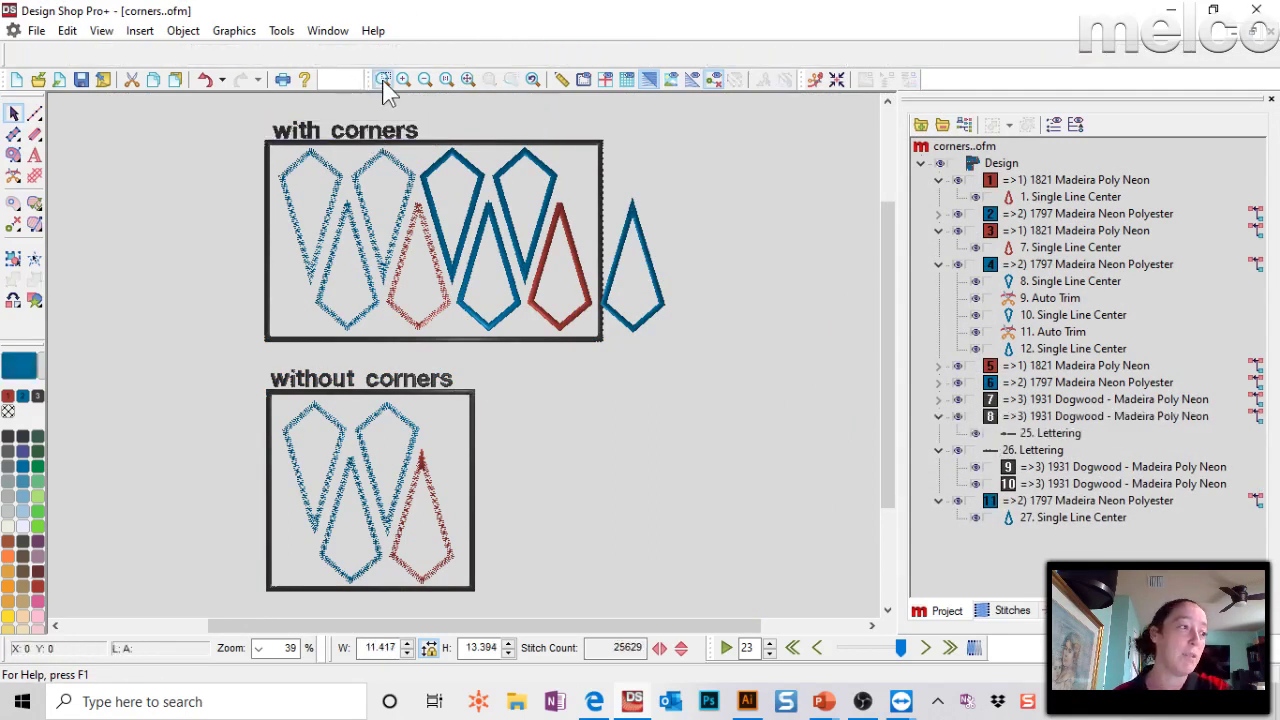
left_click(383, 80)
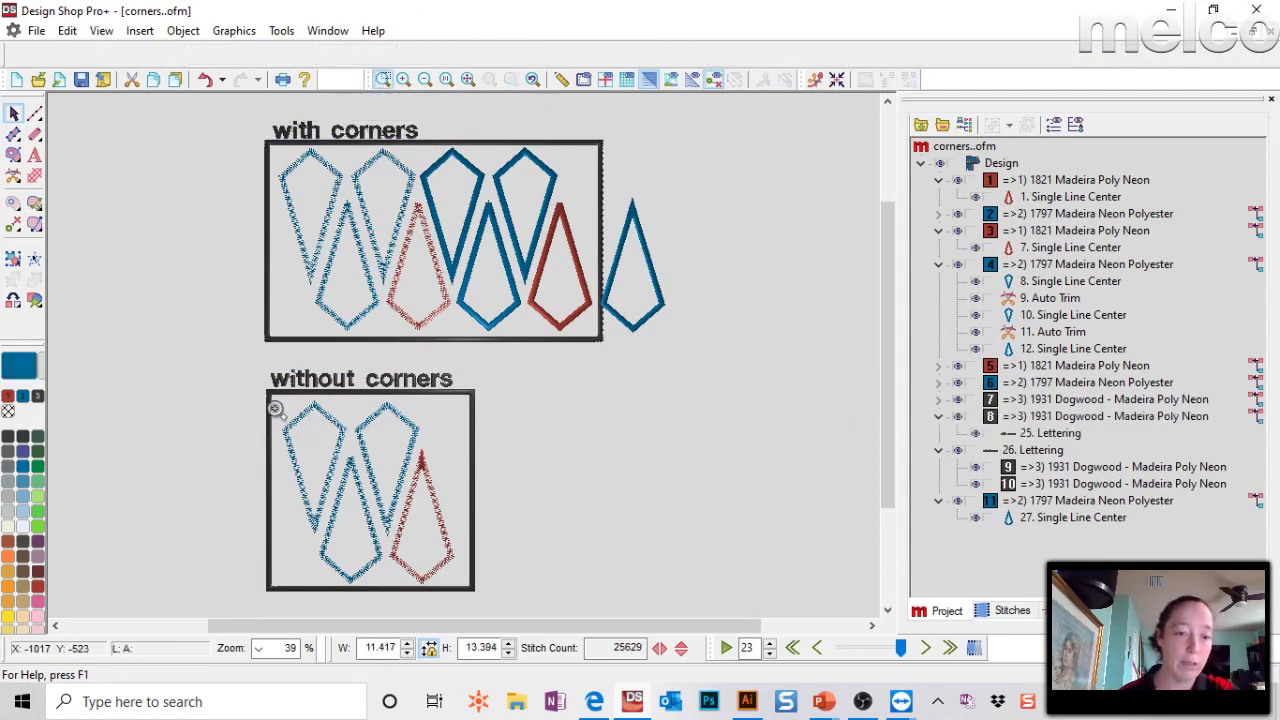
left_click_drag(264, 390, 470, 598)
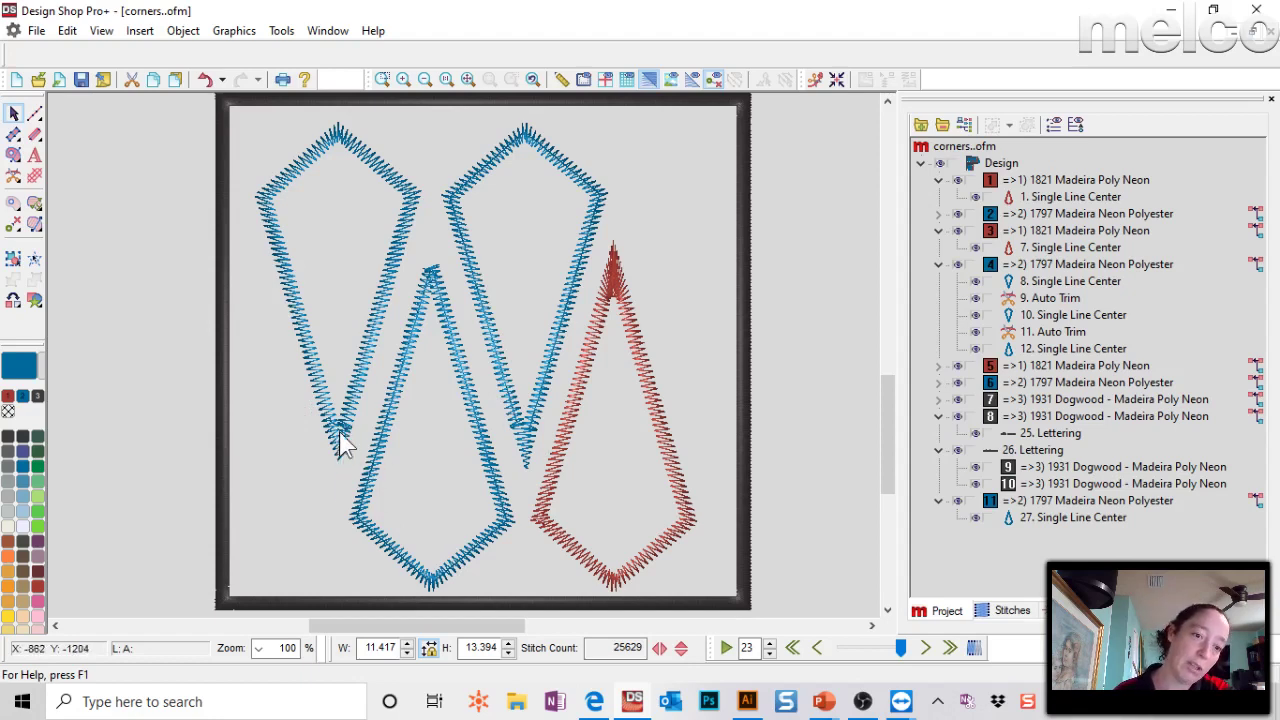
Relocate the start and end points of the red tackle diamond to its sharp upper tip.
left_click(614, 280)
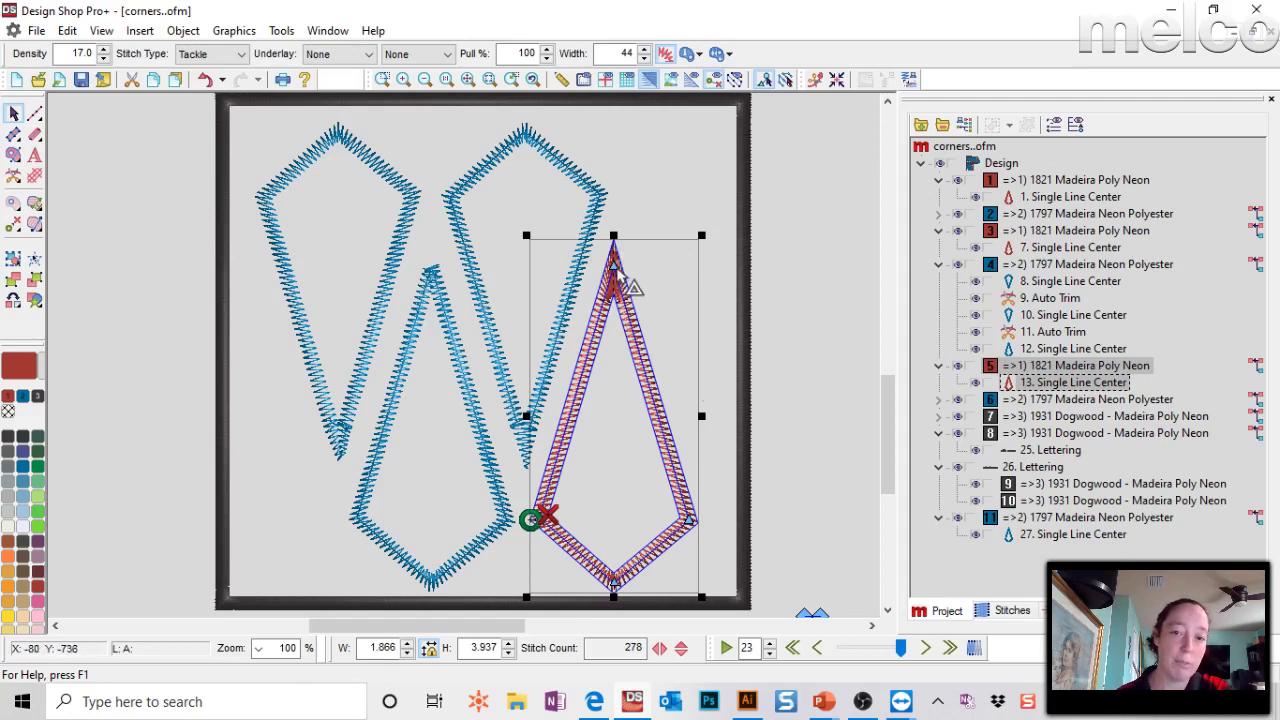
left_click(34, 300)
left_click(60, 305)
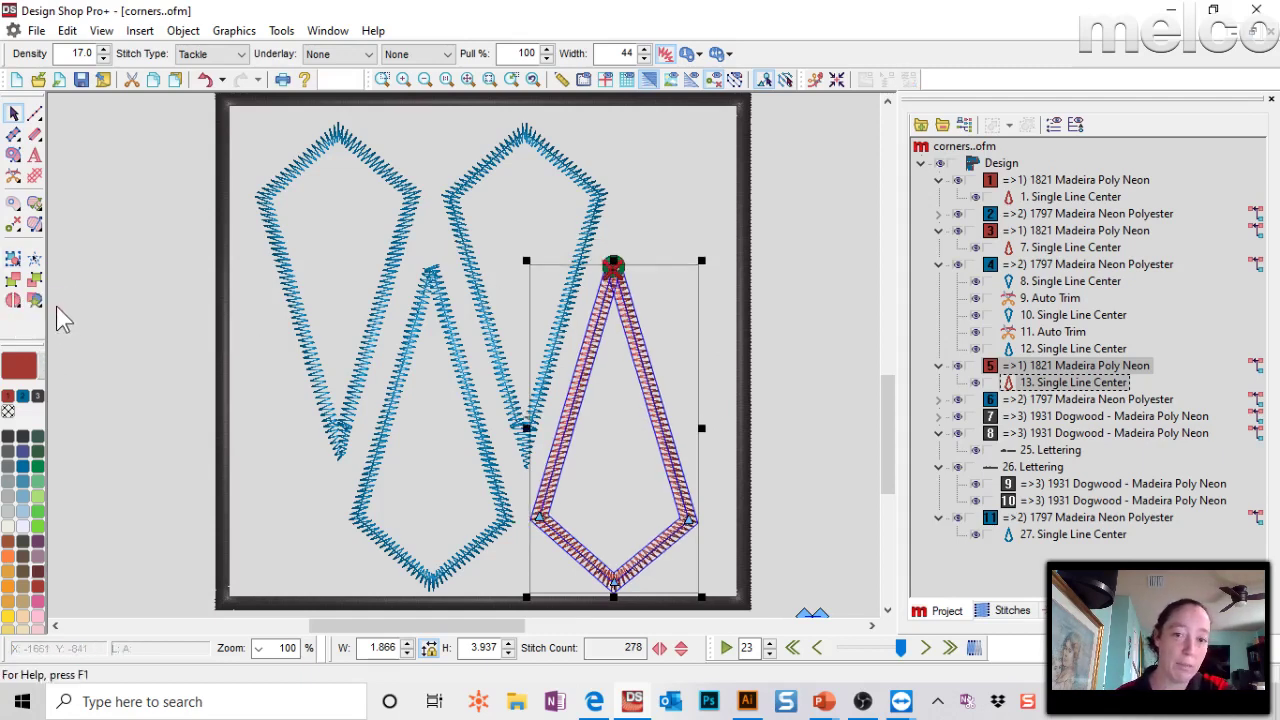
left_click(822, 352)
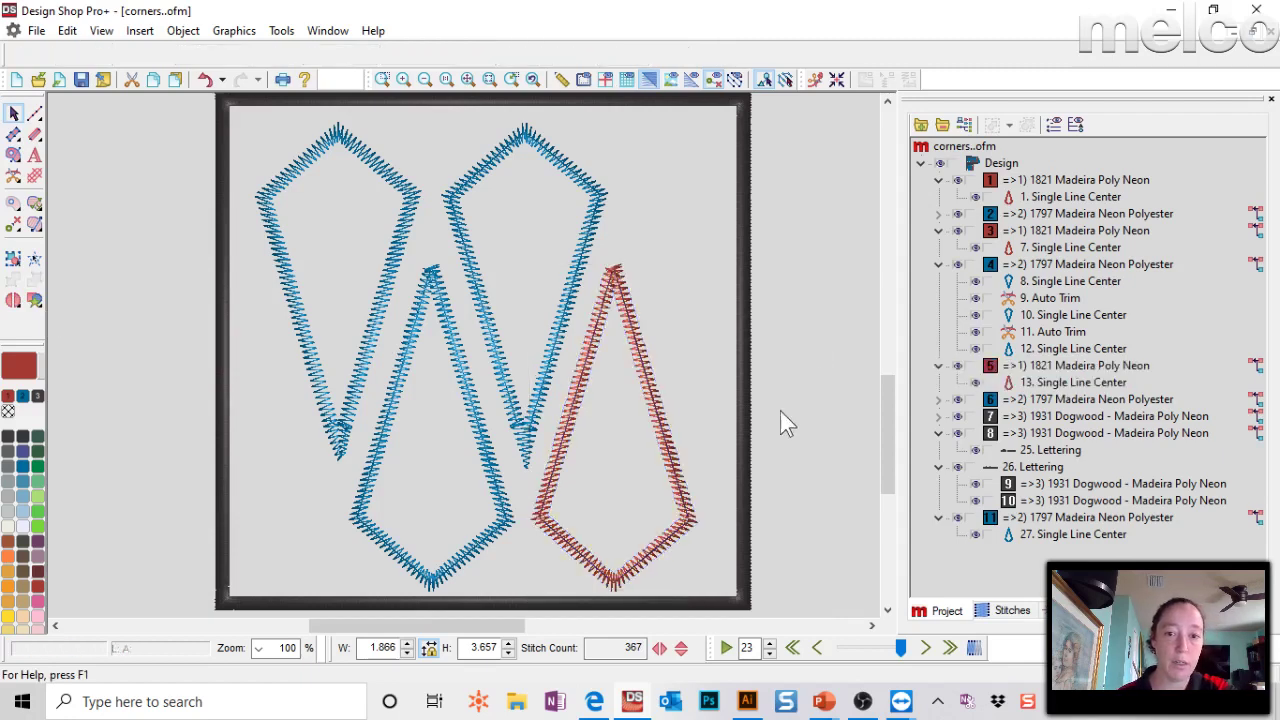
left_click(634, 334)
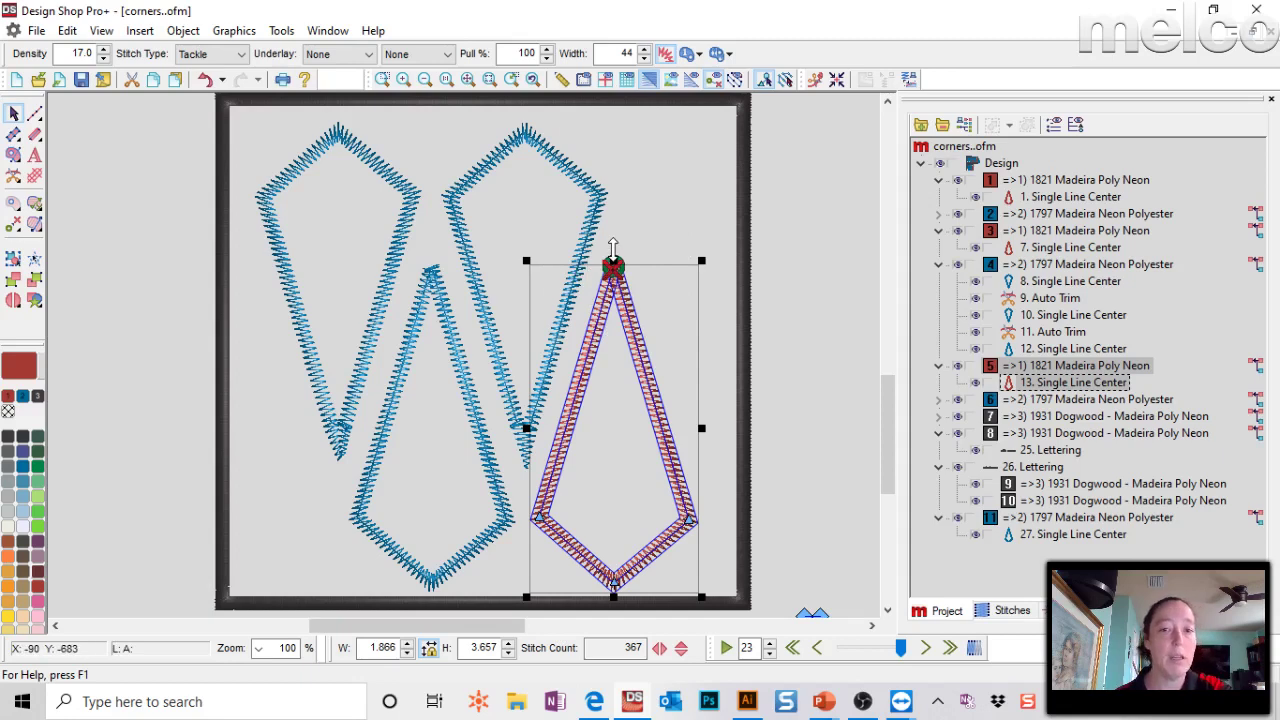
left_click(652, 282)
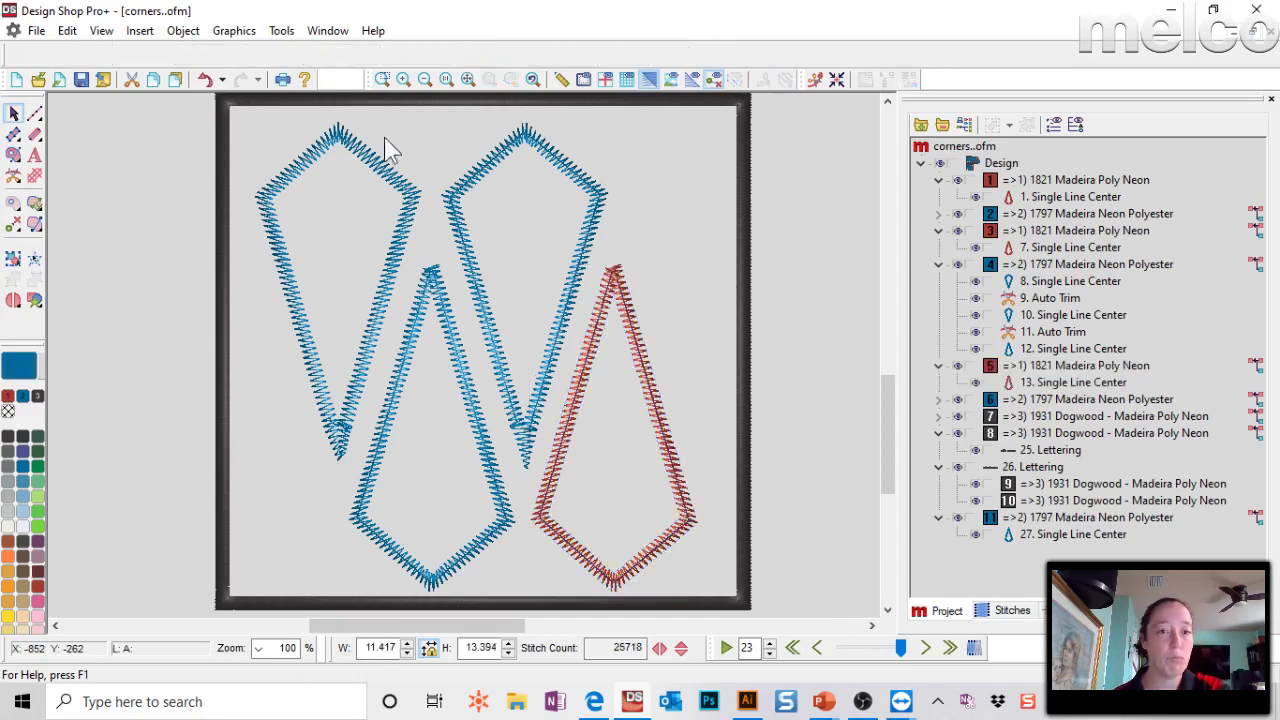
Add an outline point on each leg of the red diamond just below its sharp tip.
left_click(382, 79)
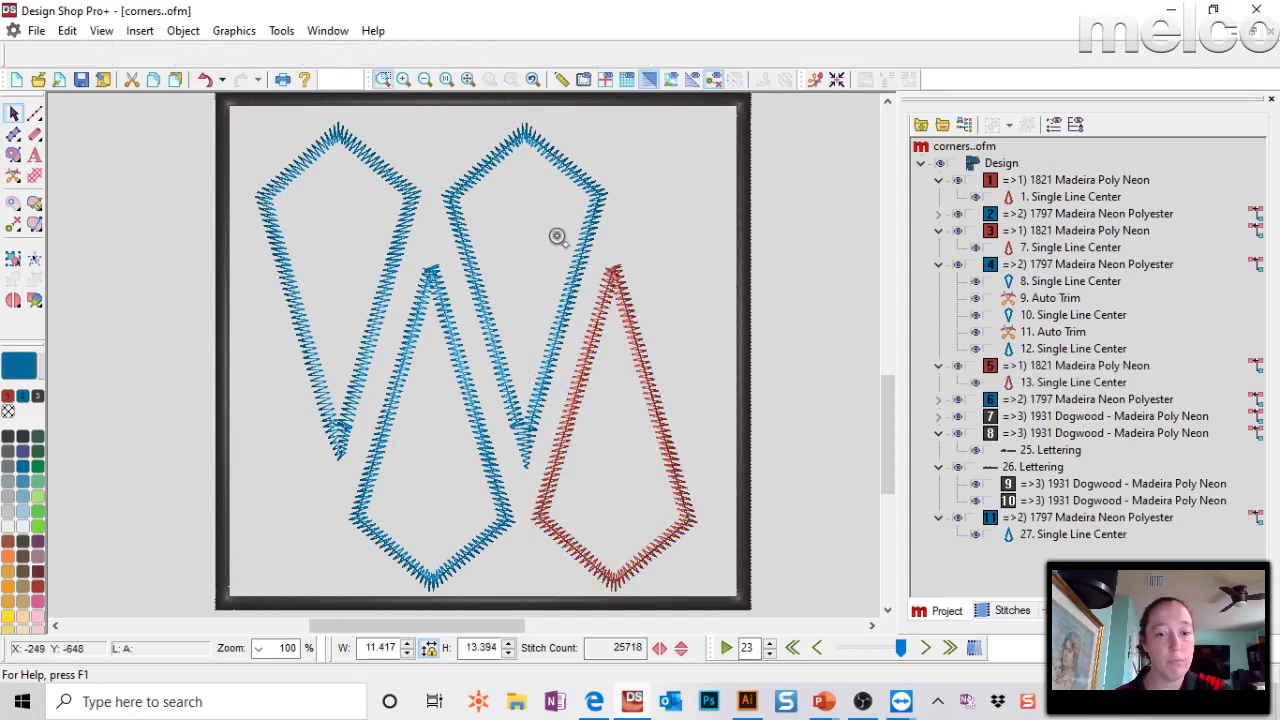
left_click_drag(560, 238, 694, 354)
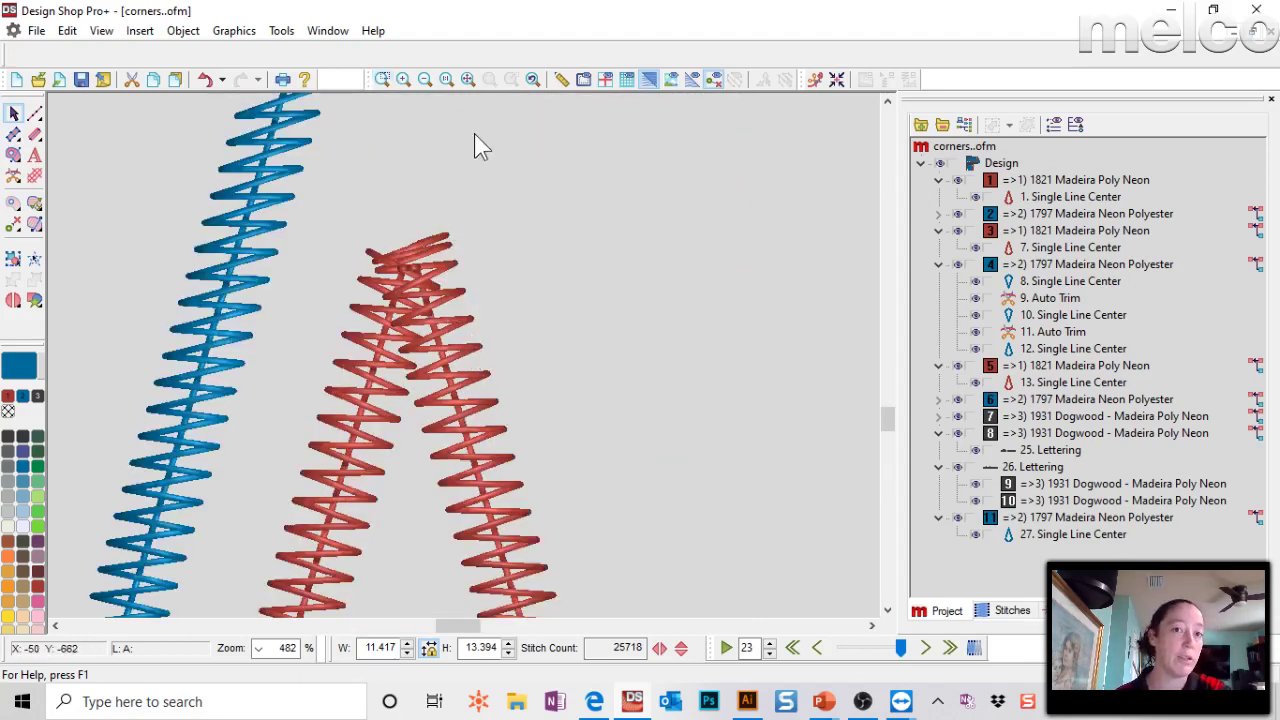
left_click(436, 386)
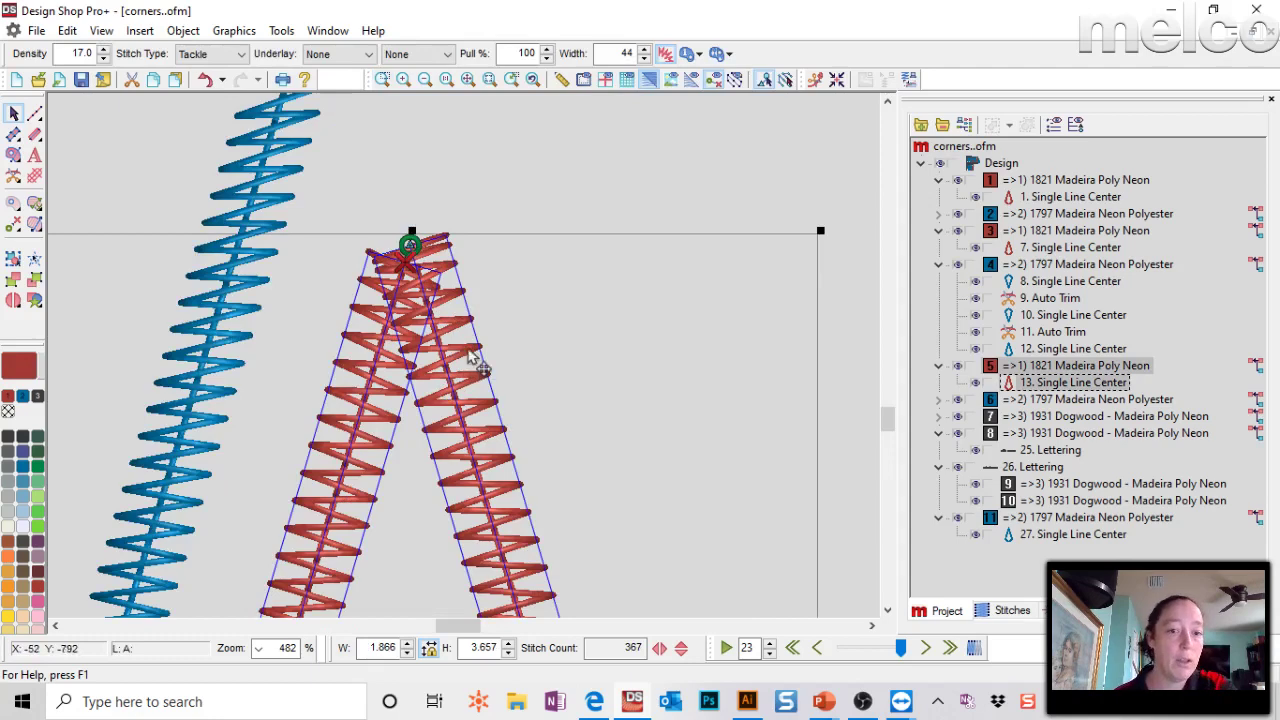
left_click(377, 356)
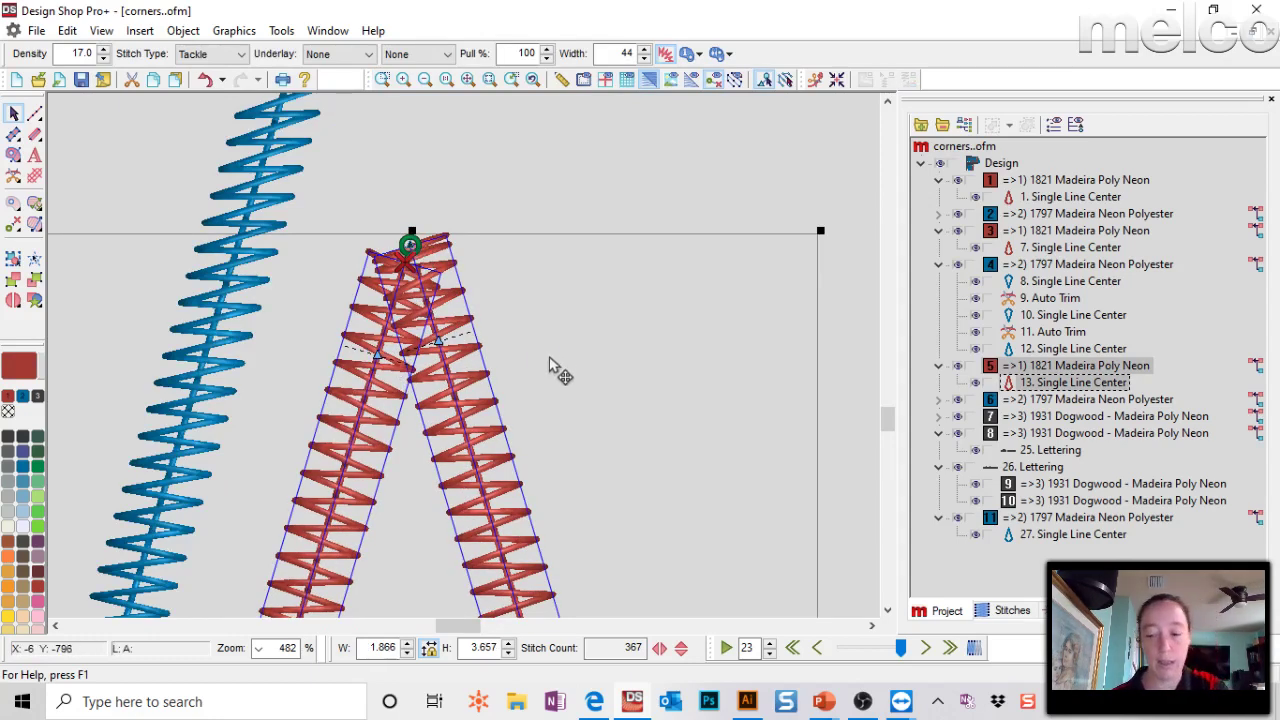
Delete the red diamond's tip points and move its left open end slightly upward, almost level with the right end.
left_click(415, 265)
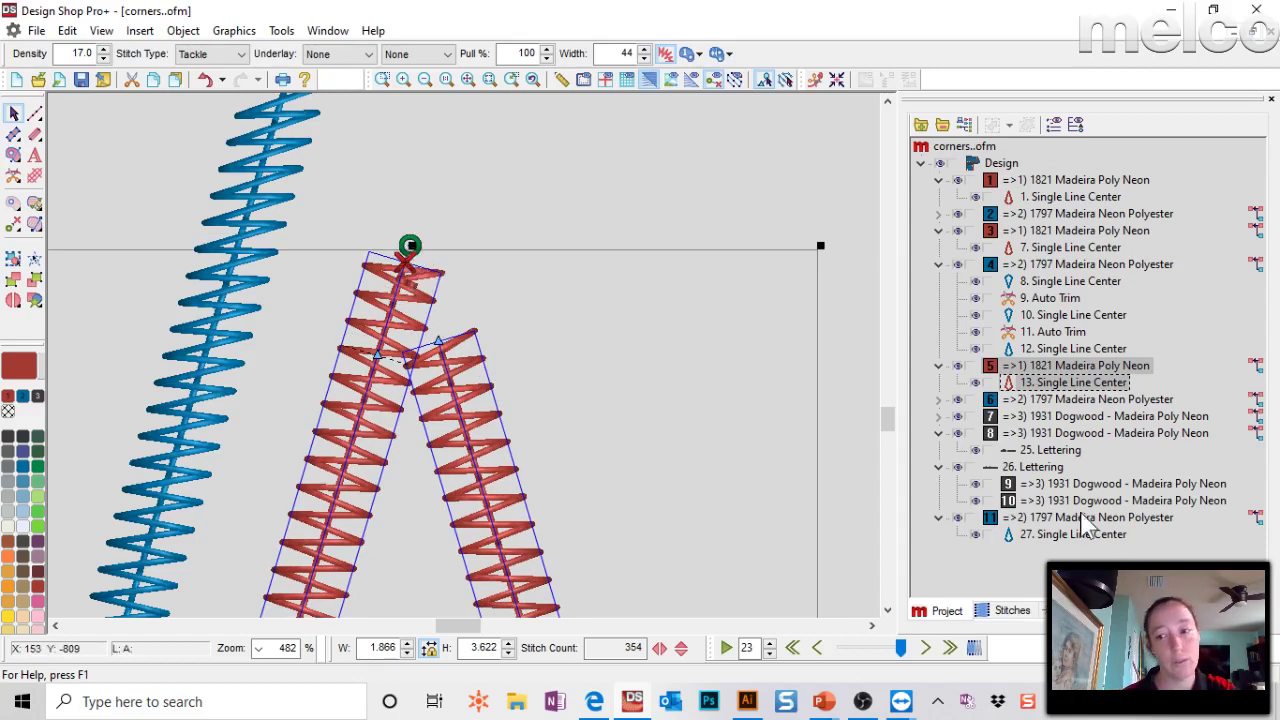
left_click_drag(413, 262, 445, 284)
key("Delete")
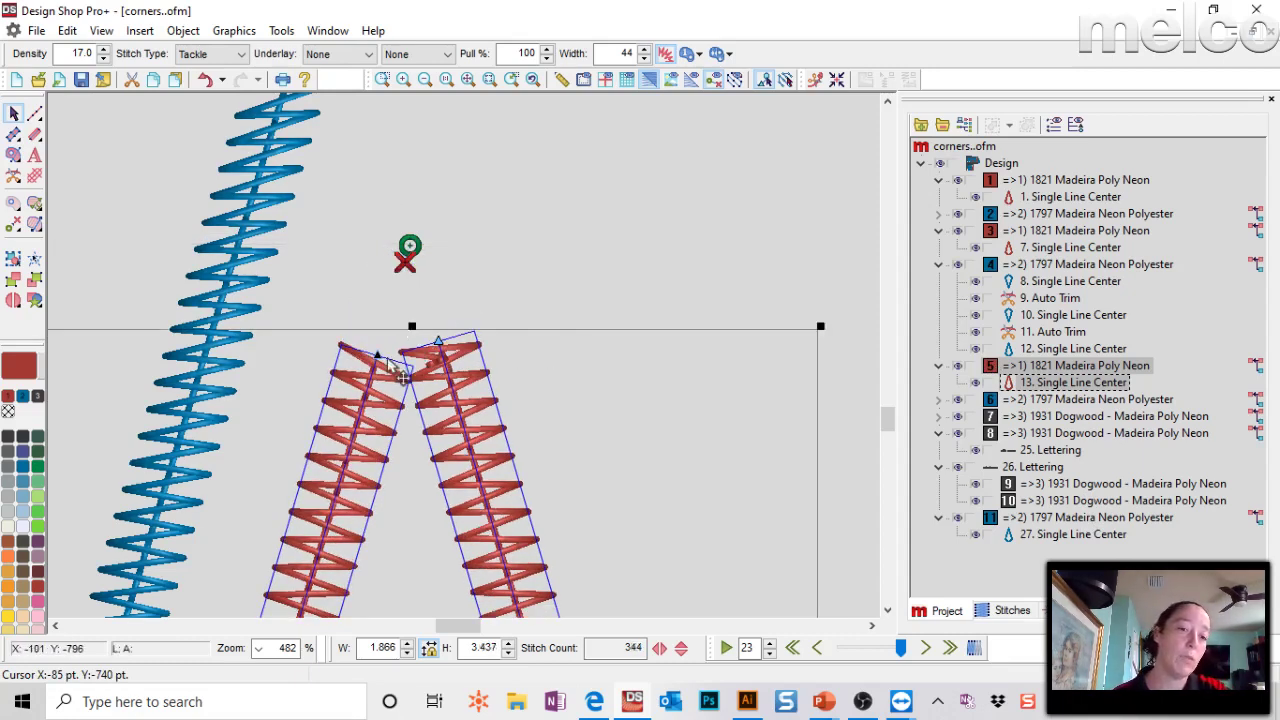
left_click_drag(378, 356, 381, 338)
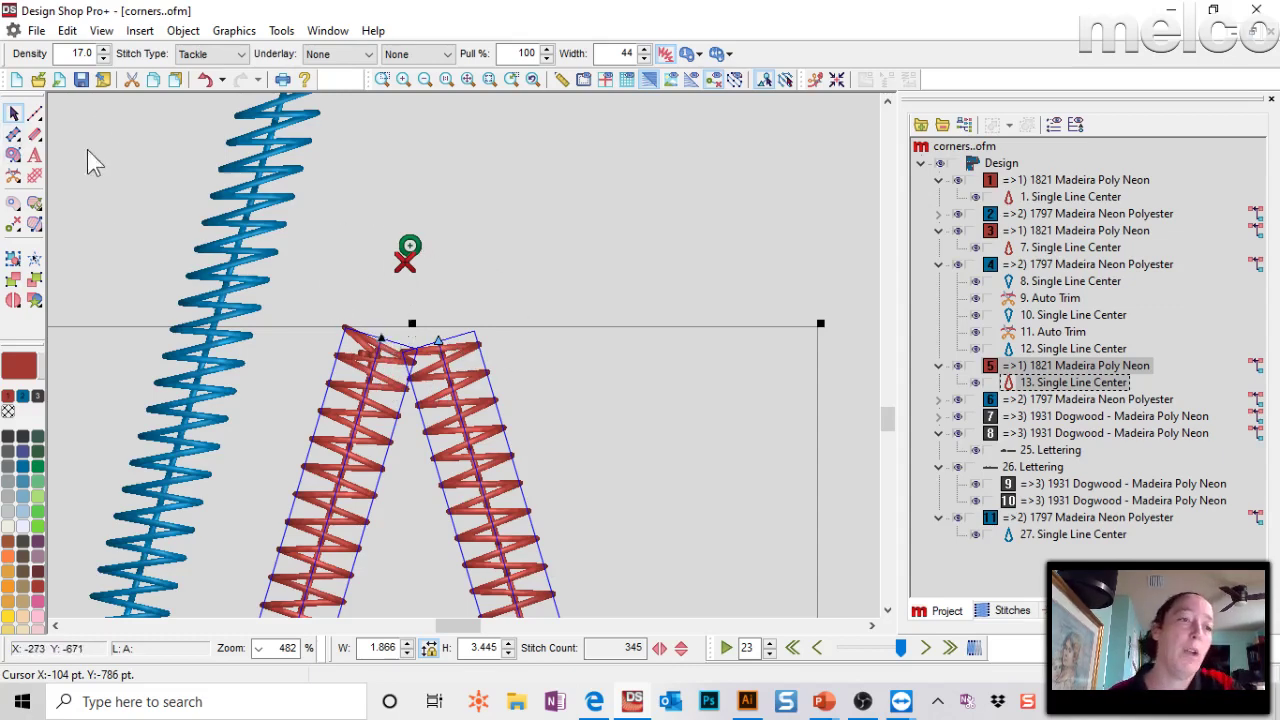
Draw a red satin Column 1 triangle from the diamond's open ends to a point above, about 0.33 wide and 0.47 high.
left_click(13, 137)
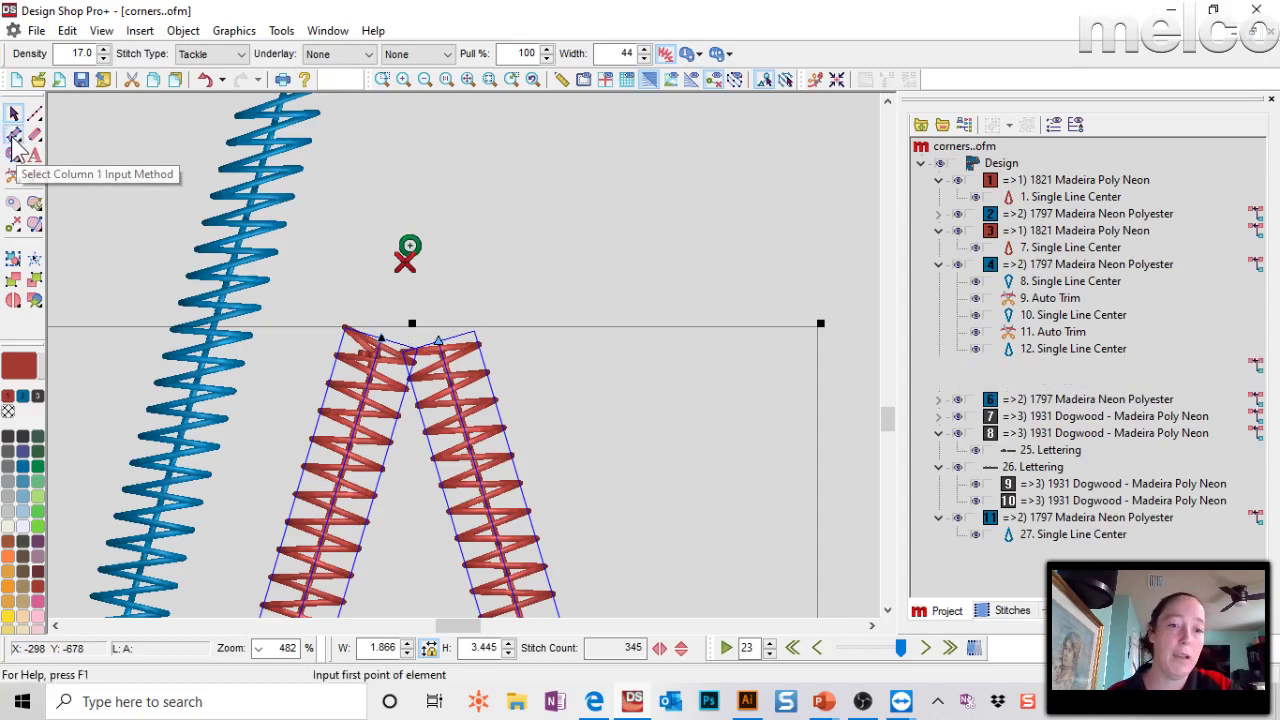
left_click(345, 327)
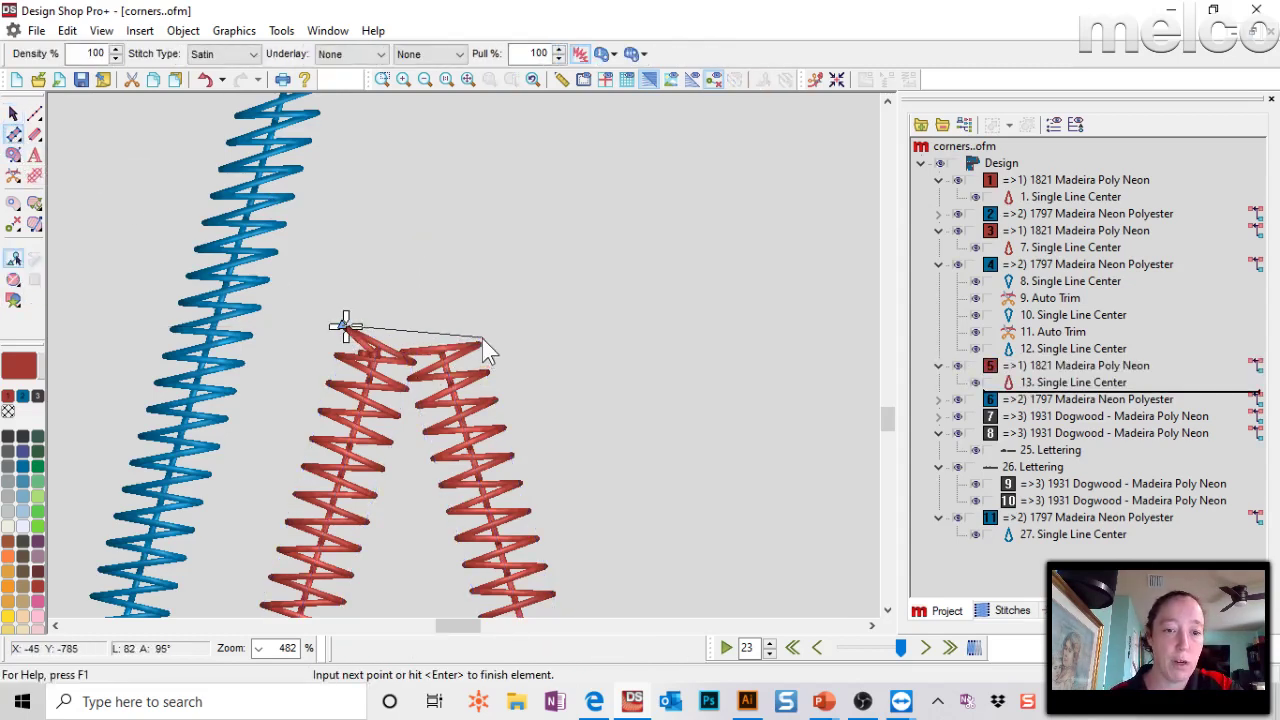
left_click(481, 344)
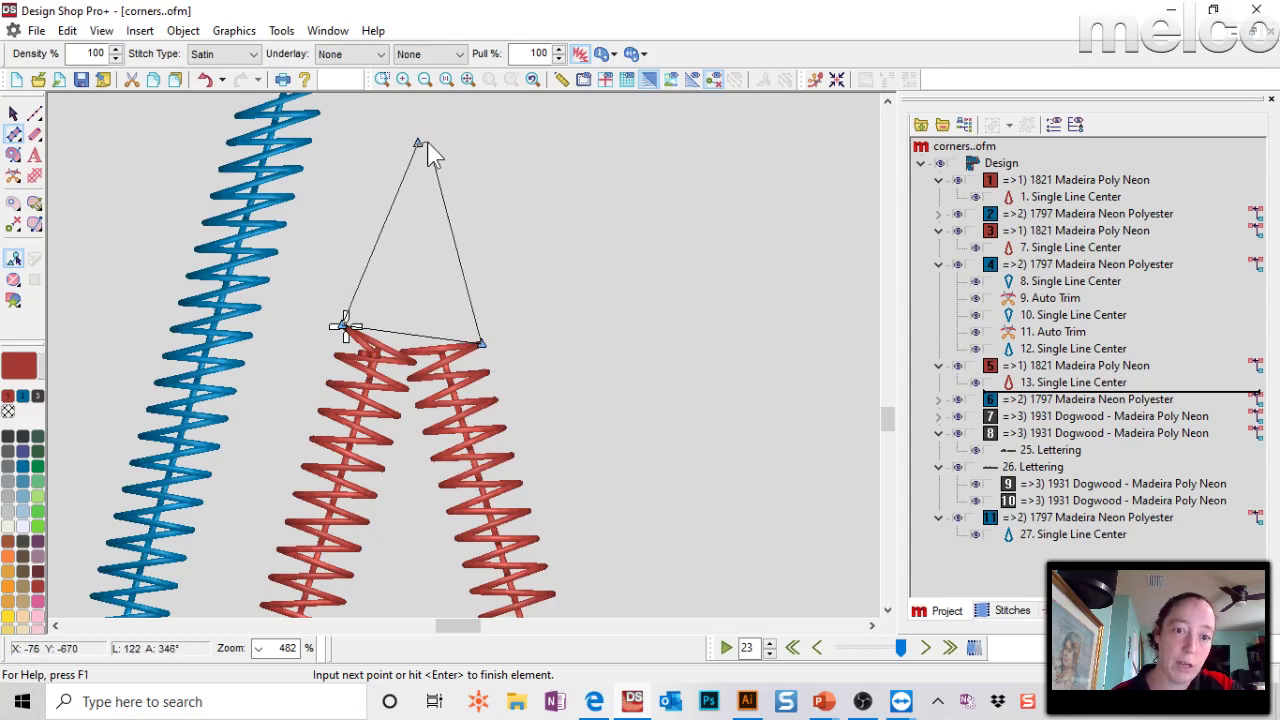
key("Return")
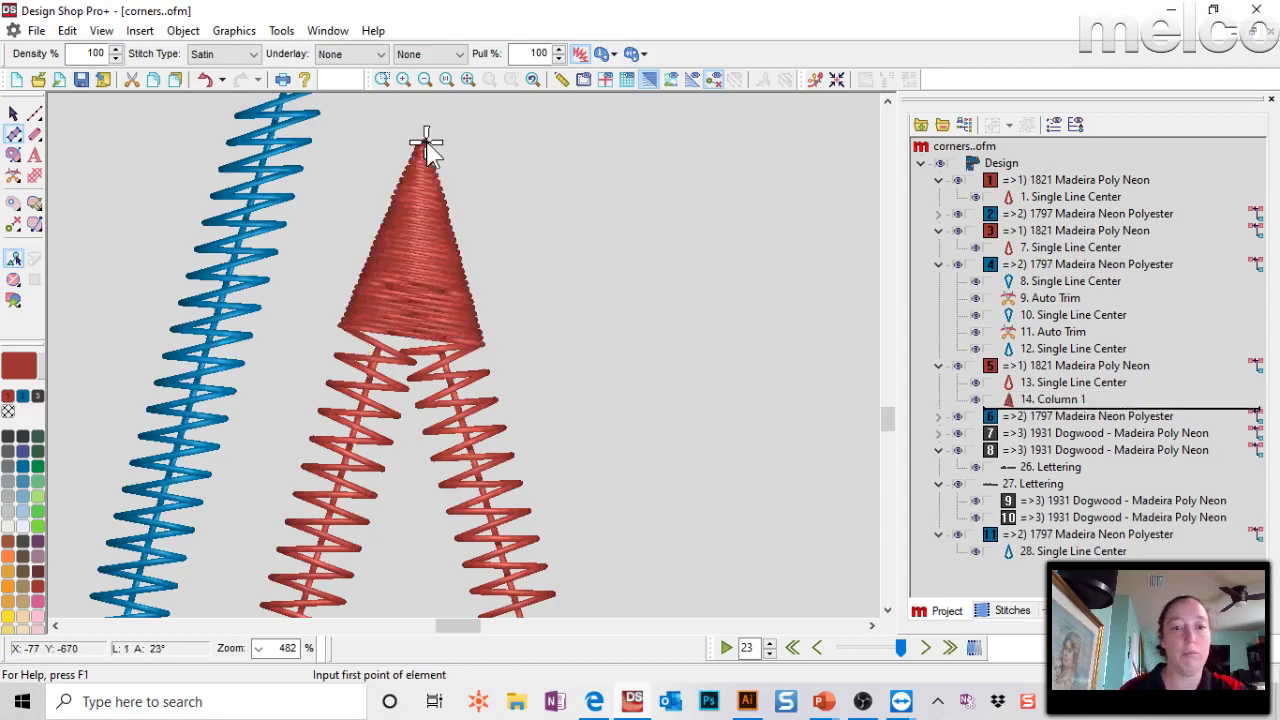
key("Escape")
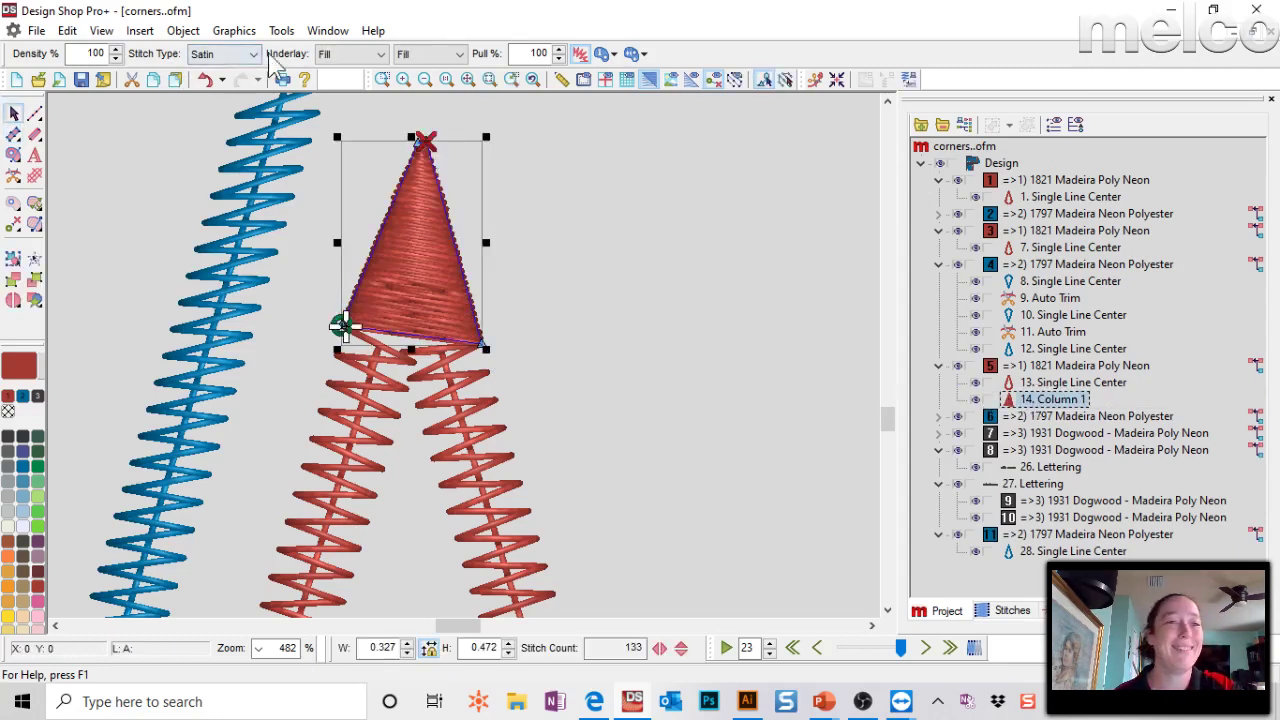
Change the red Column 1 triangle's stitch type to Tackle and deselect it.
left_click(360, 56)
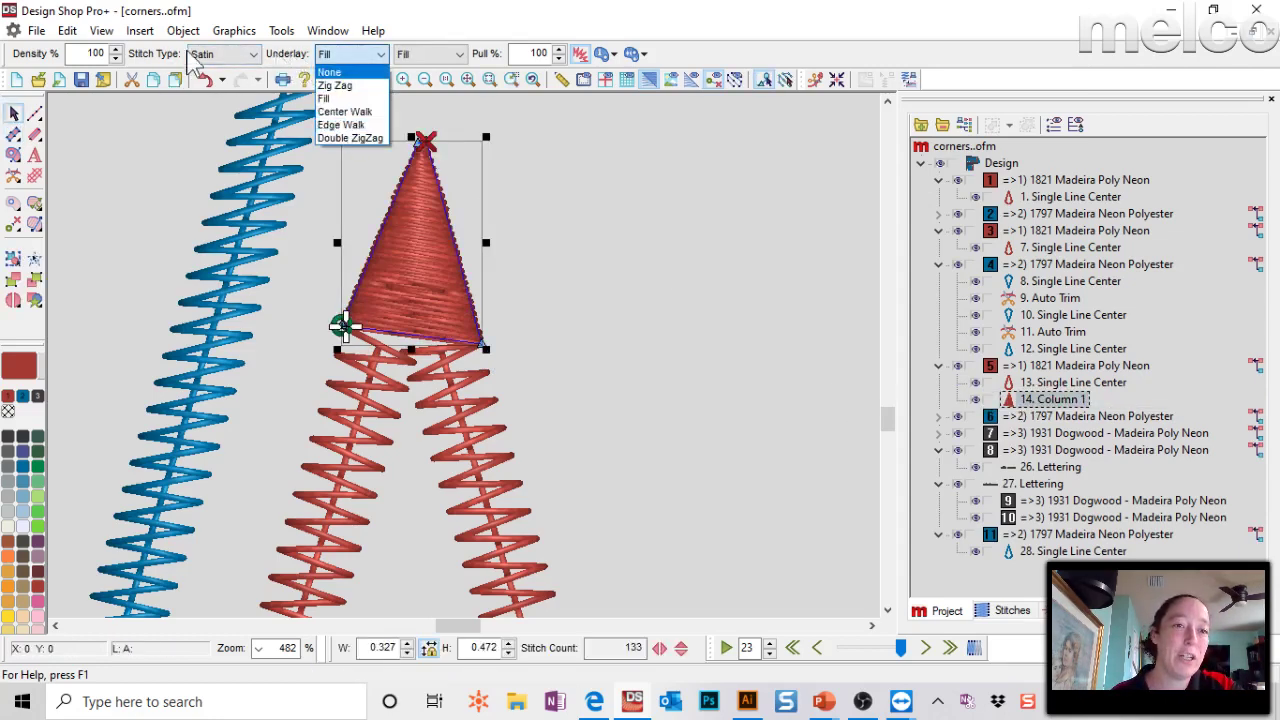
left_click(195, 60)
left_click(226, 56)
left_click(210, 135)
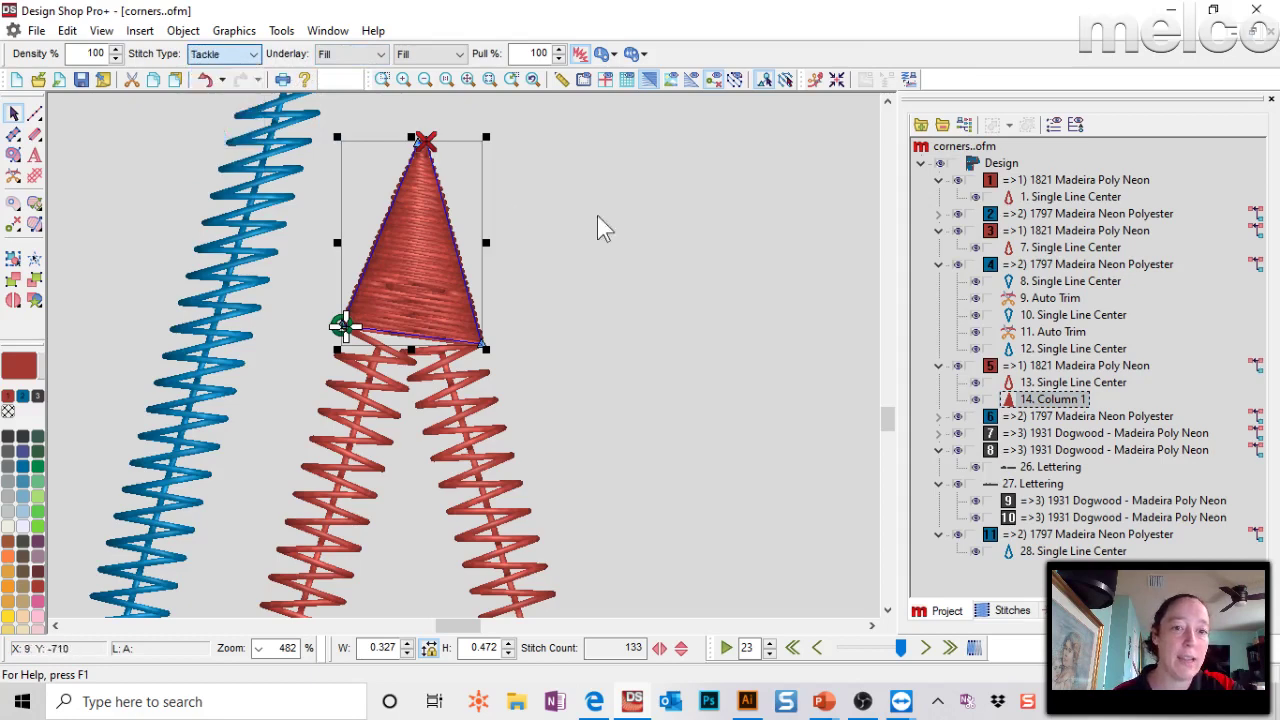
left_click(680, 354)
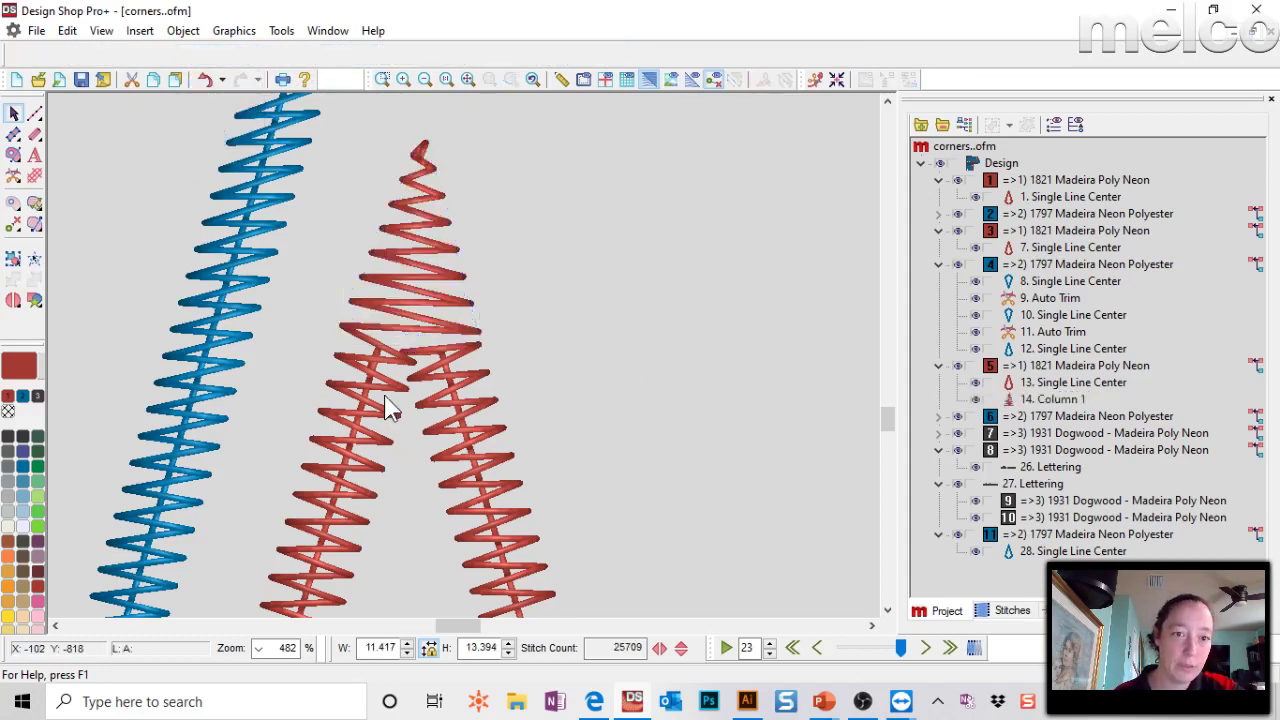
Set the red single-line outline's entry point at its right open end and exit point at its left open end.
left_click(390, 408)
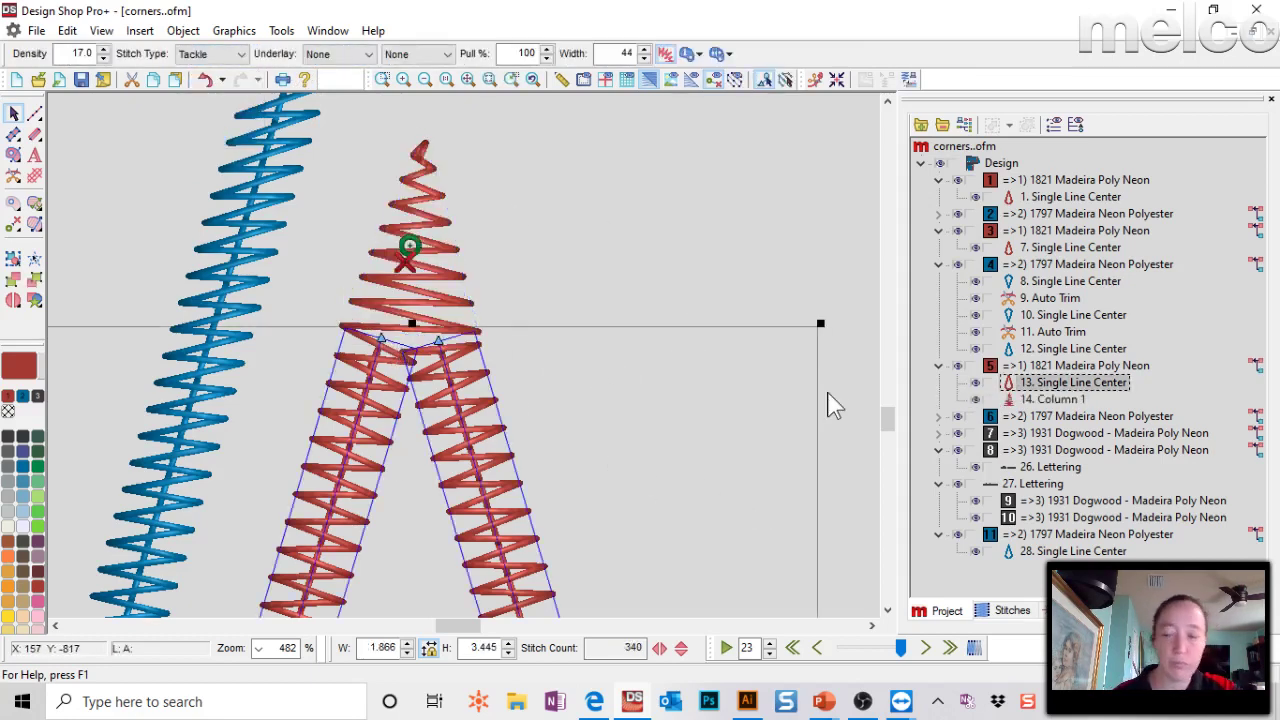
left_click(1084, 400)
left_click(1075, 386)
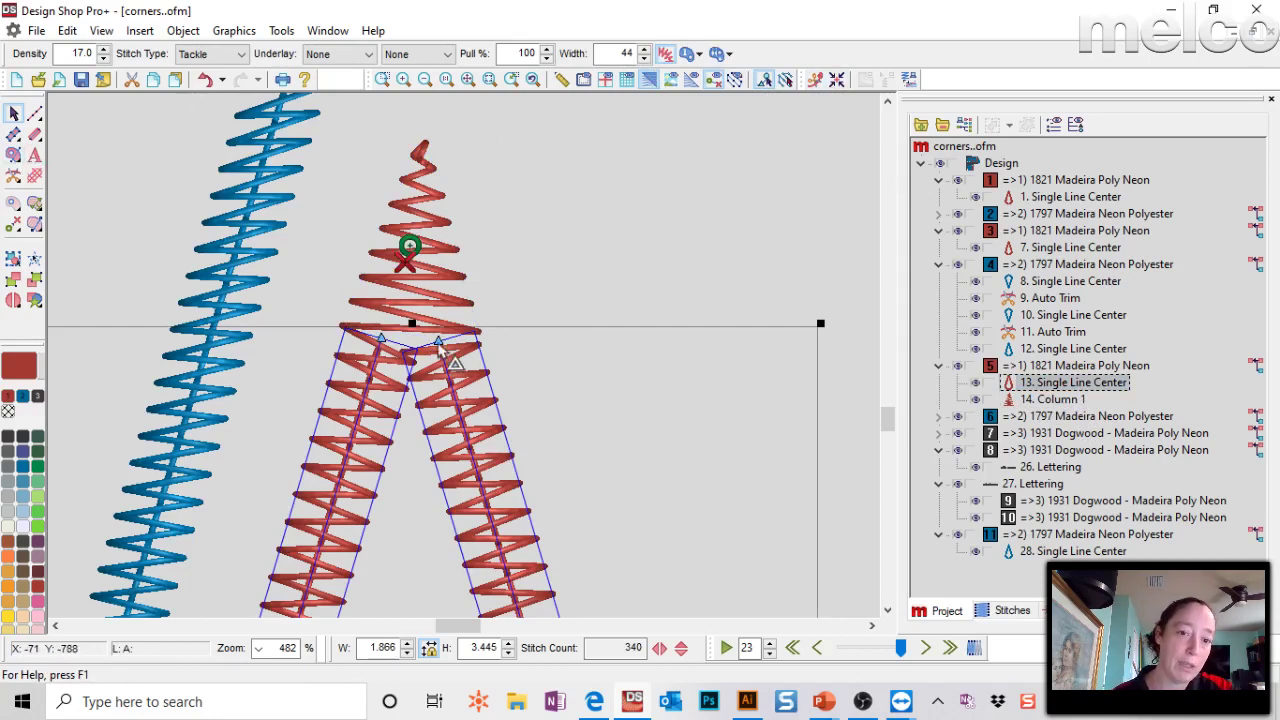
left_click(13, 224)
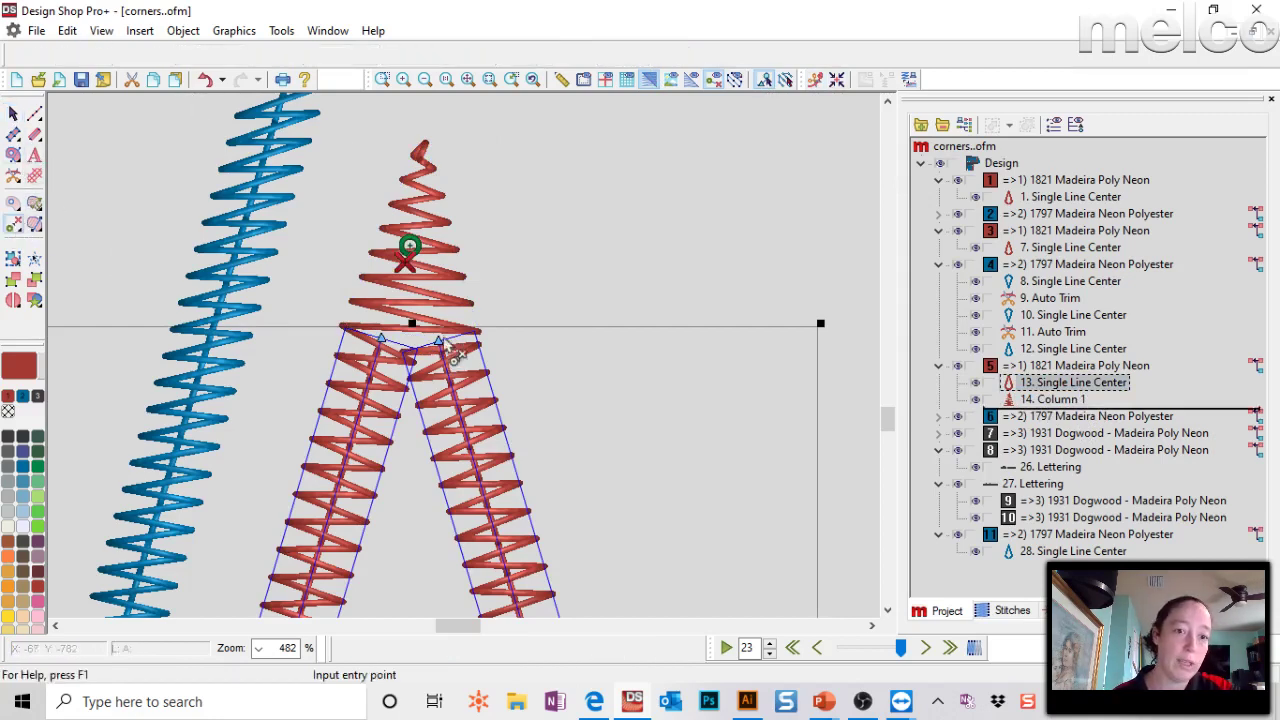
left_click(441, 340)
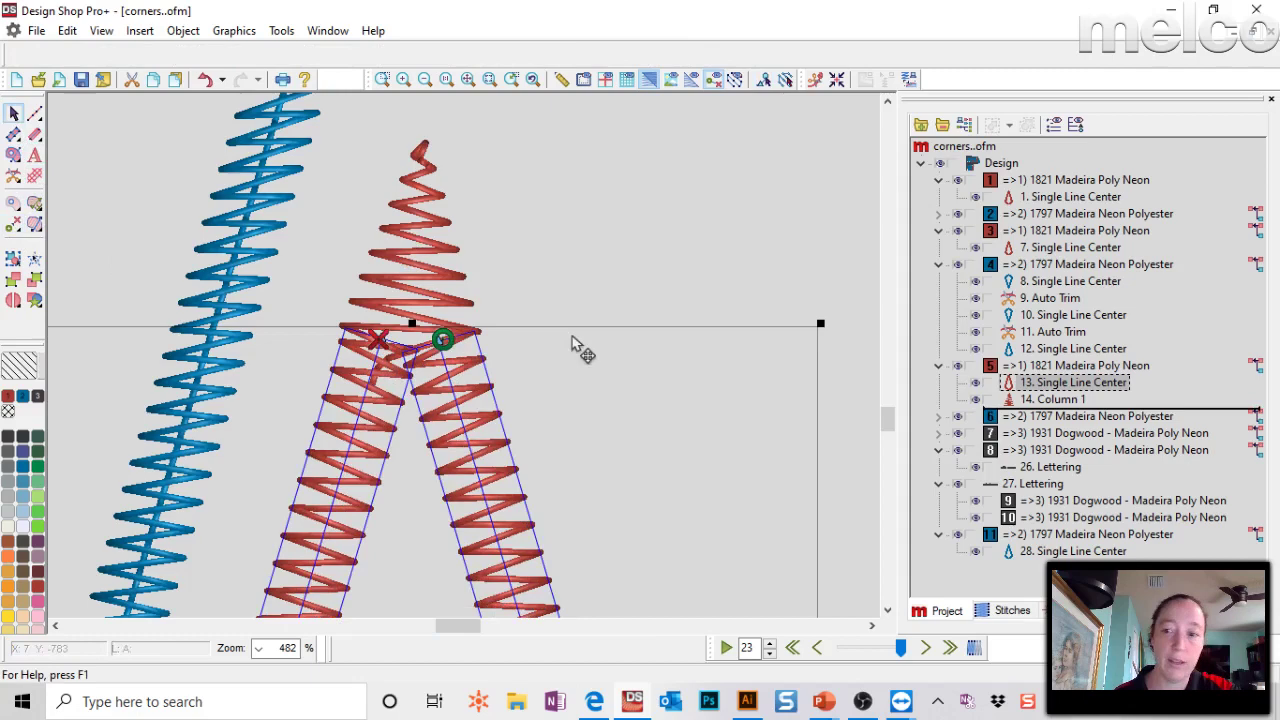
Move the Column 1 triangle's entry point to the gap between the red outline's open ends.
left_click(1055, 399)
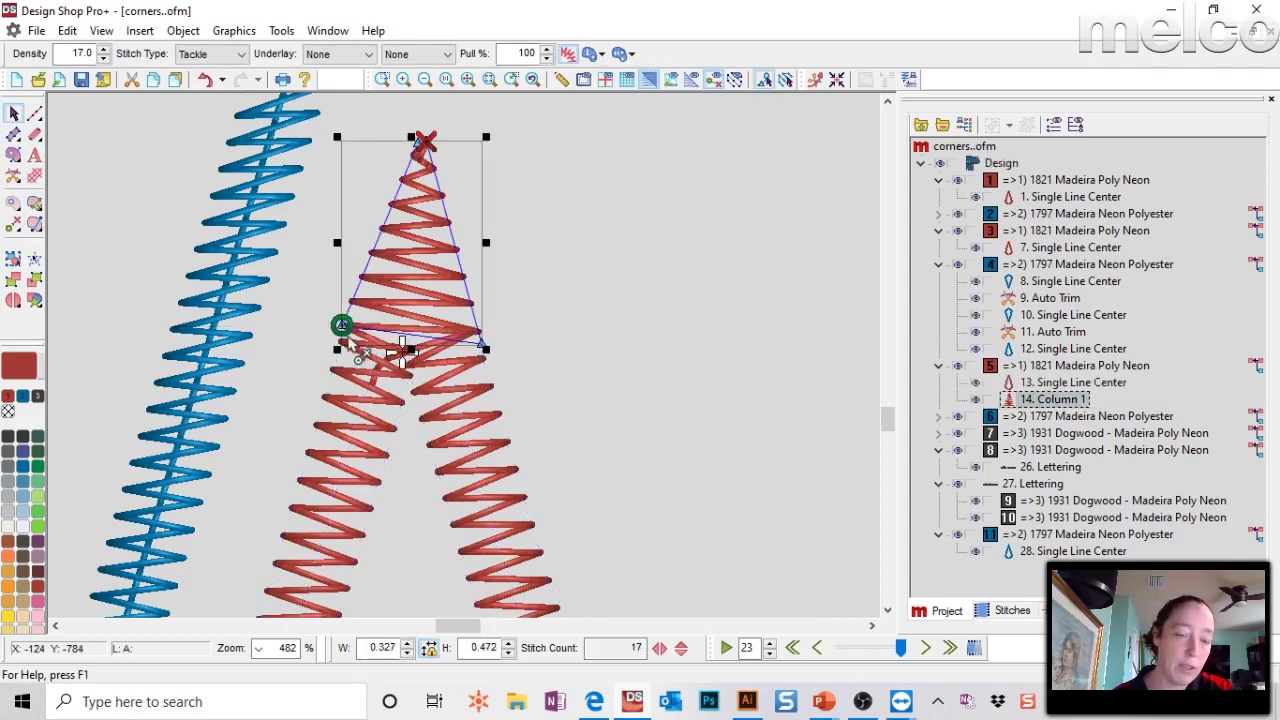
left_click_drag(352, 340, 400, 349)
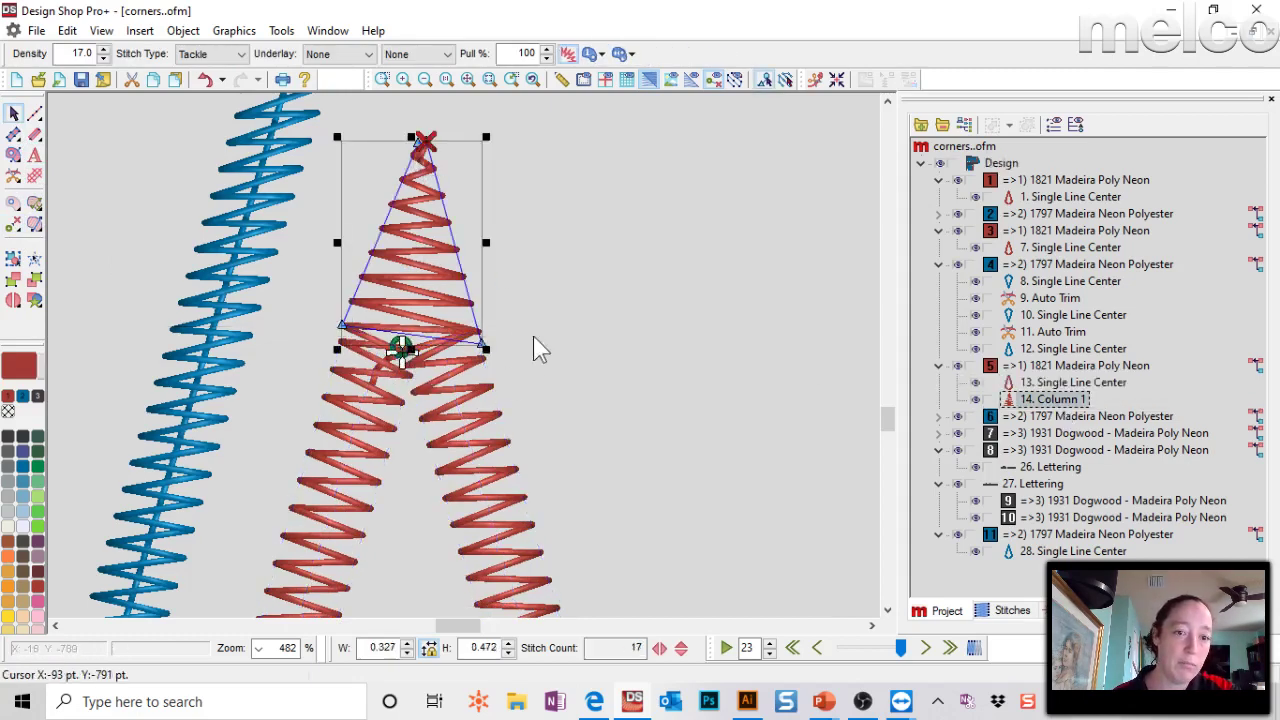
left_click(634, 294)
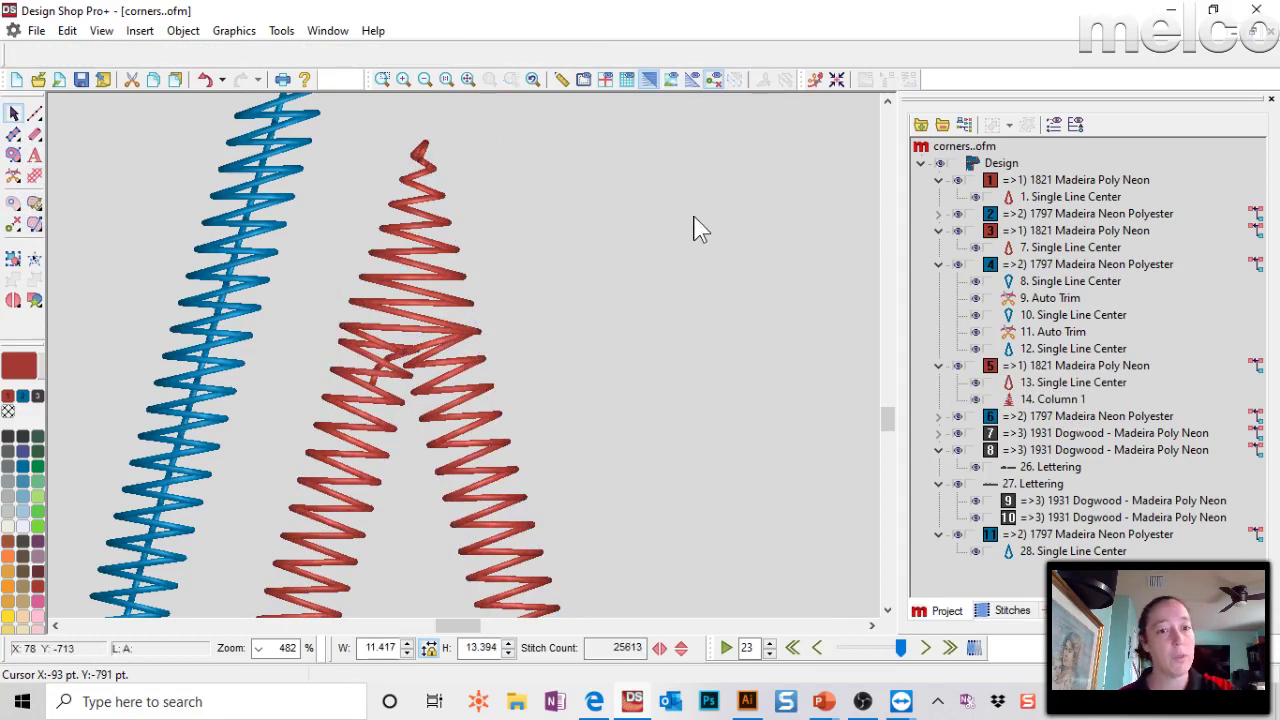
Replace the red triangle with a narrow blue satin Column 1 above the outline's left leg, about 0.19 wide and 0.45 high.
left_click(424, 270)
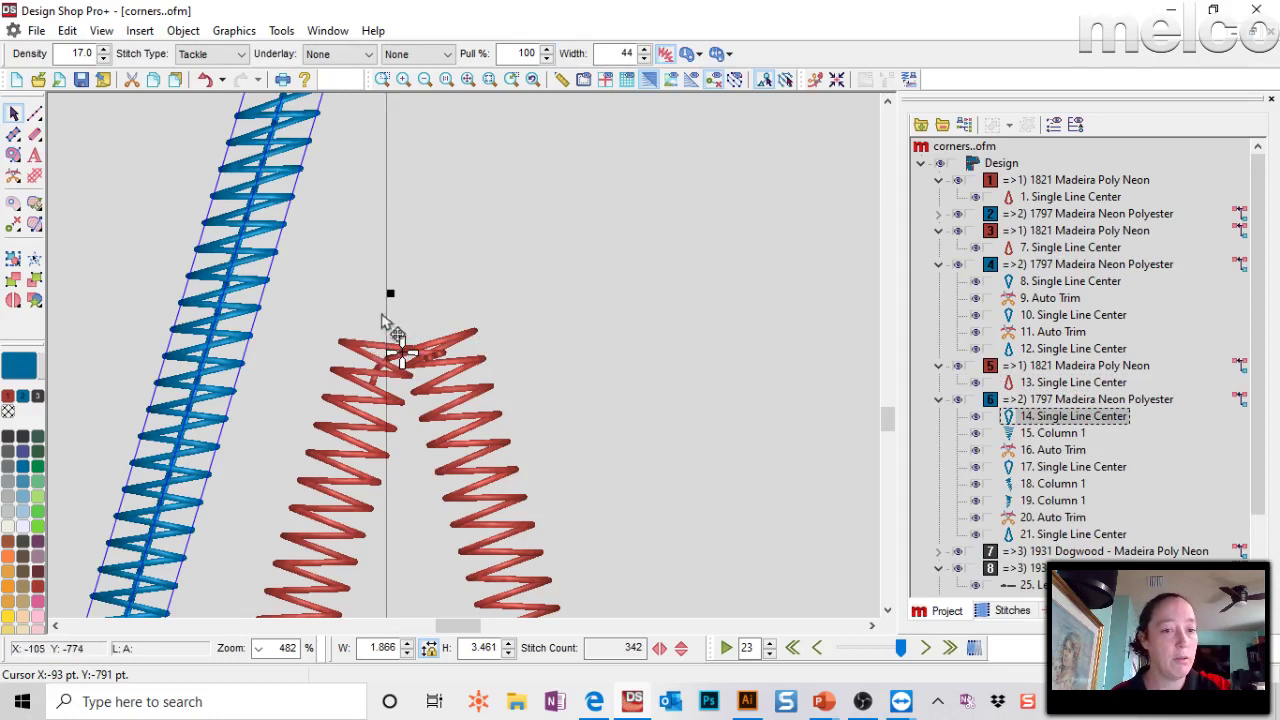
left_click(13, 136)
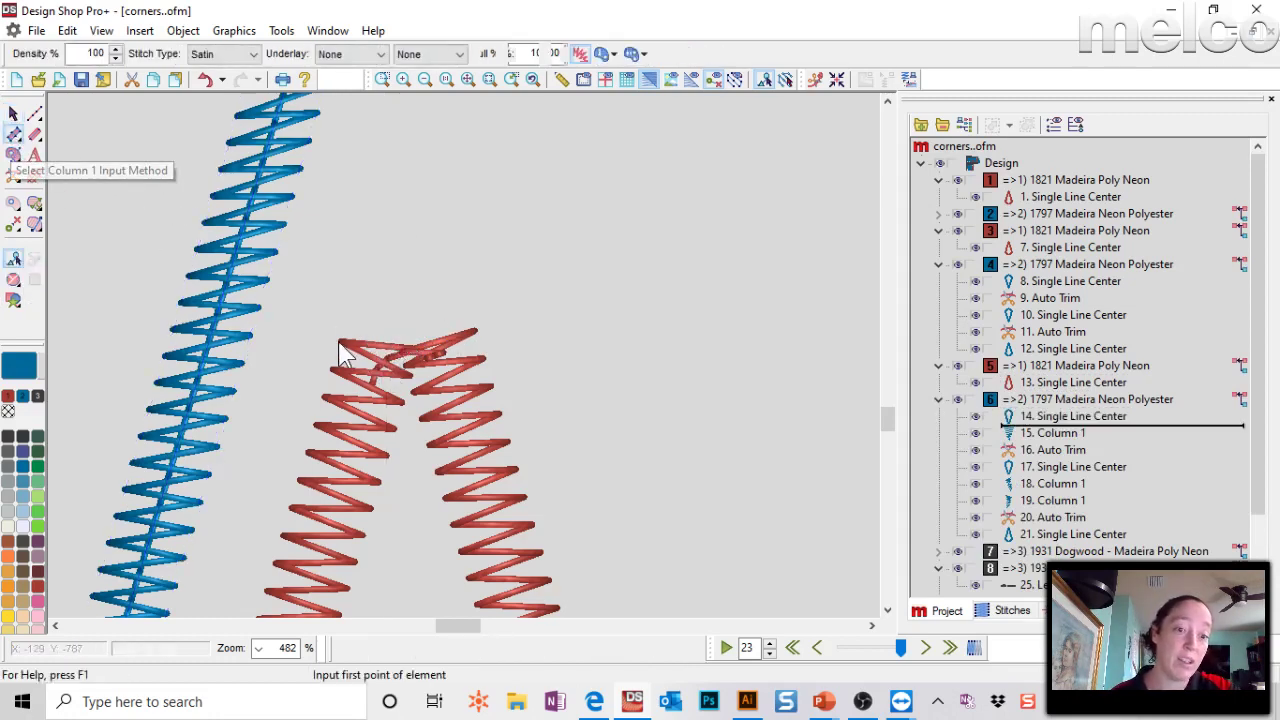
left_click(415, 350)
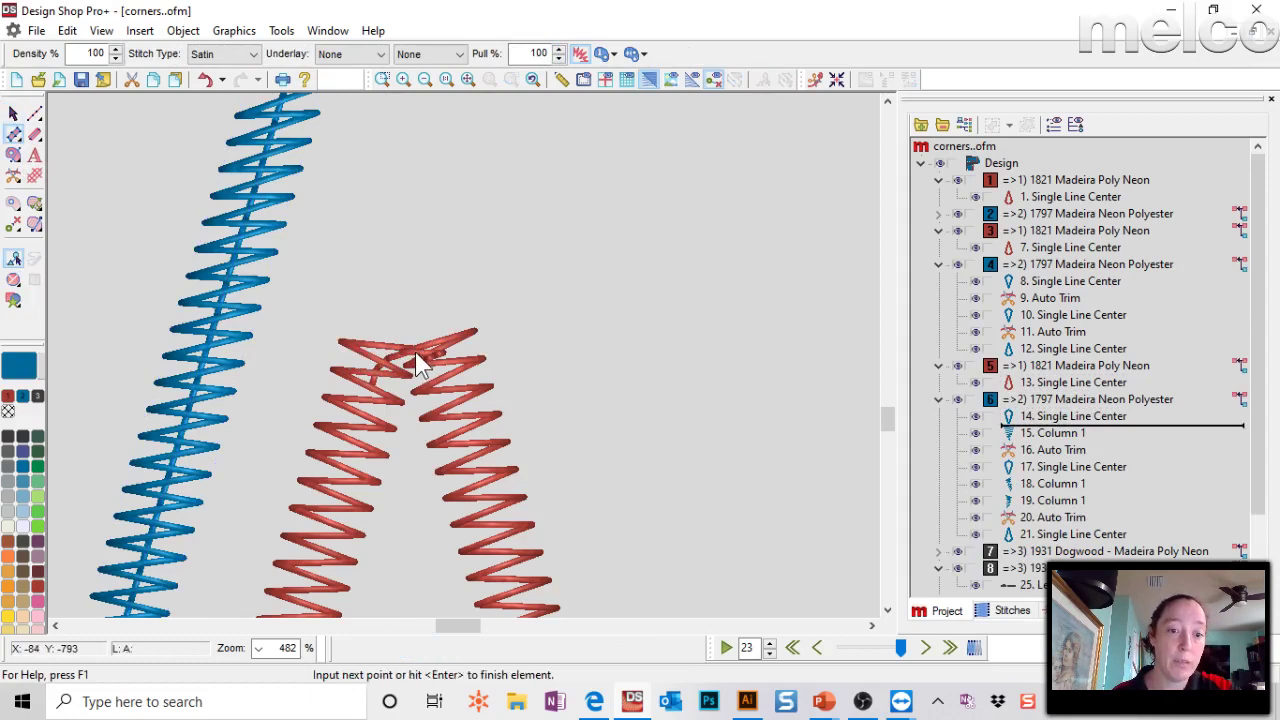
left_click(342, 343)
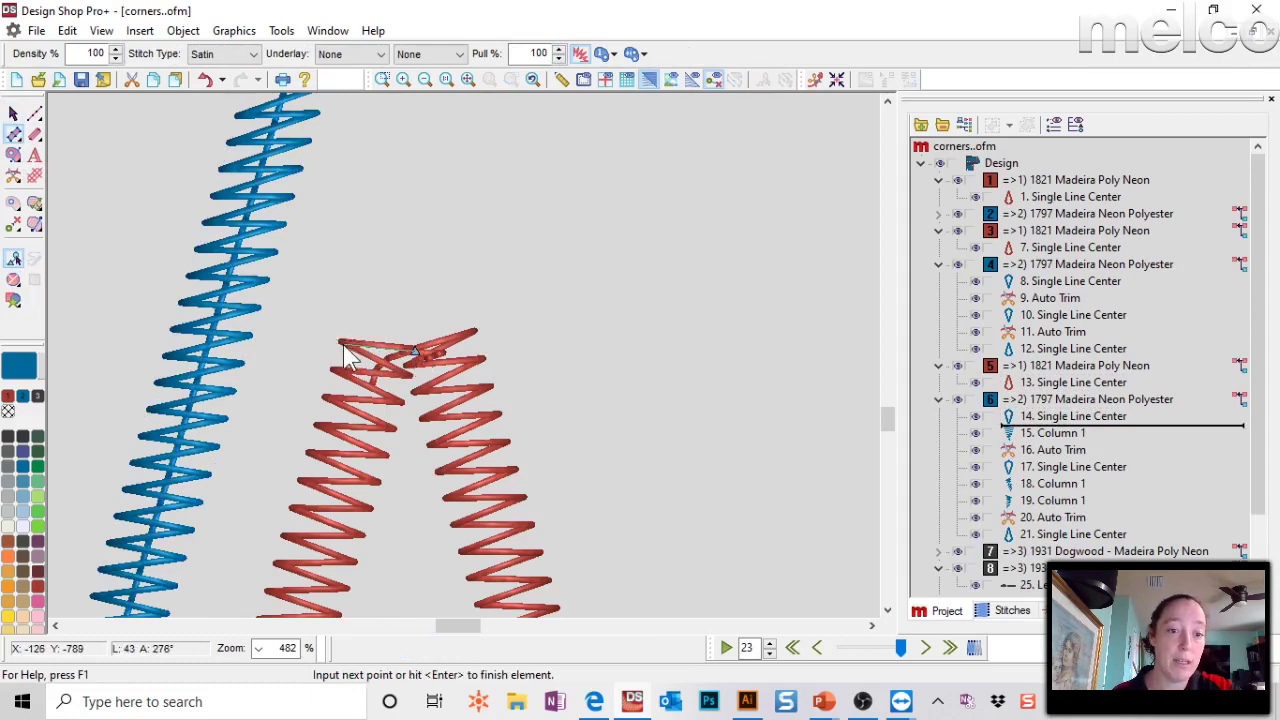
left_click(423, 162)
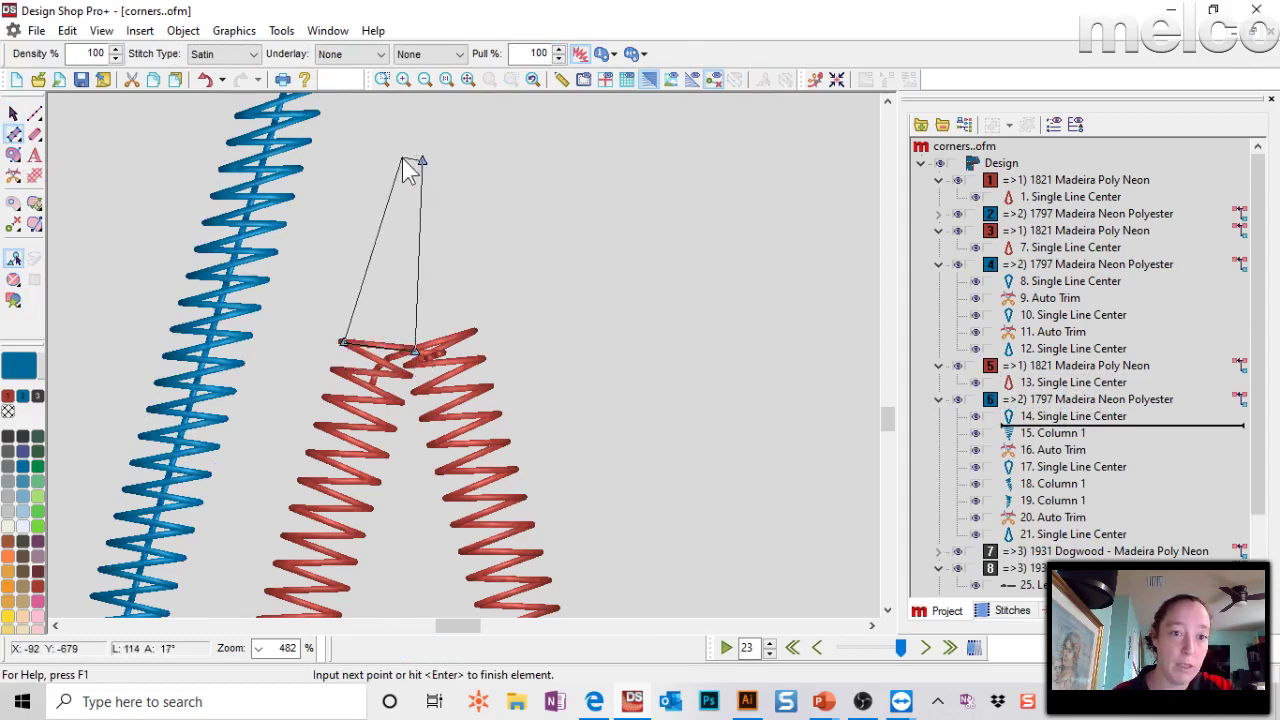
left_click(407, 160)
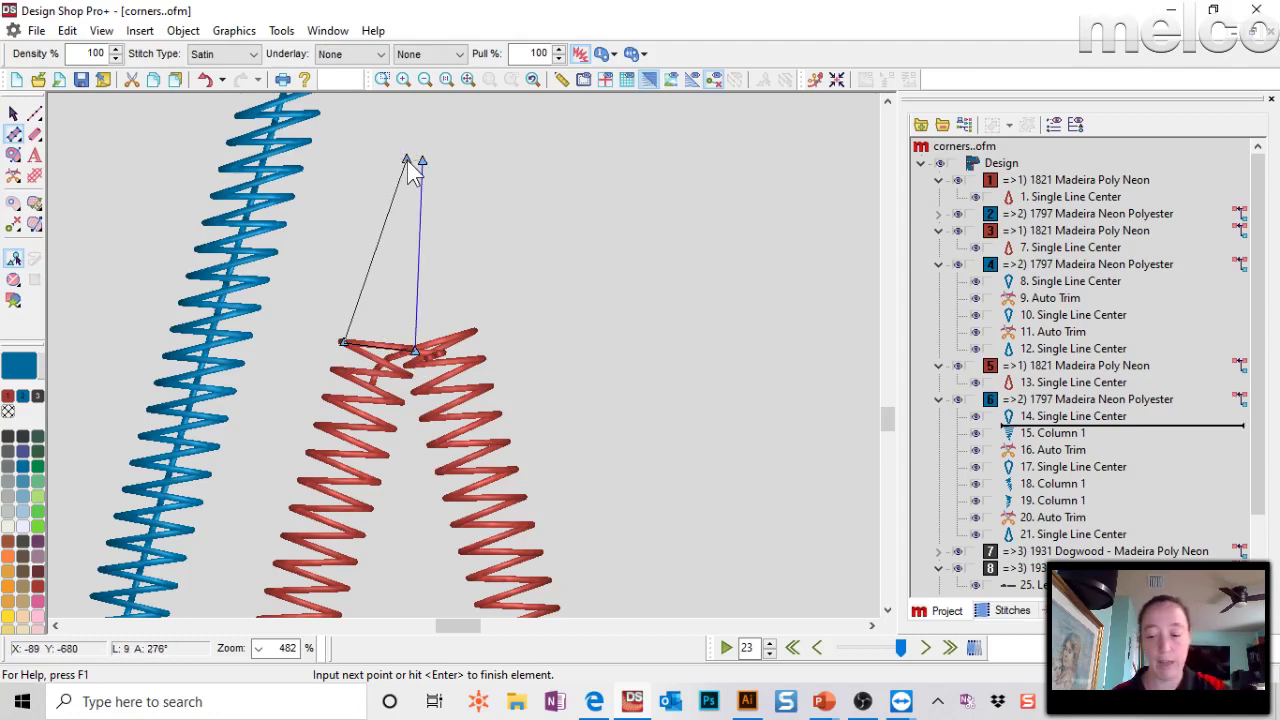
key("Return")
key("Escape")
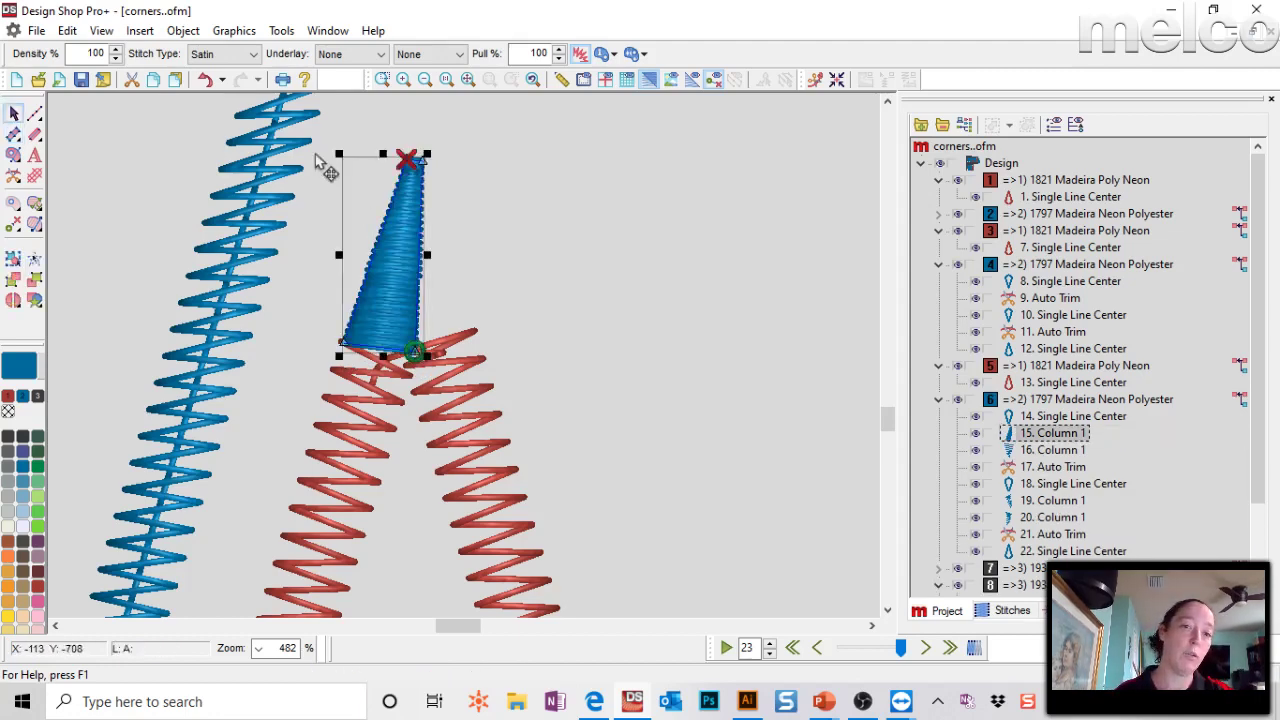
Change the stitch type of the blue Column 1 above the outline's left leg to Tackle.
left_click(218, 54)
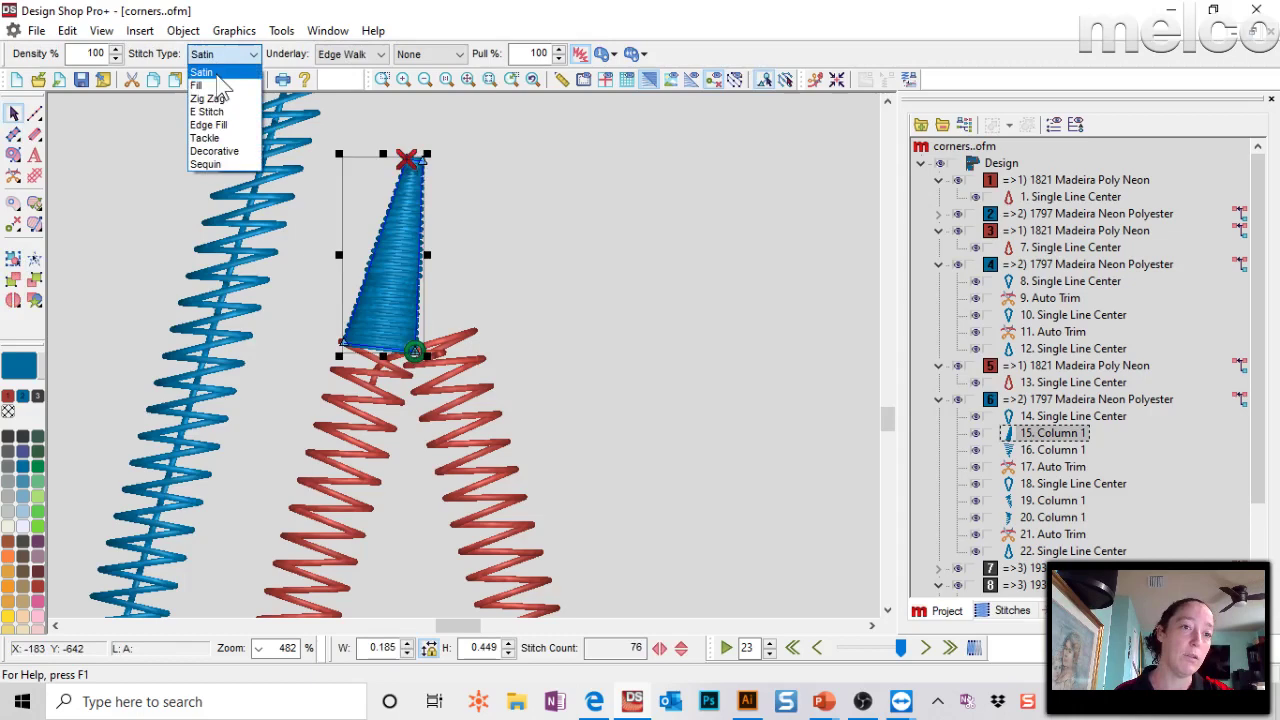
left_click(205, 138)
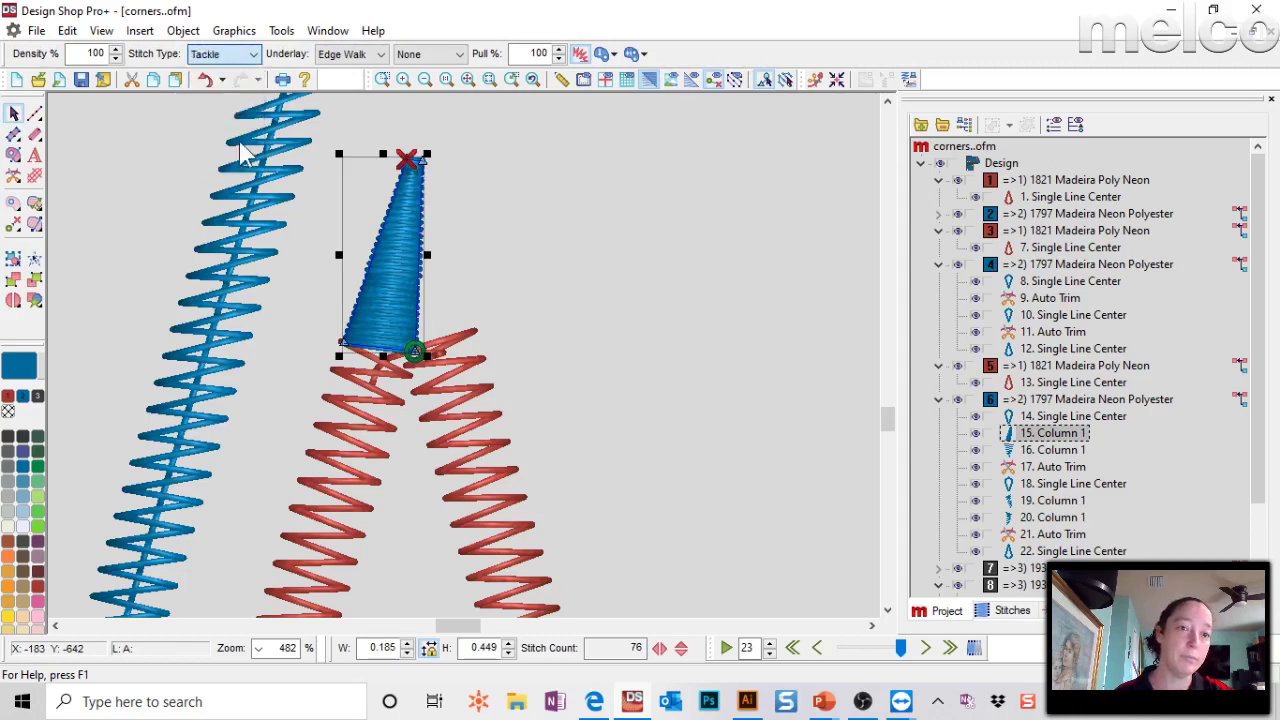
Draw a second blue Column 1 from the tip down to the outline's right leg, about 0.17 wide and 0.46 high.
left_click(13, 133)
left_click(407, 160)
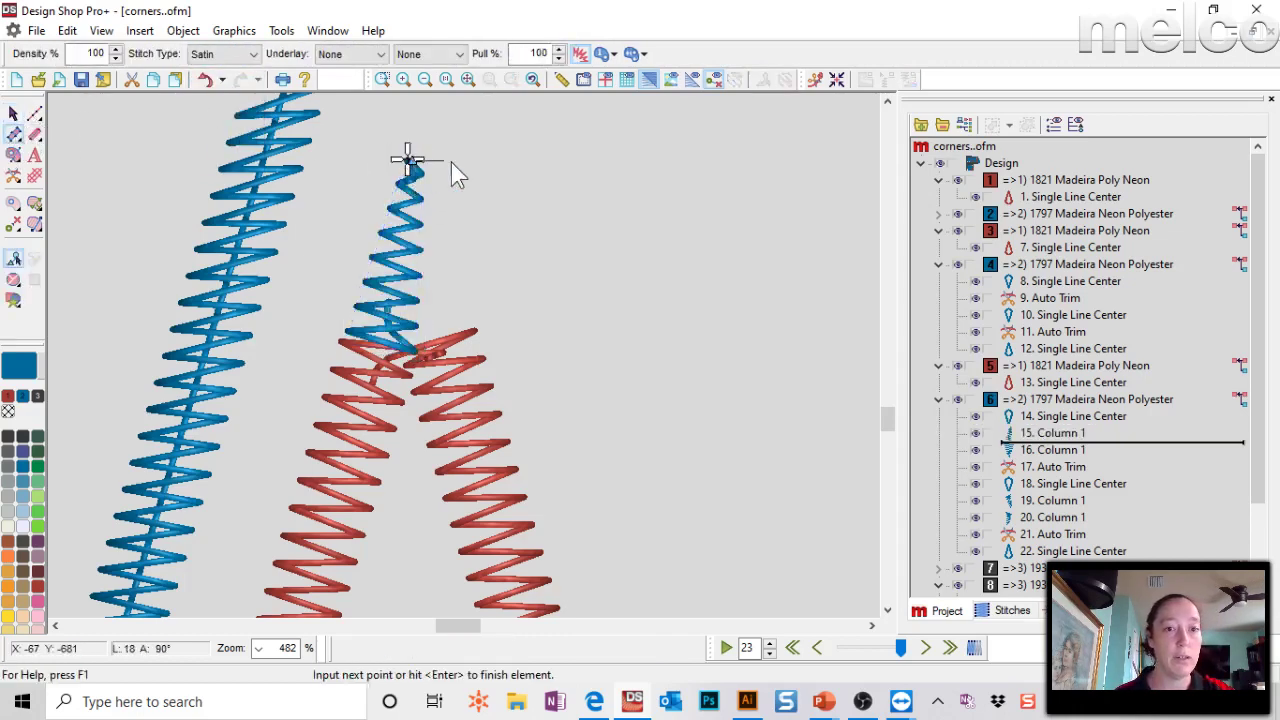
left_click(434, 159)
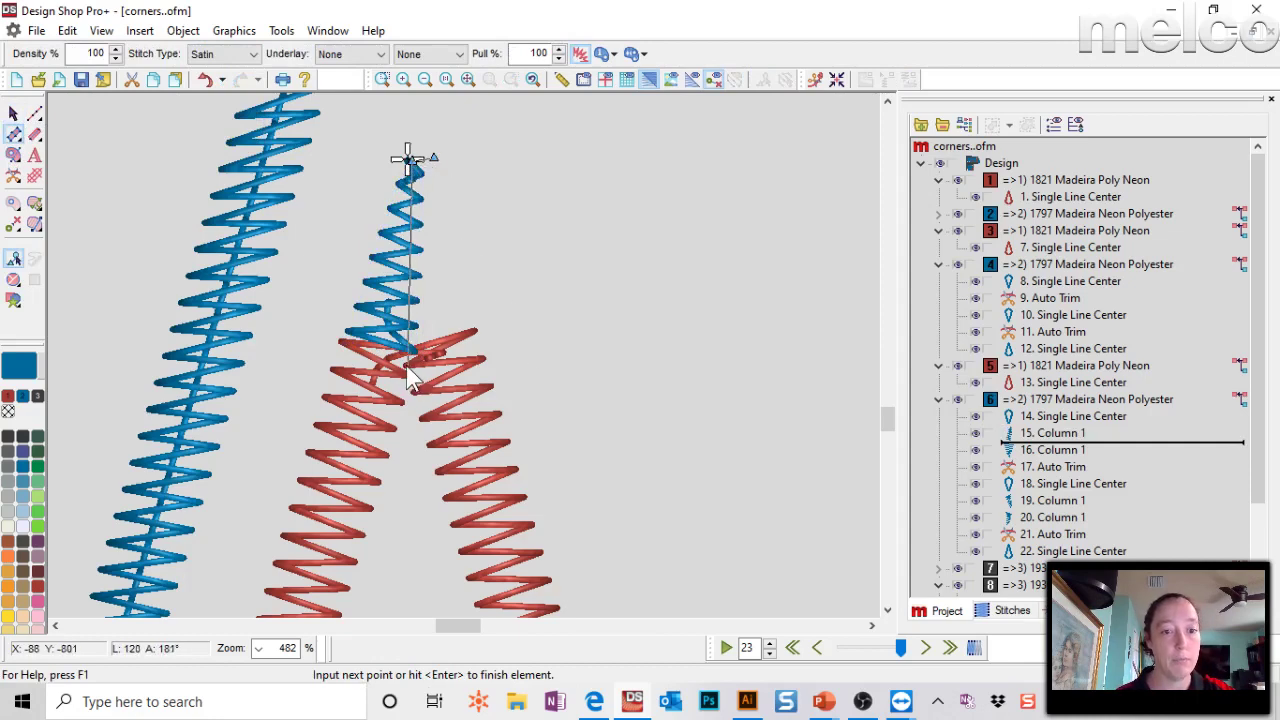
left_click(408, 353)
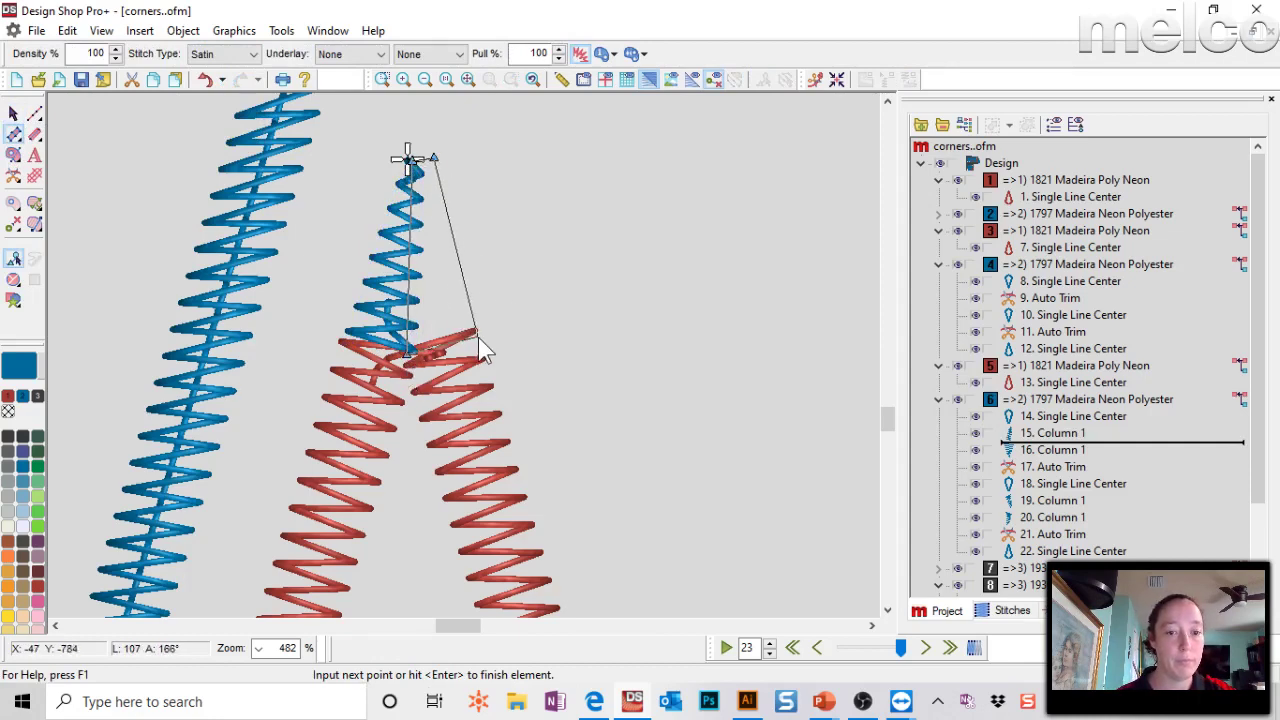
left_click(477, 333)
key("Return")
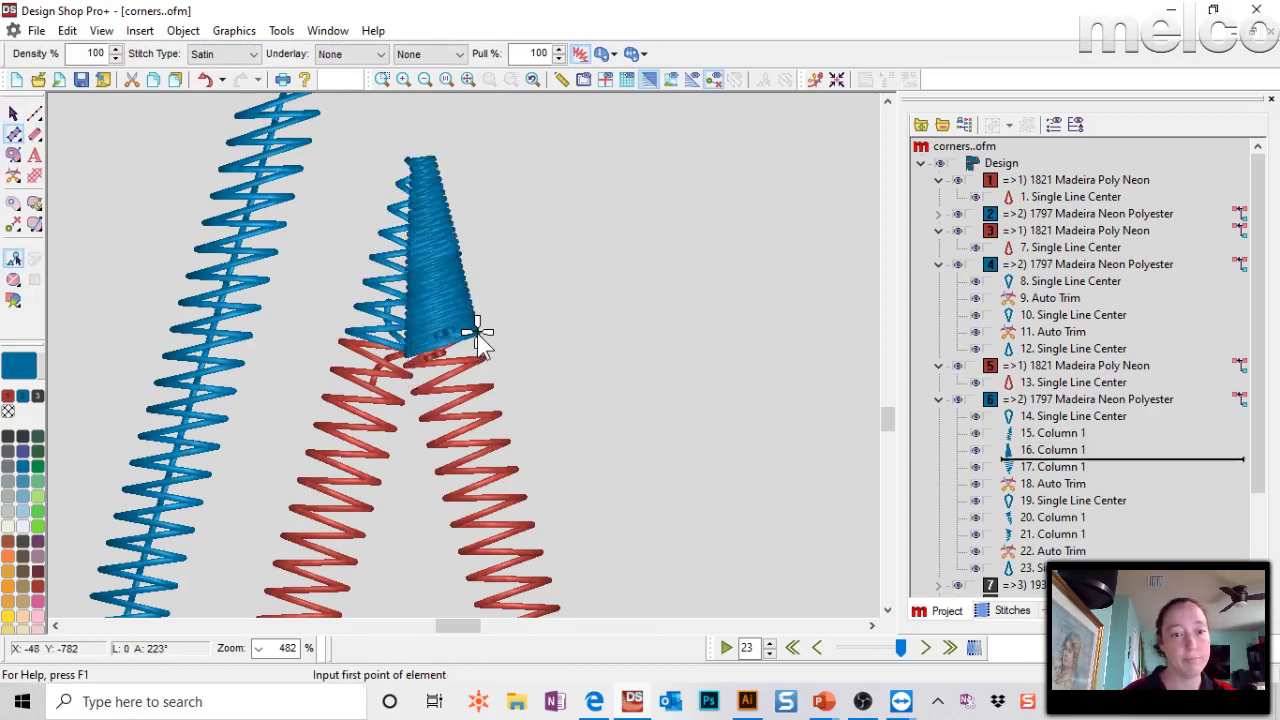
key("Escape")
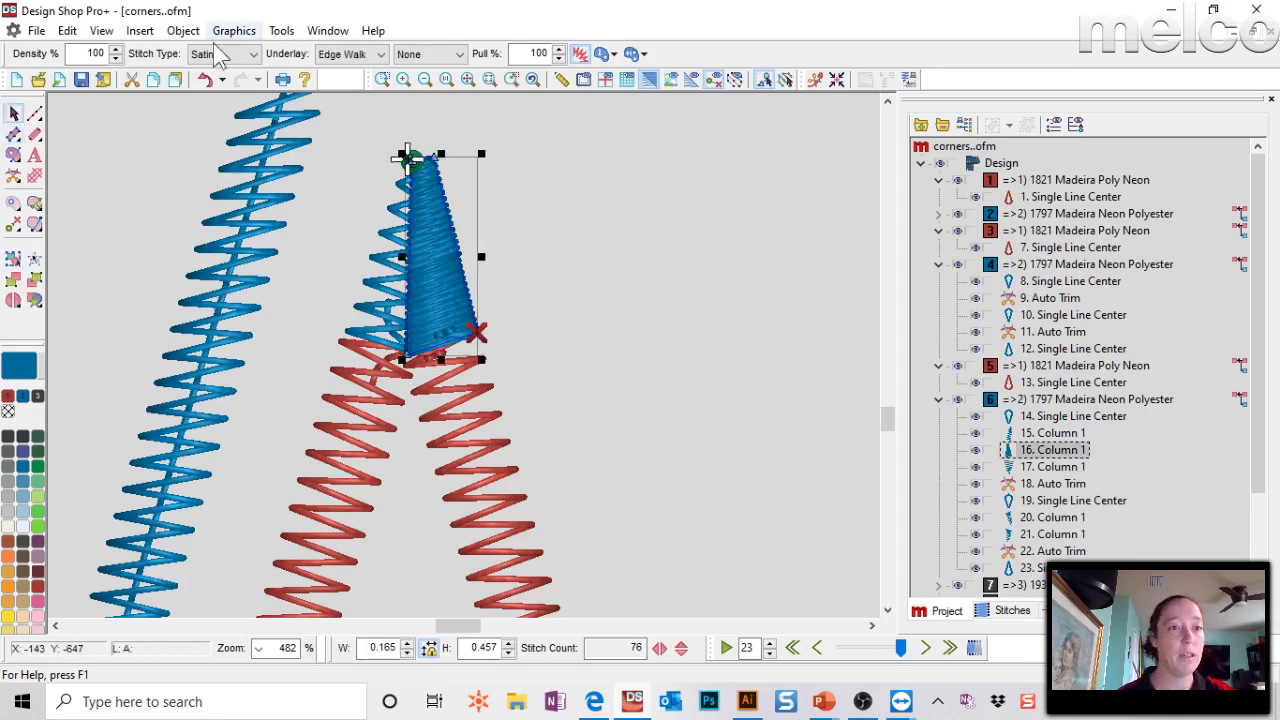
Change the new right-hand Column 1's stitch type to Tackle and deselect it.
left_click(222, 54)
left_click(207, 98)
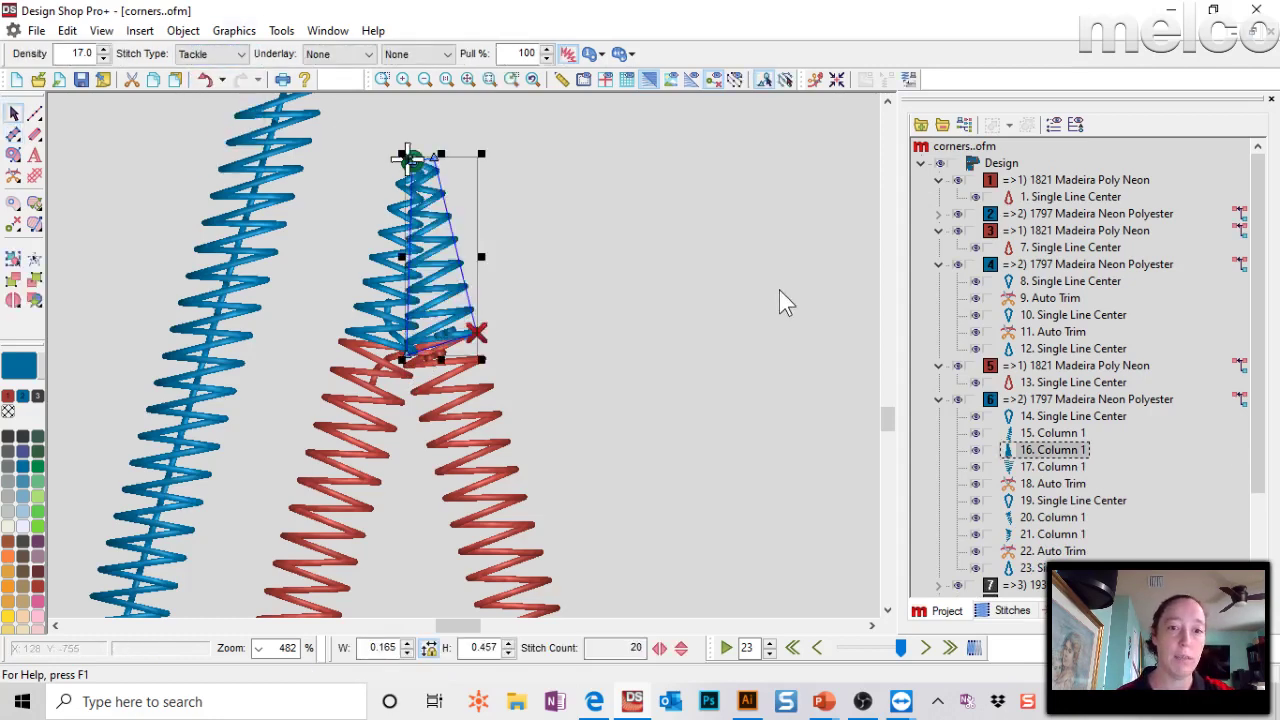
left_click(719, 301)
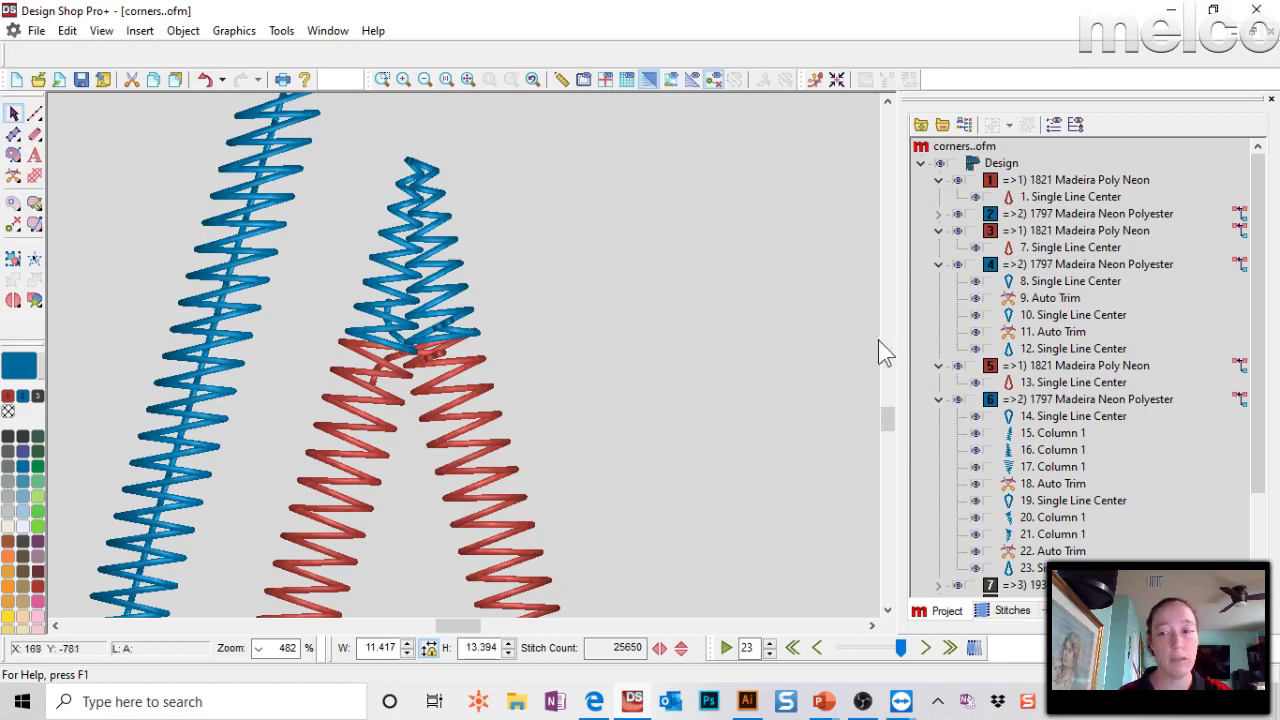
Move the last two Column 1 elements of the blue group ahead of the red outline and recolor them 1821 Madeira Poly Neon.
left_click(1047, 534)
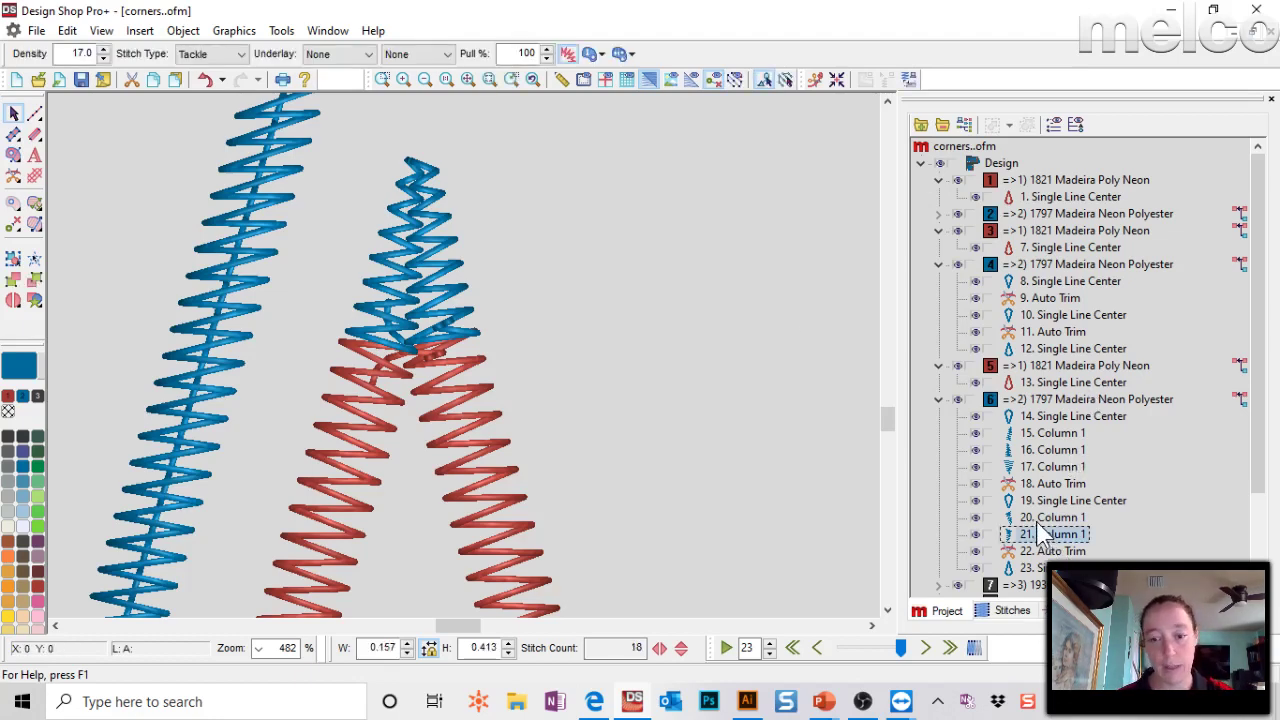
left_click(1050, 517, "shift")
left_click_drag(1038, 483, 1040, 425)
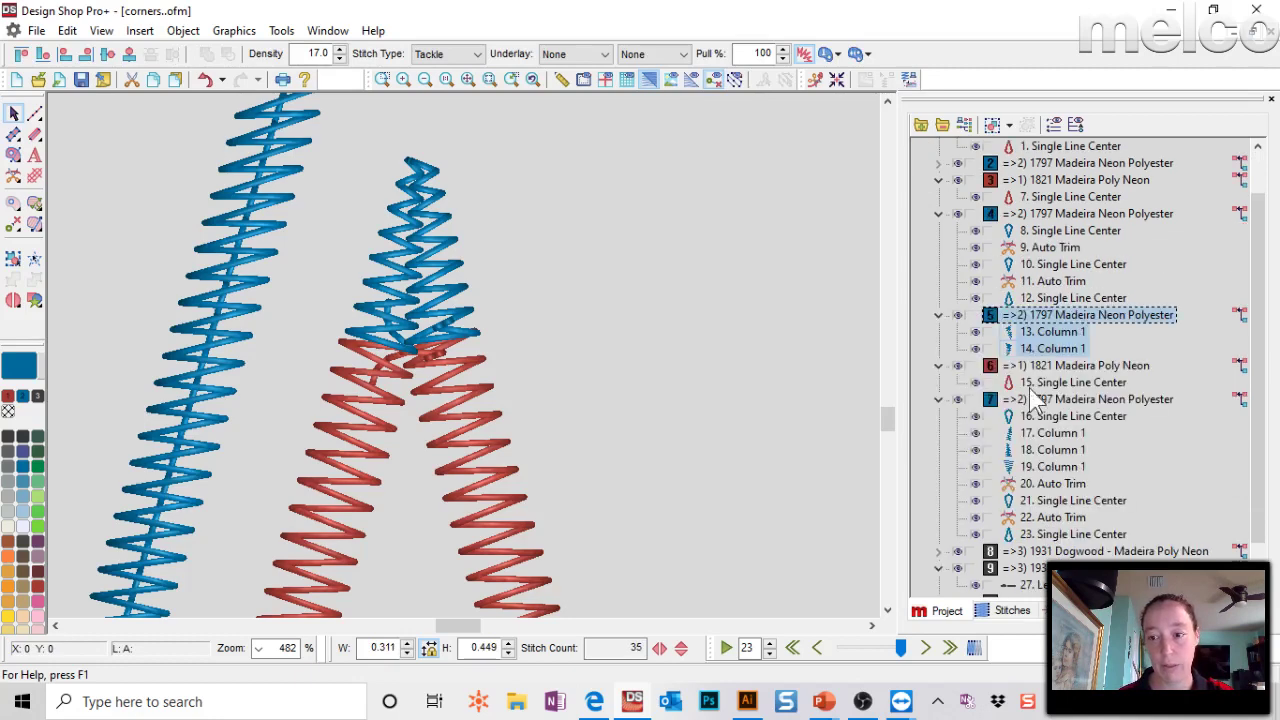
left_click(443, 463)
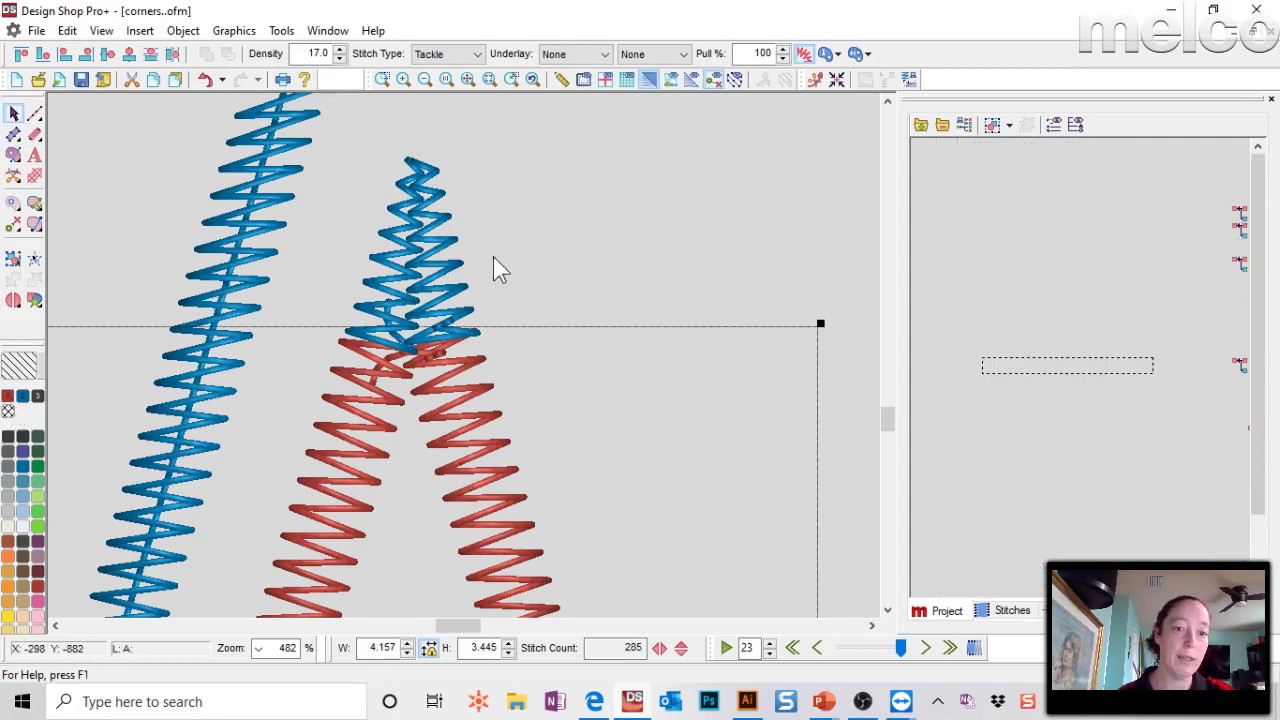
Recolor the two blue tip columns 1821 Madeira Poly Neon and place the red outline directly before them in the sewing order.
left_click(447, 233)
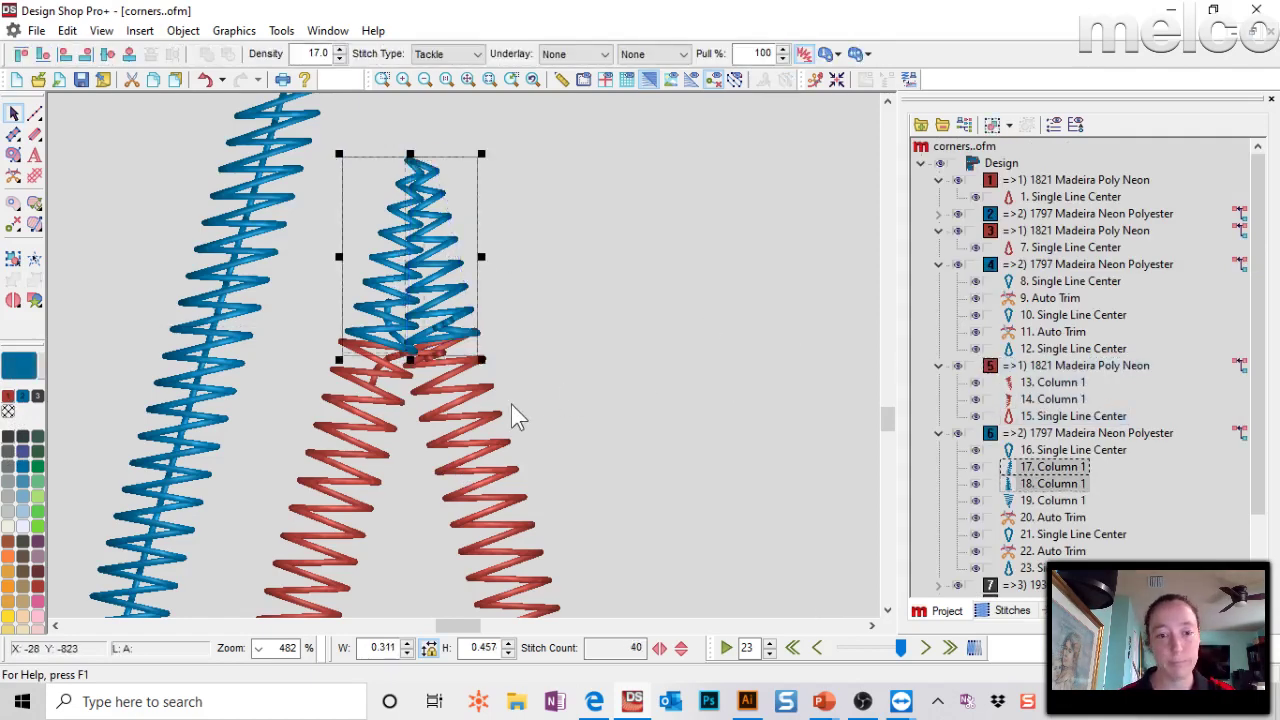
left_click(500, 443)
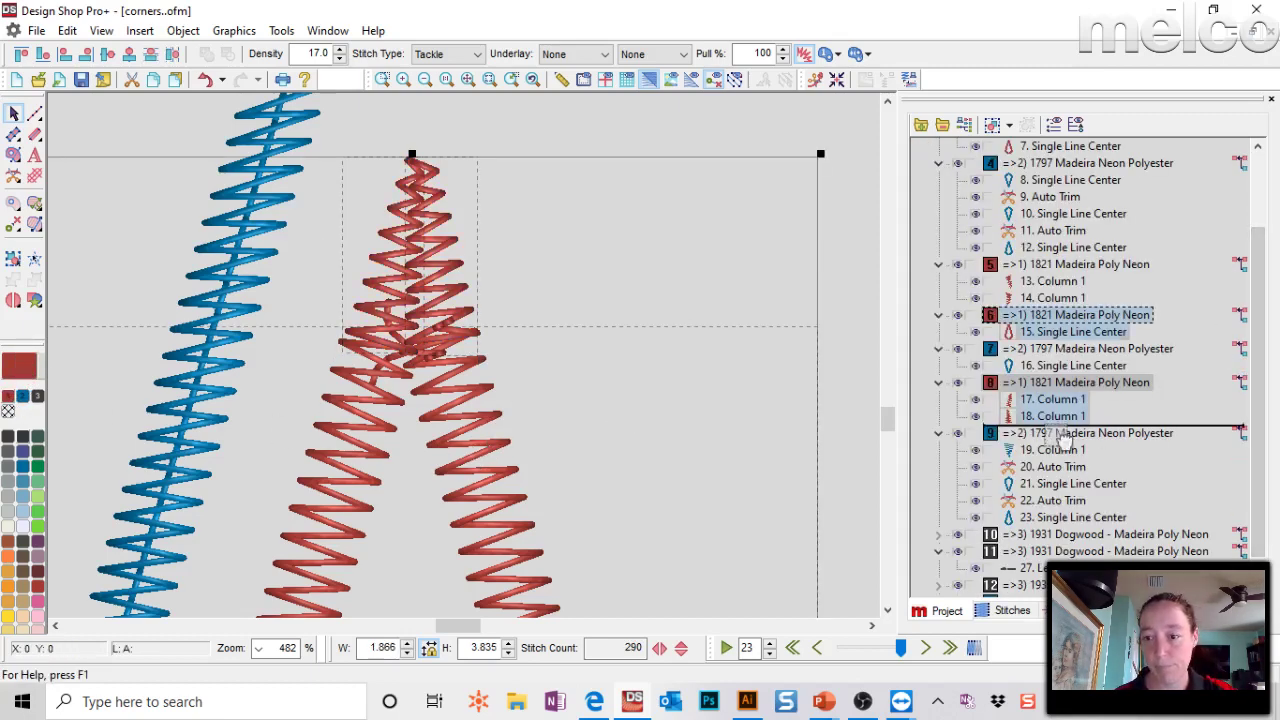
left_click_drag(1070, 420, 1047, 386)
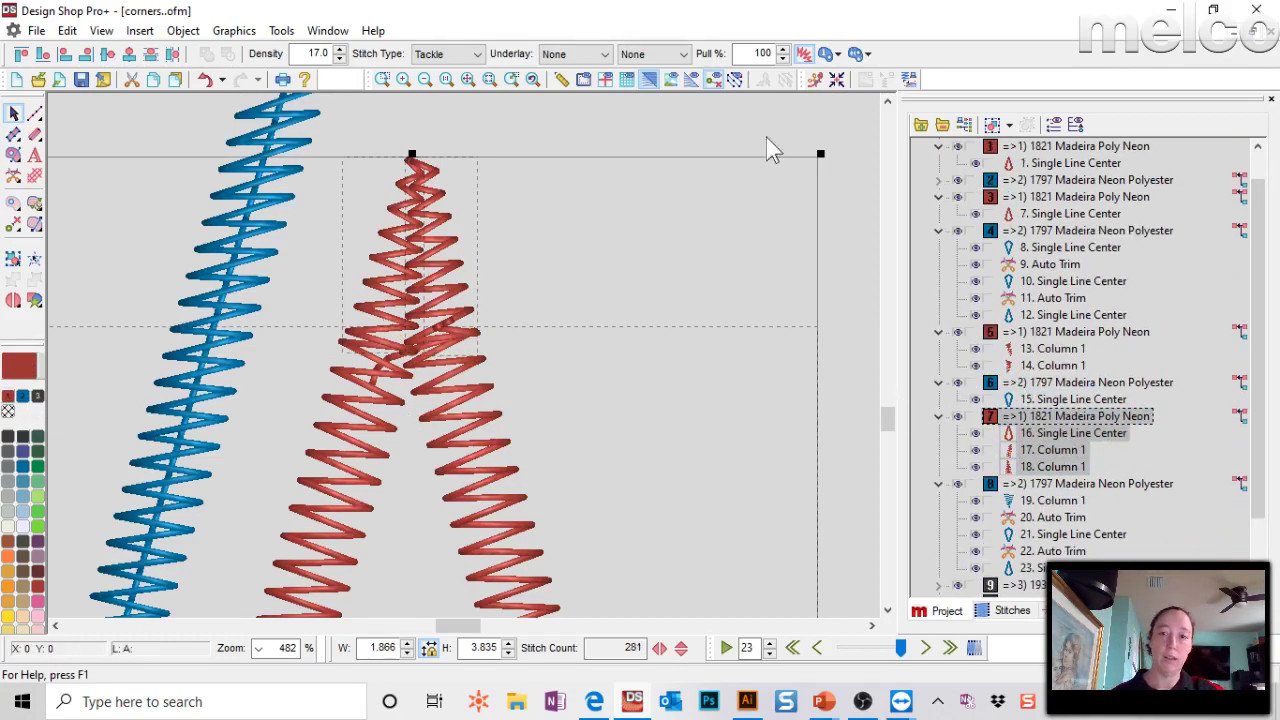
mouse_move(1075, 433)
left_mouse_down()
mouse_move(1170, 425)
mouse_move(1055, 430)
left_mouse_up()
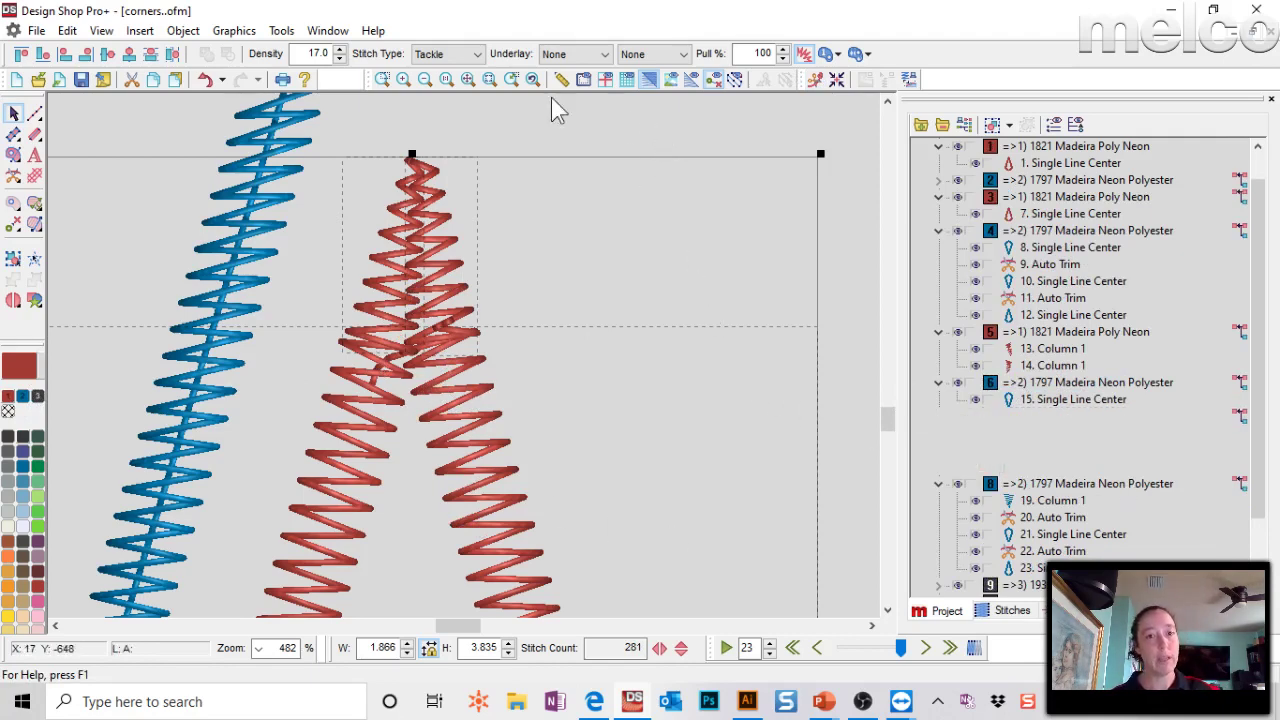
Examine the finished red tackle point up close and compare it with the whole design and the satin outline outside the box.
left_click(468, 79)
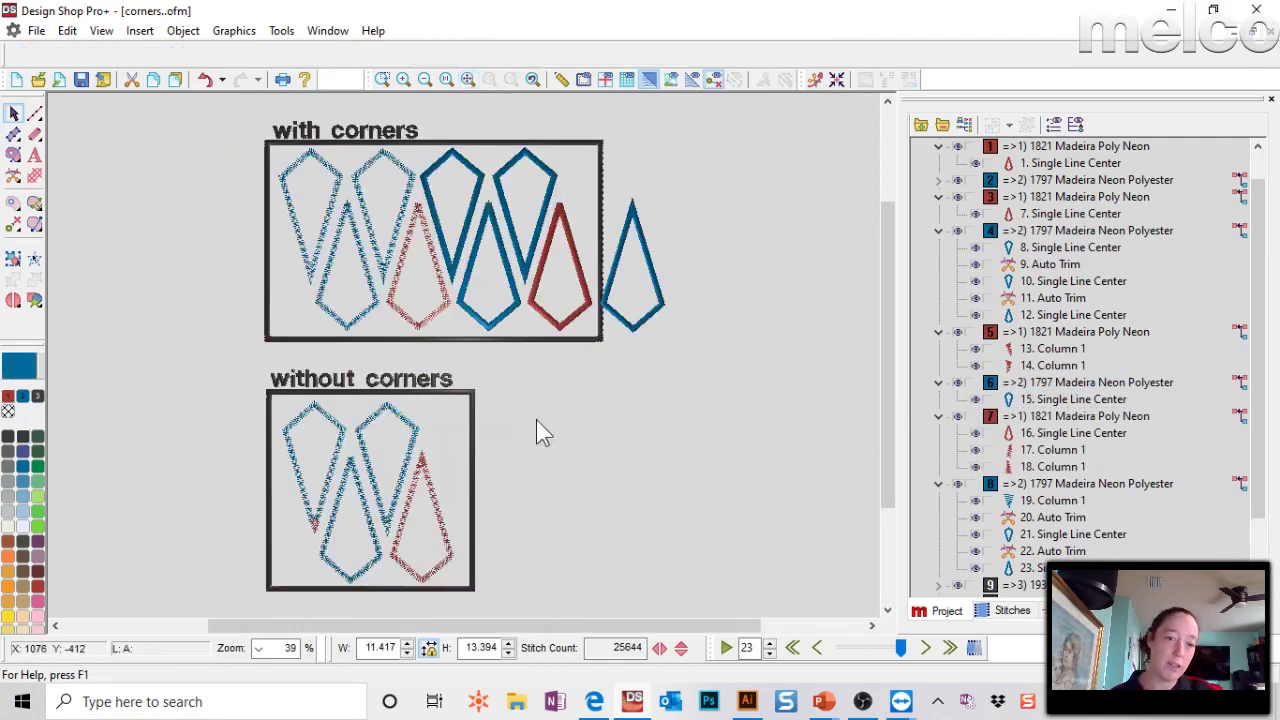
left_click(383, 79)
left_click_drag(394, 436, 455, 490)
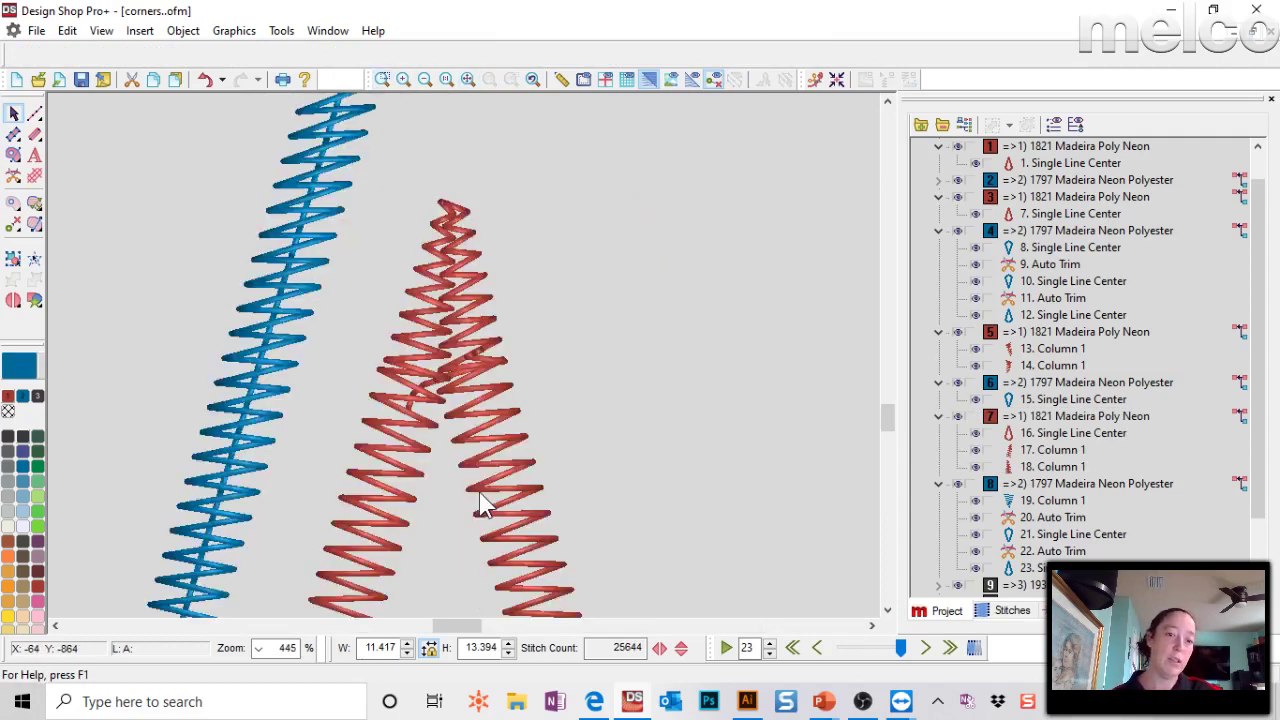
left_click(475, 76)
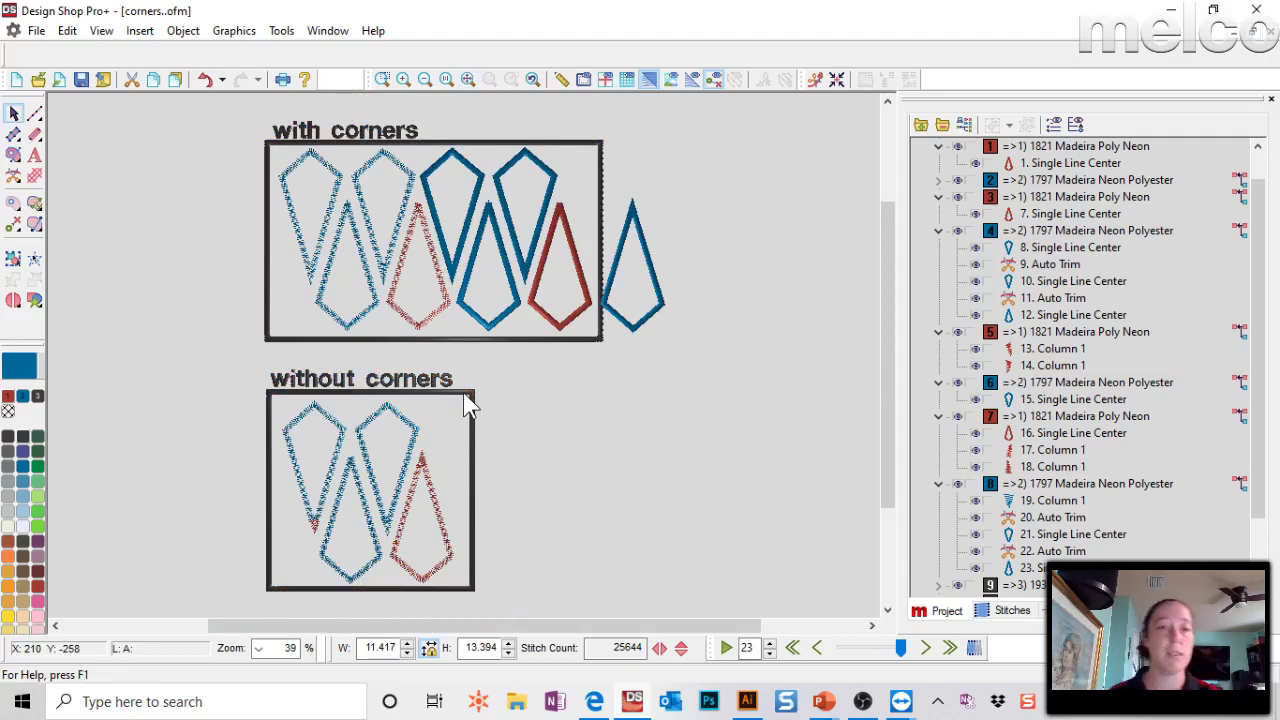
left_click(632, 210)
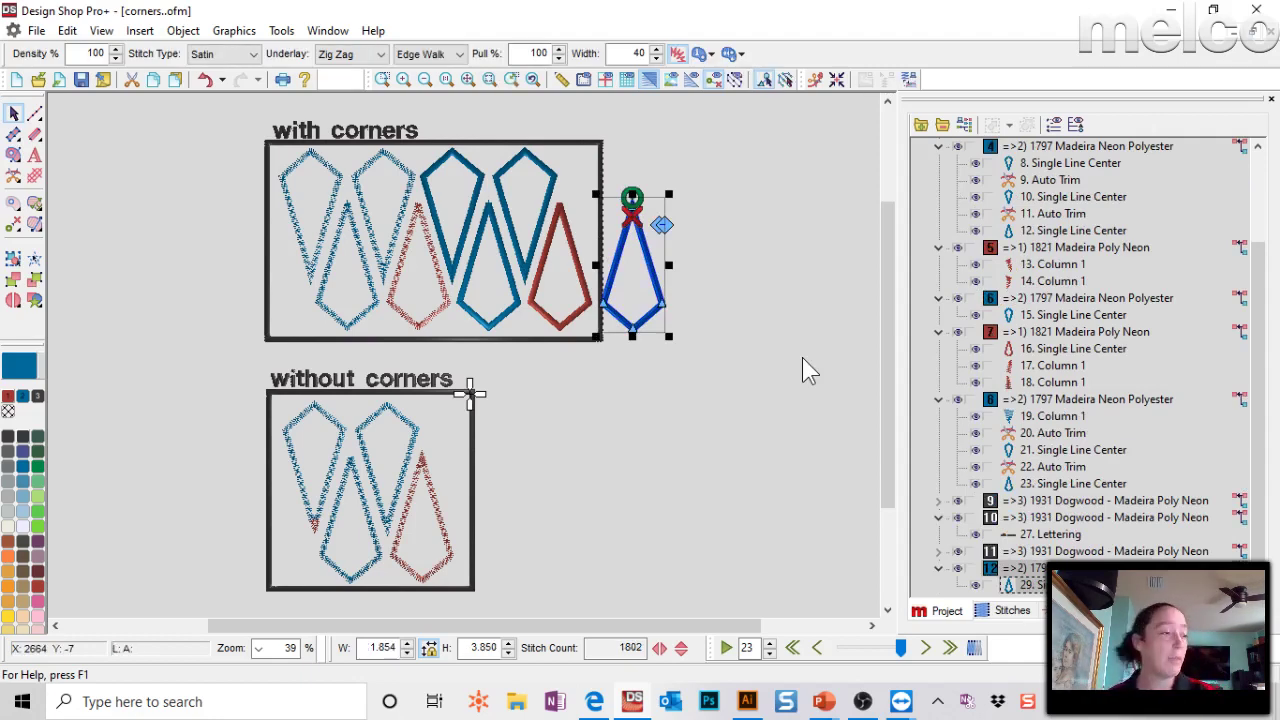
left_click(685, 455)
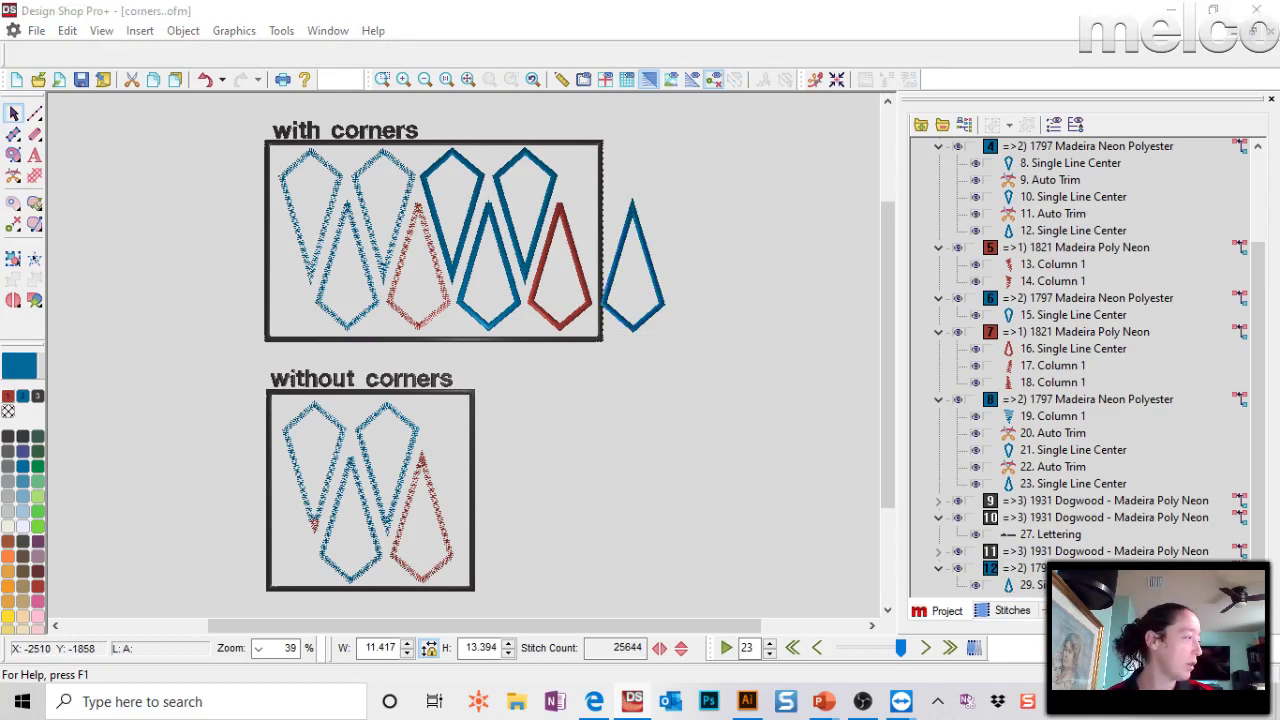
Switch to the PowerPoint slide show and advance to the question about tie-ins and tie-outs with small lettering.
key("alt+Tab")
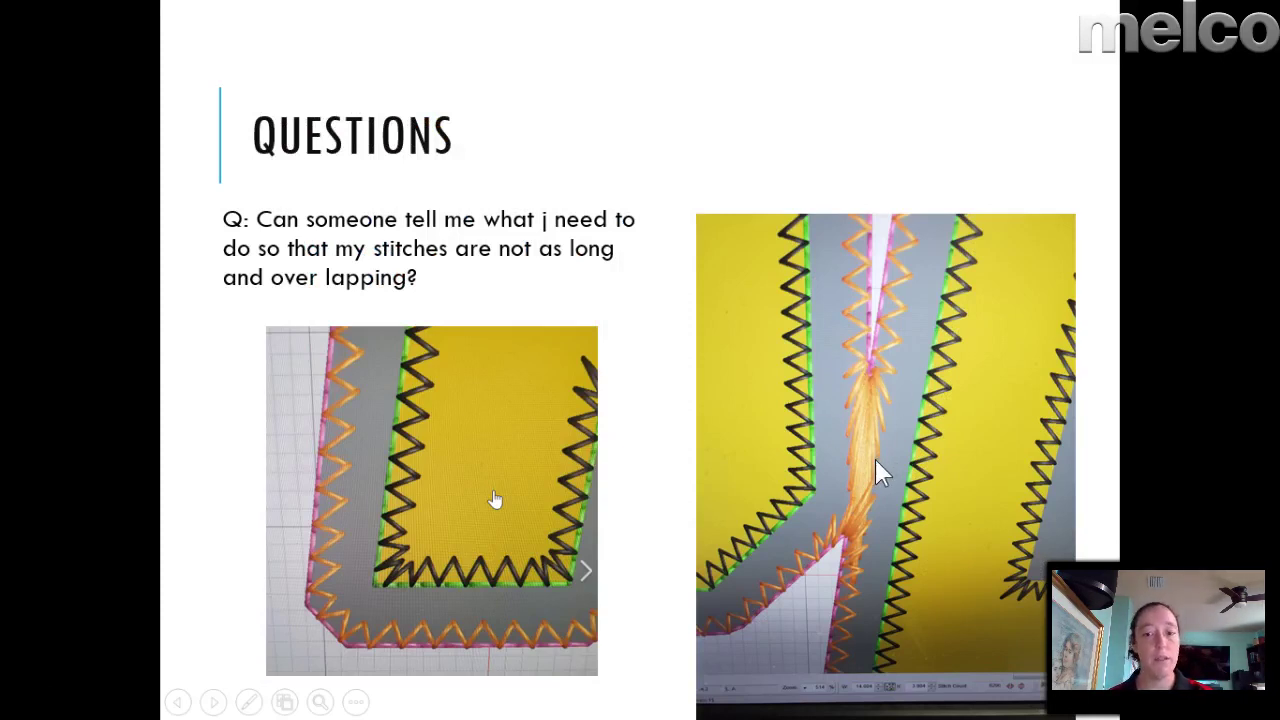
left_click(824, 440)
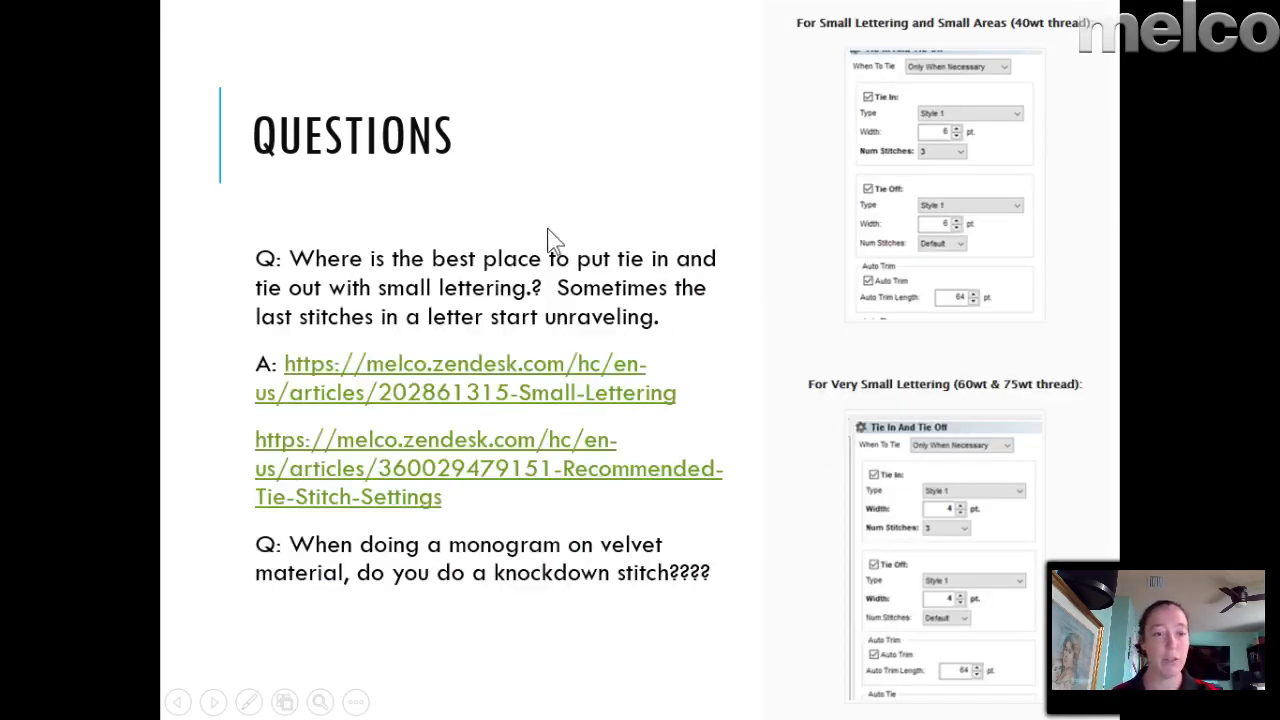
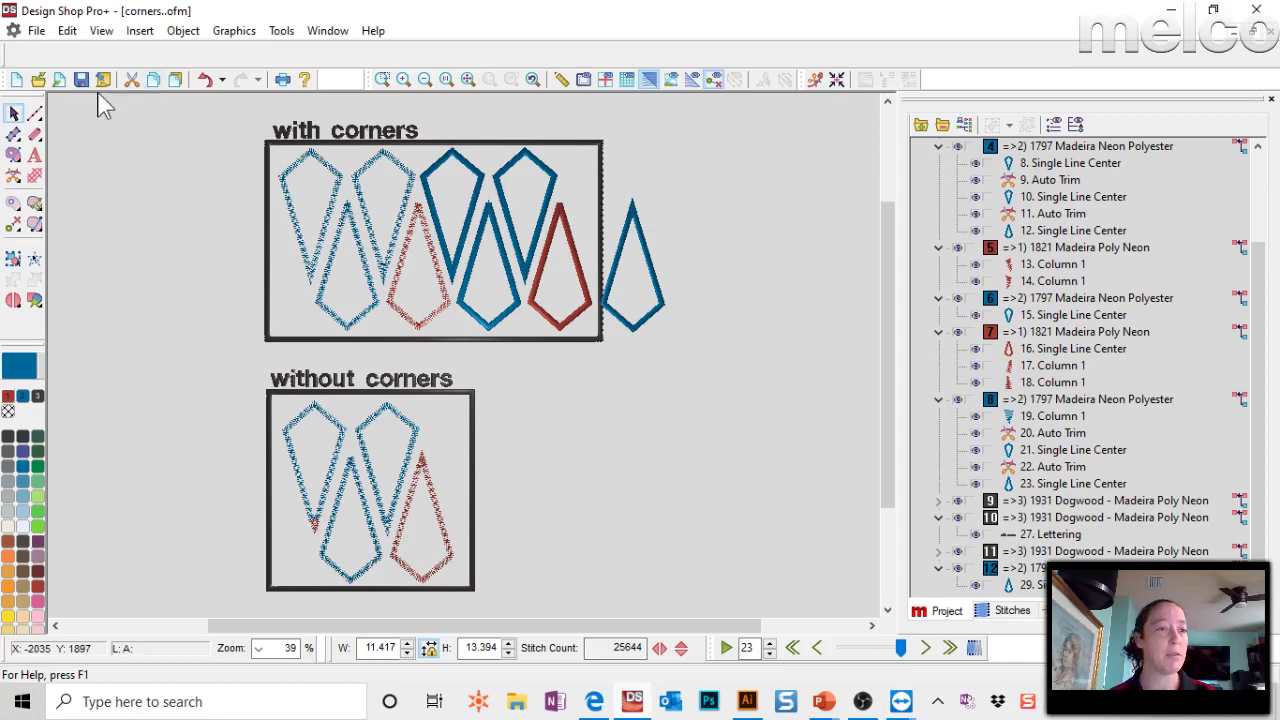
Create a new blank project and review the selectable hoops in the Hoop Manager, closing it without changes.
left_click(16, 79)
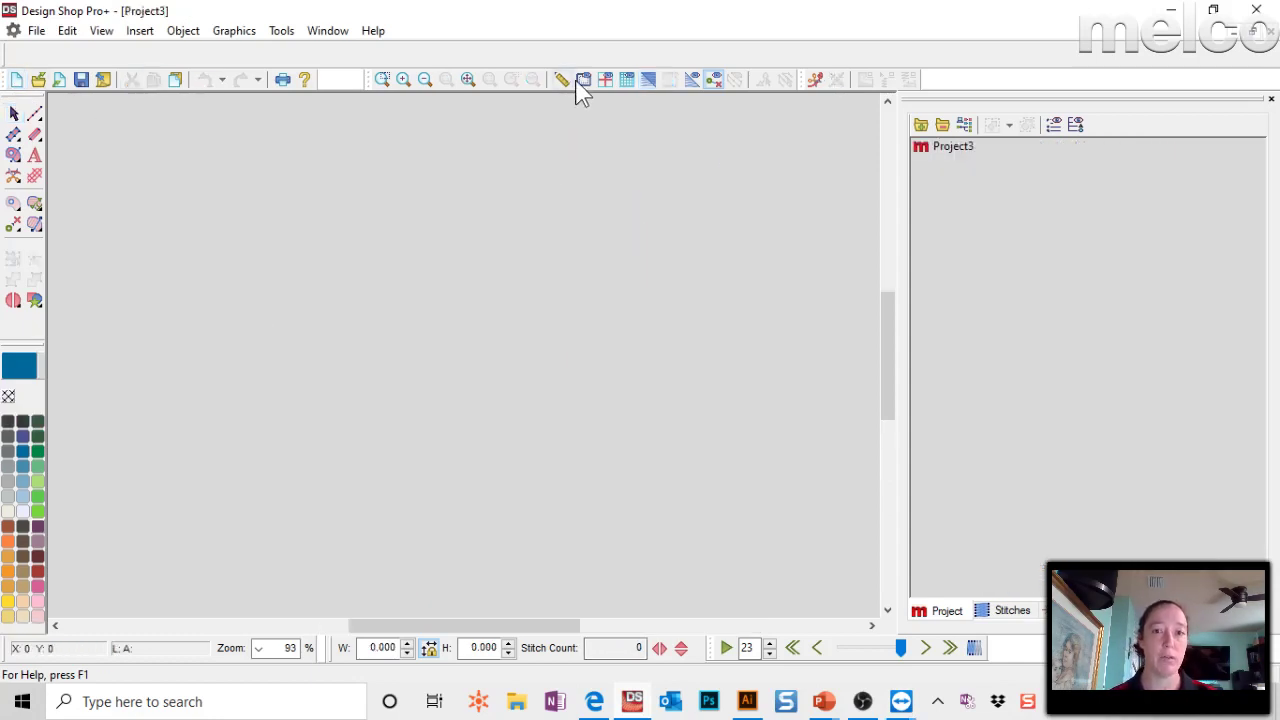
left_click(584, 81)
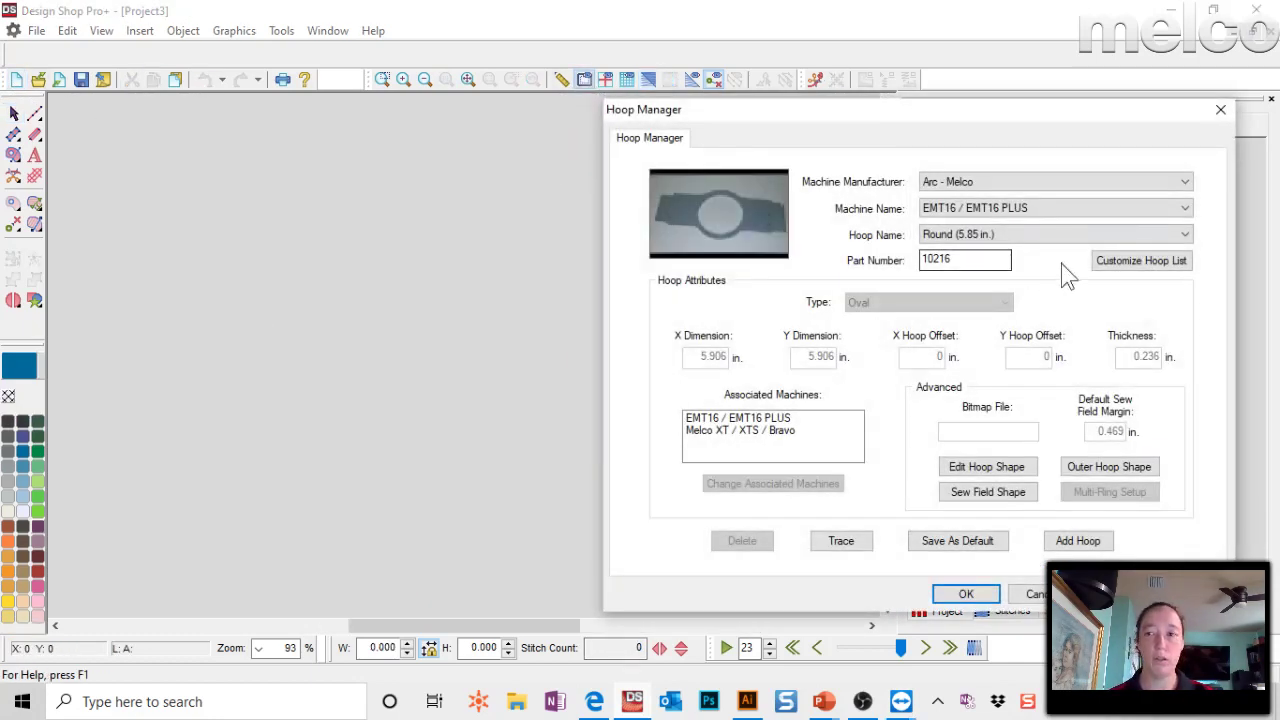
left_click(1145, 262)
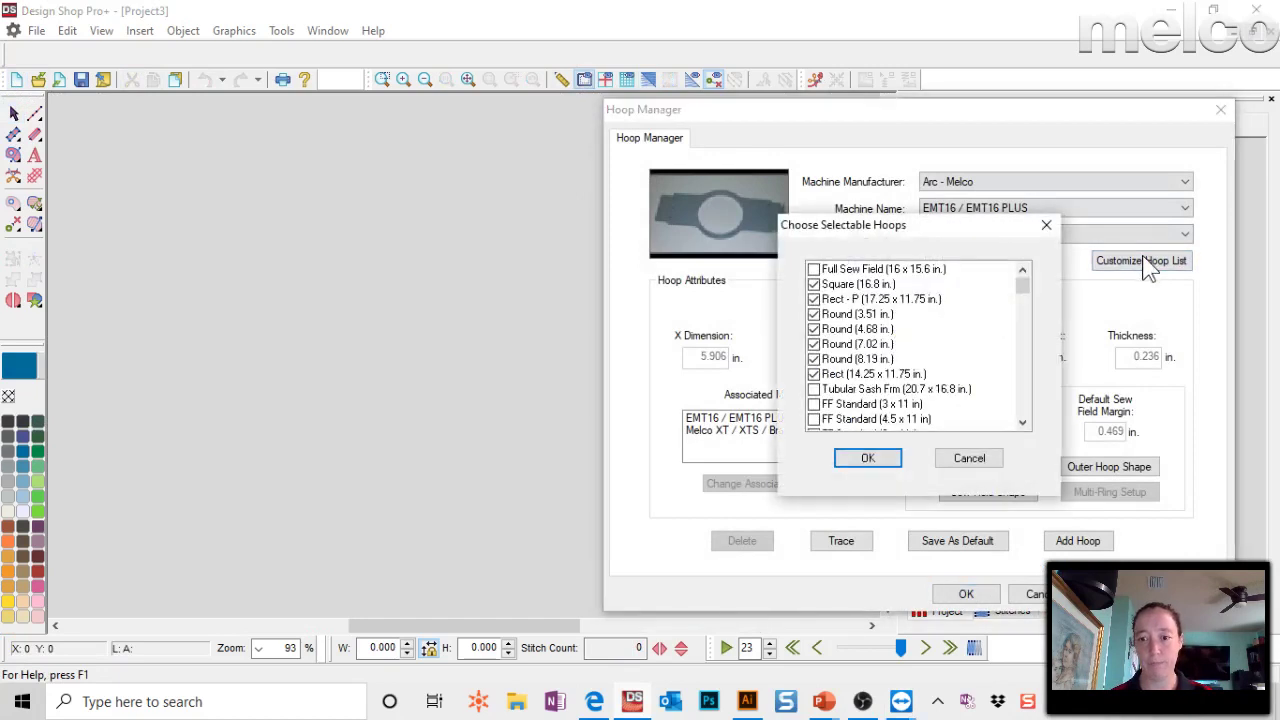
left_click(982, 461)
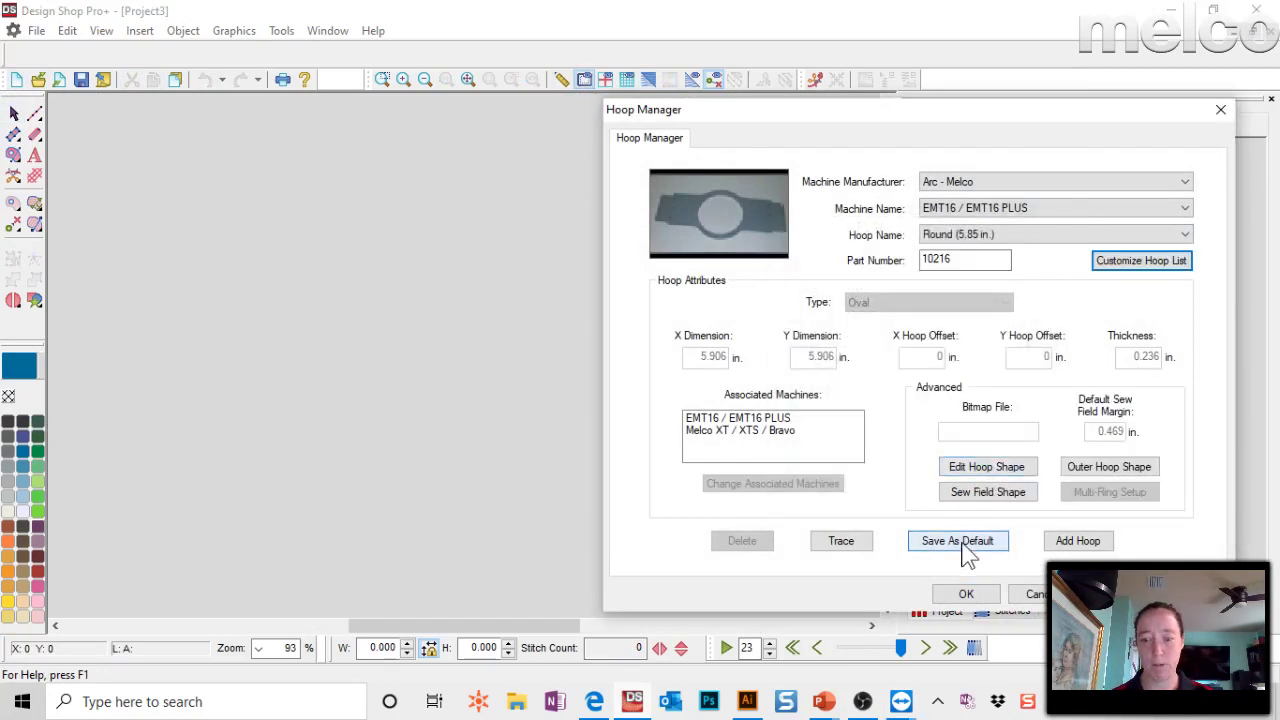
left_click_drag(1146, 112, 846, 49)
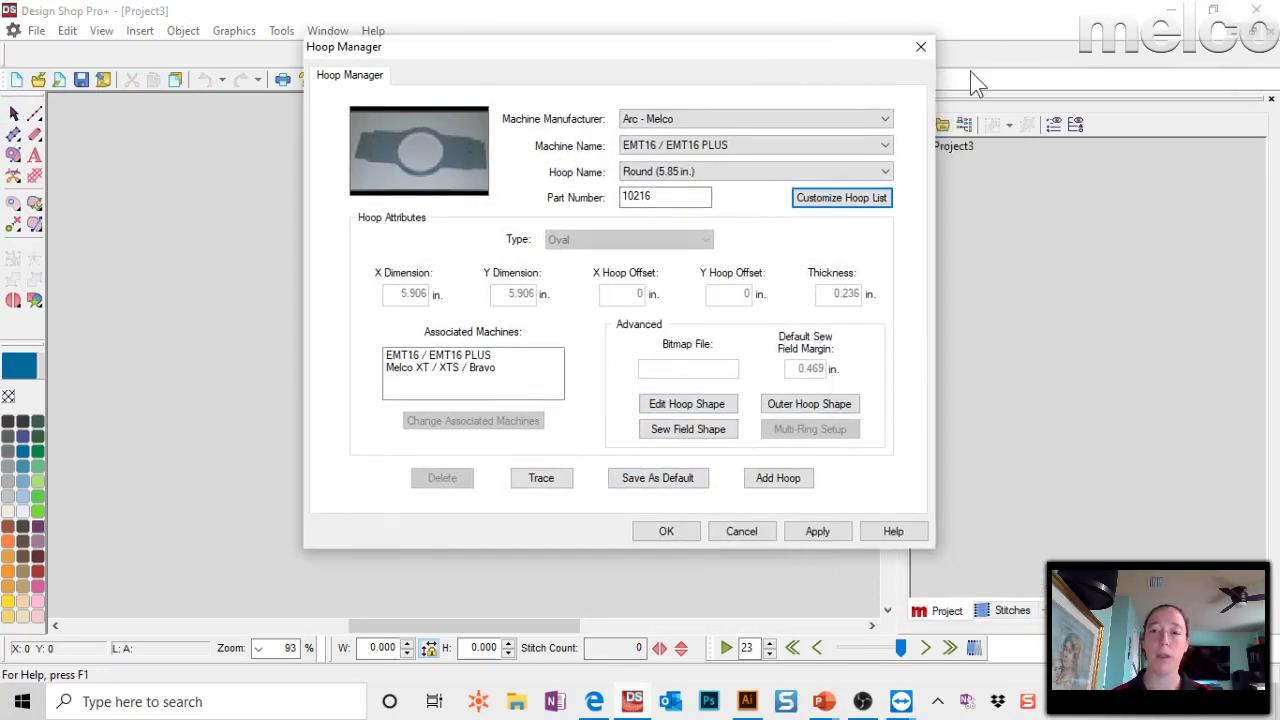
left_click(918, 48)
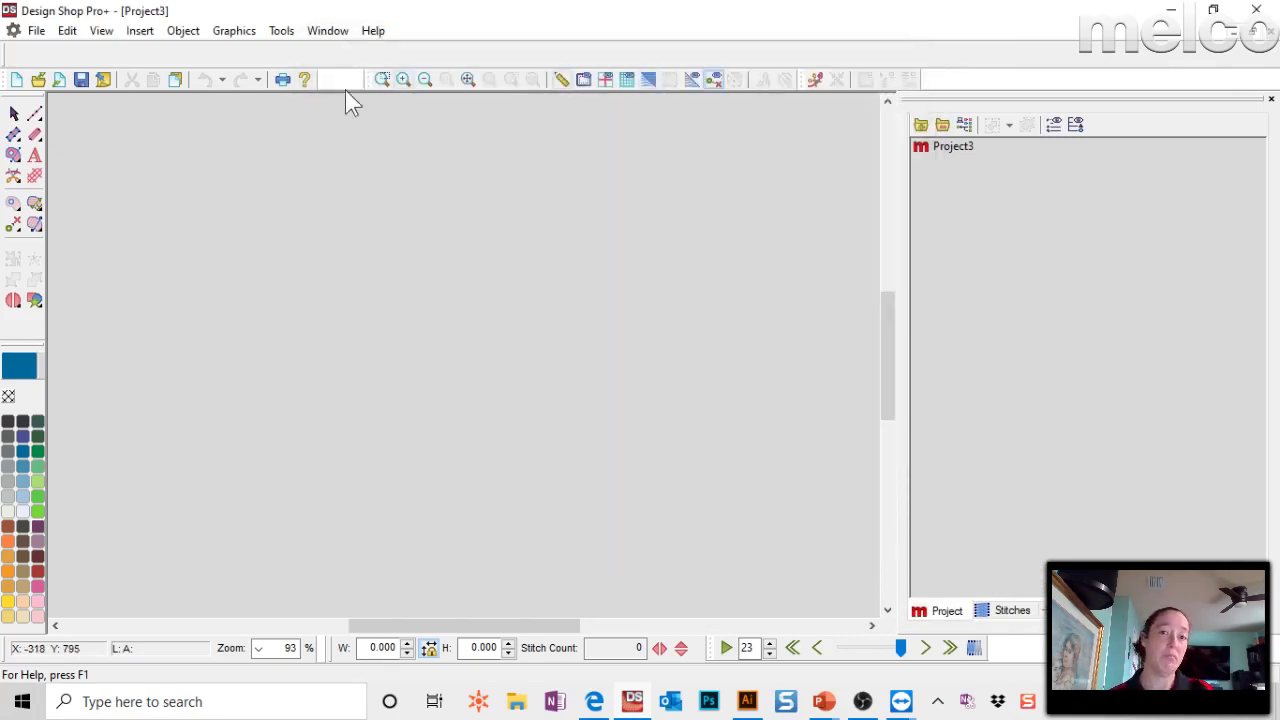
Display the currently selected hoop in the new project and open its settings in the Hoop Manager.
left_click(586, 82)
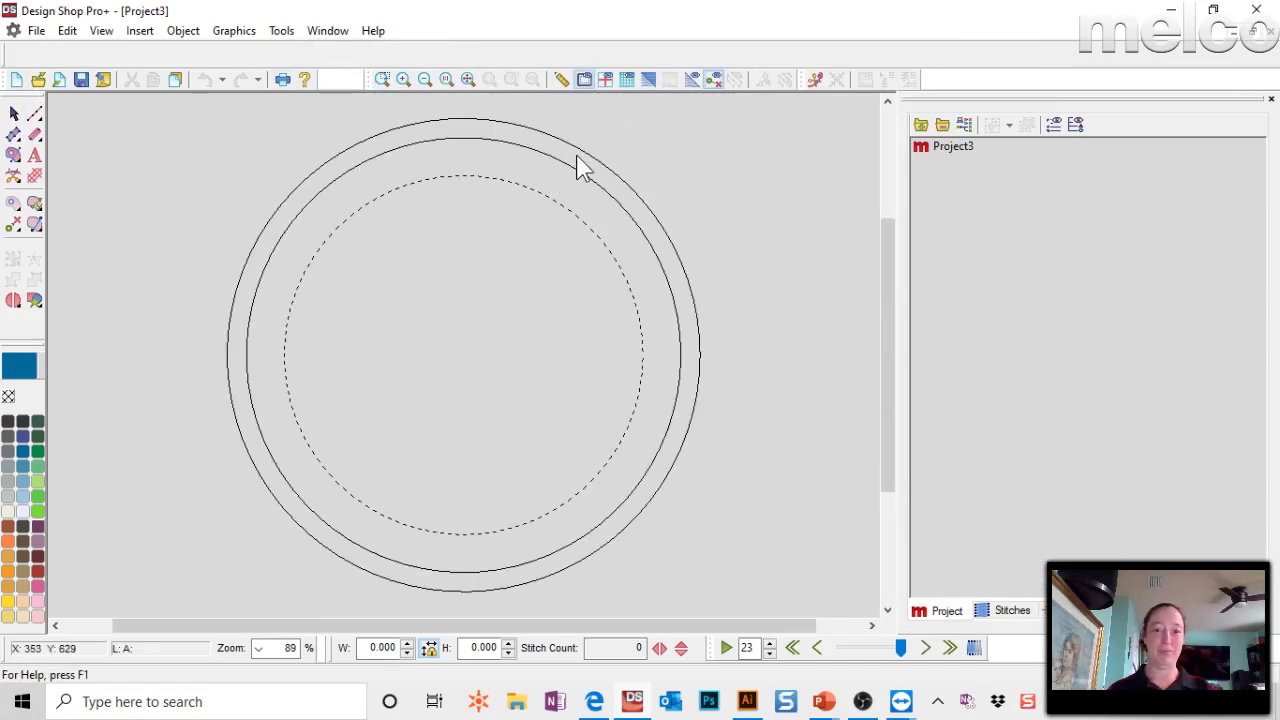
double_click(586, 81)
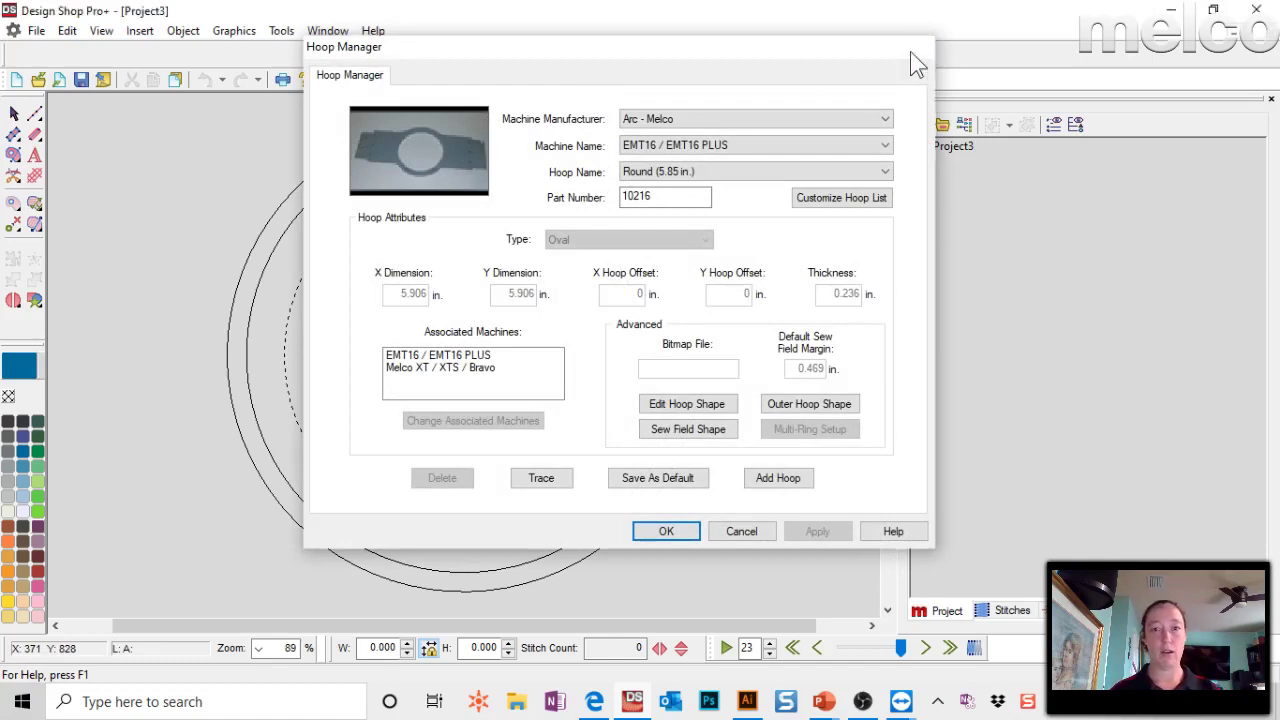
left_click(912, 50)
double_click(586, 80)
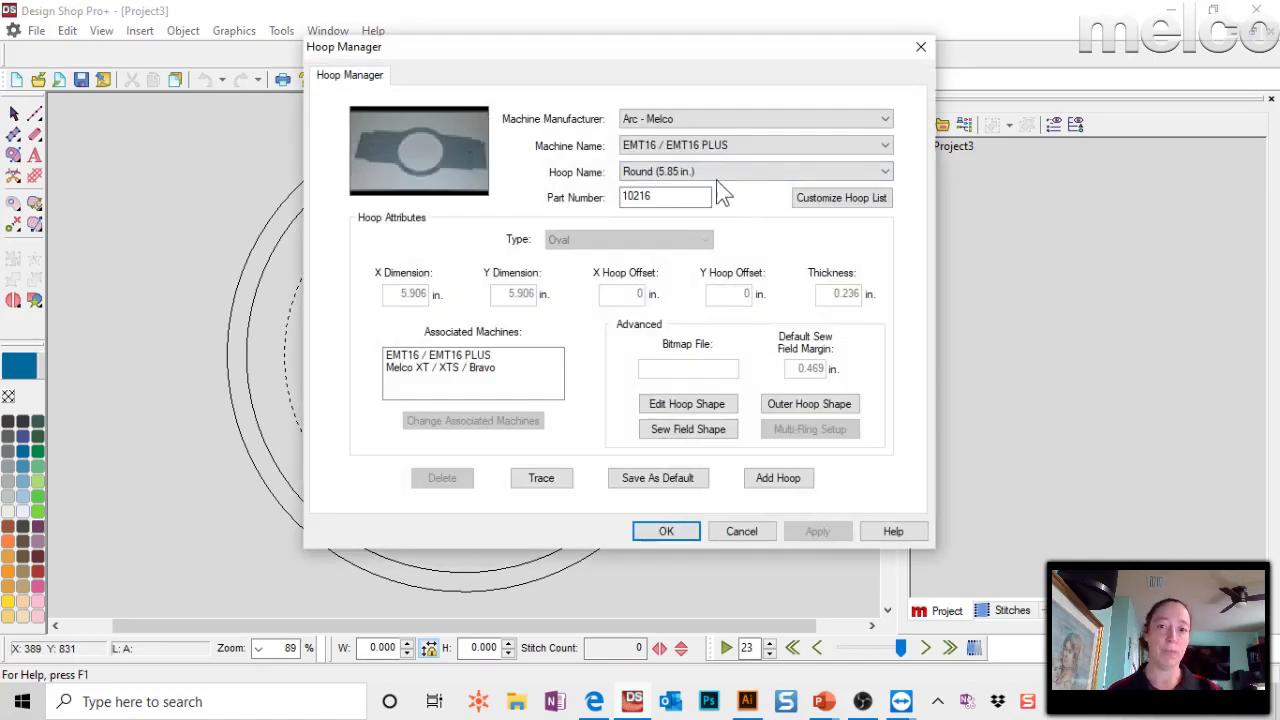
Choose the Rect - P (17.25 x 11.75 in.) hoop for the EMT16 / EMT16 PLUS, save it as the default, and apply it.
left_click(672, 176)
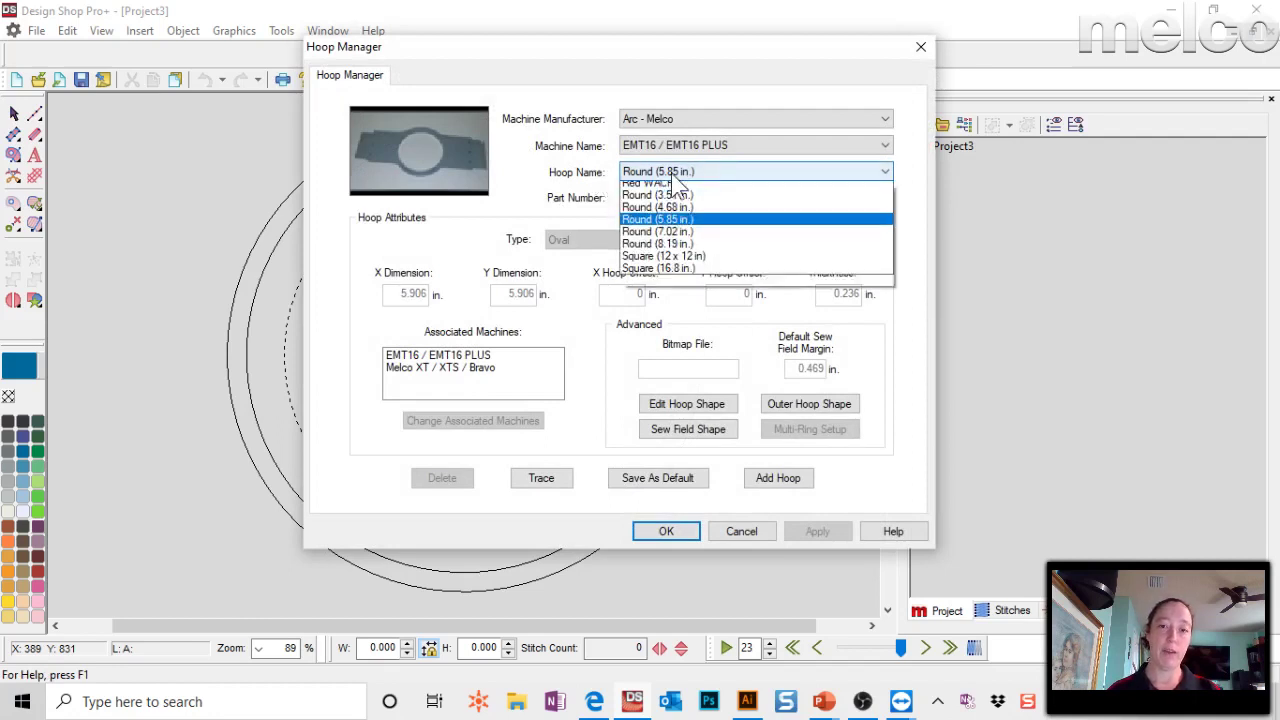
left_click(686, 290)
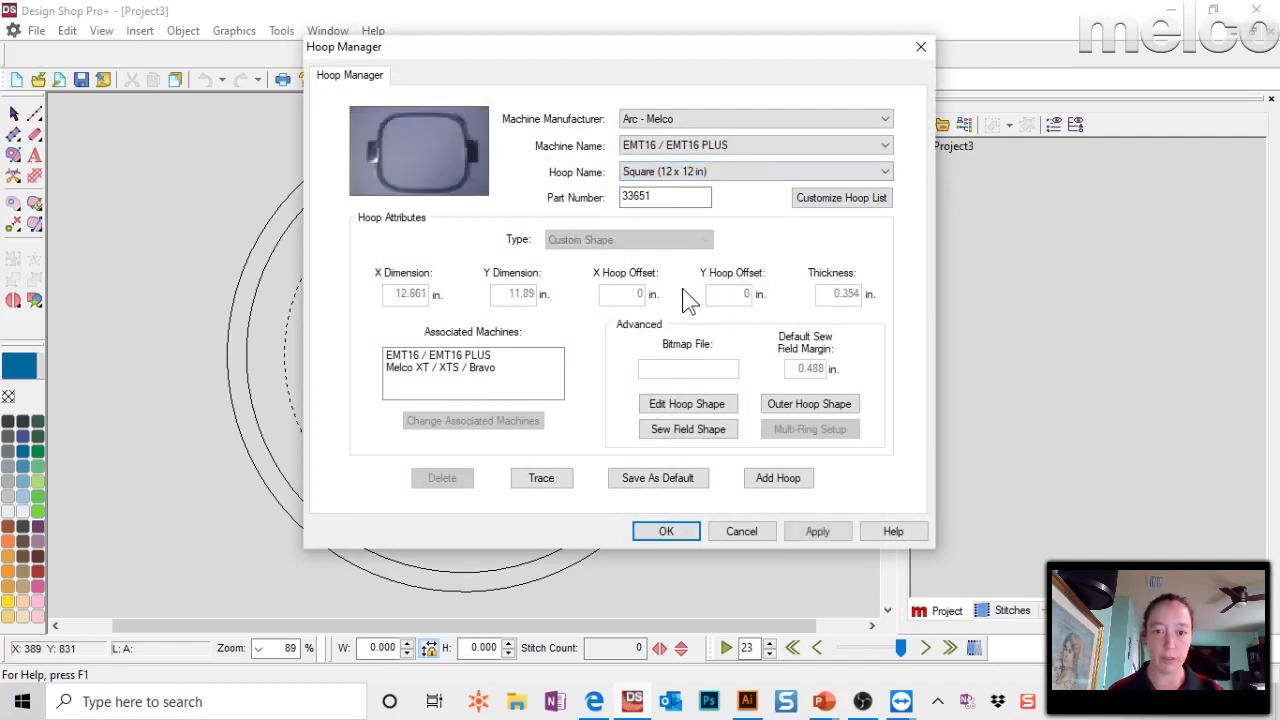
left_click(676, 173)
scroll(690, 212, "up", 3)
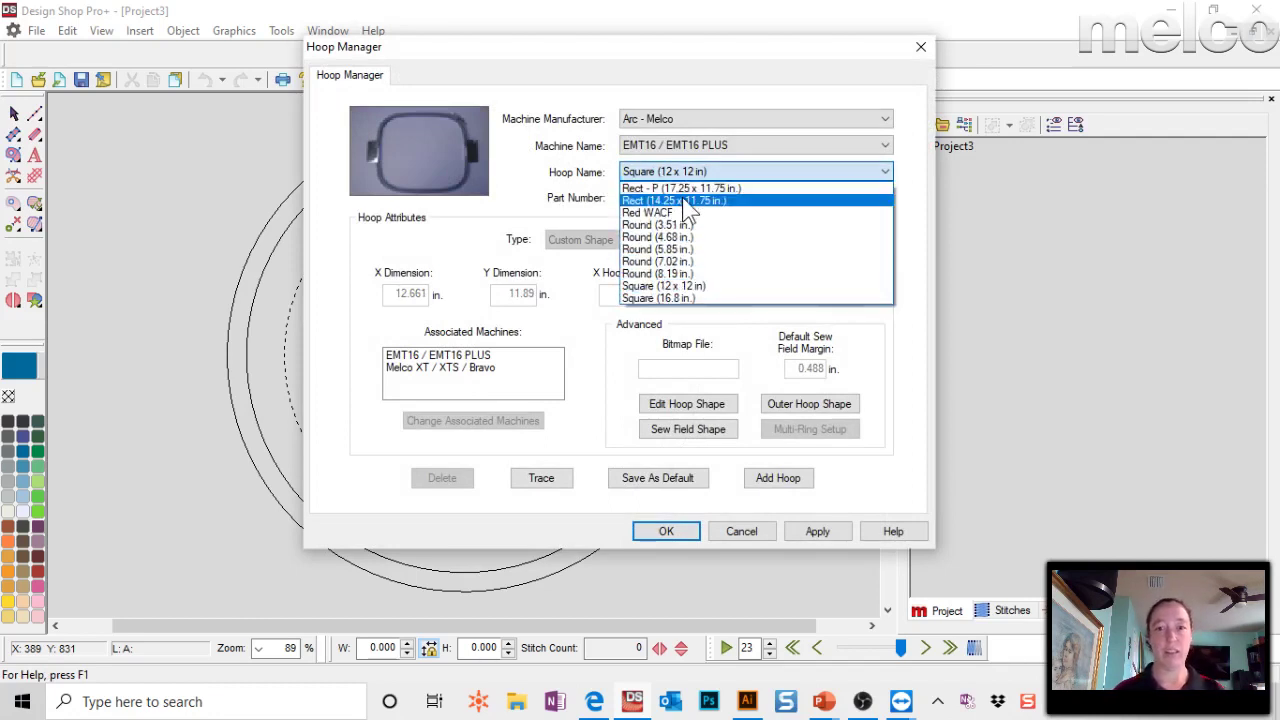
left_click(680, 186)
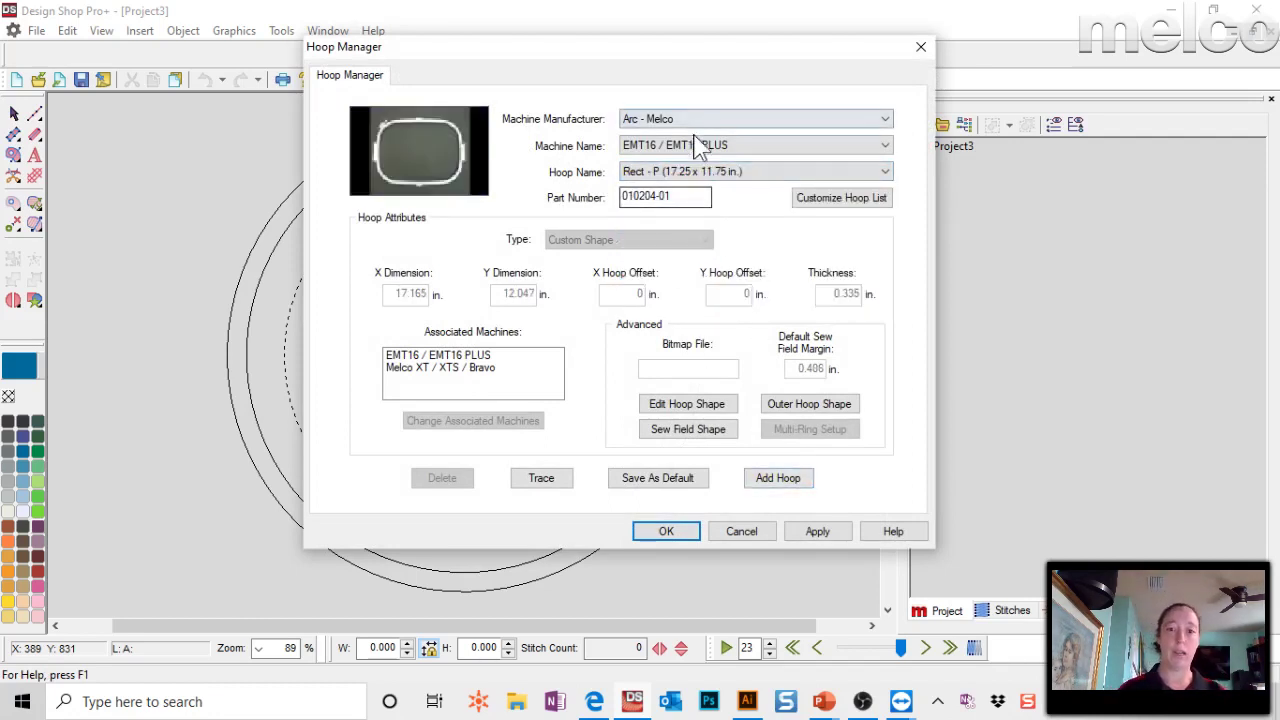
left_click(680, 484)
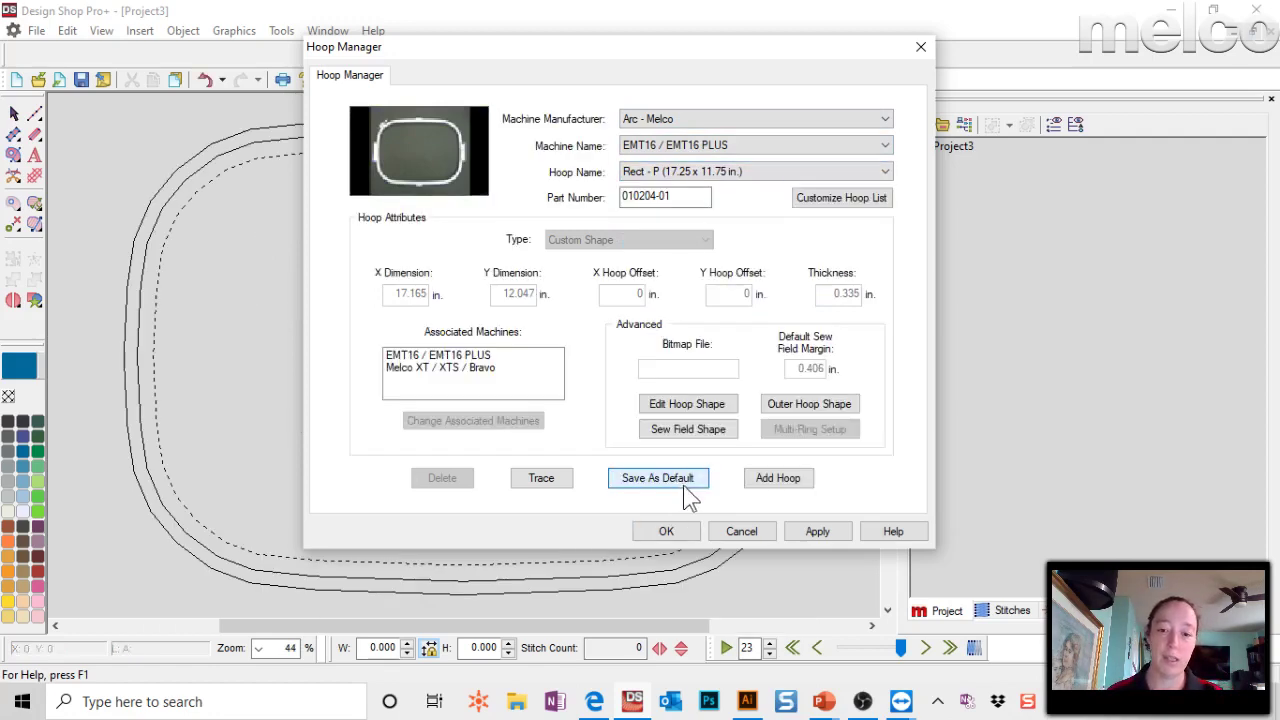
left_click(829, 536)
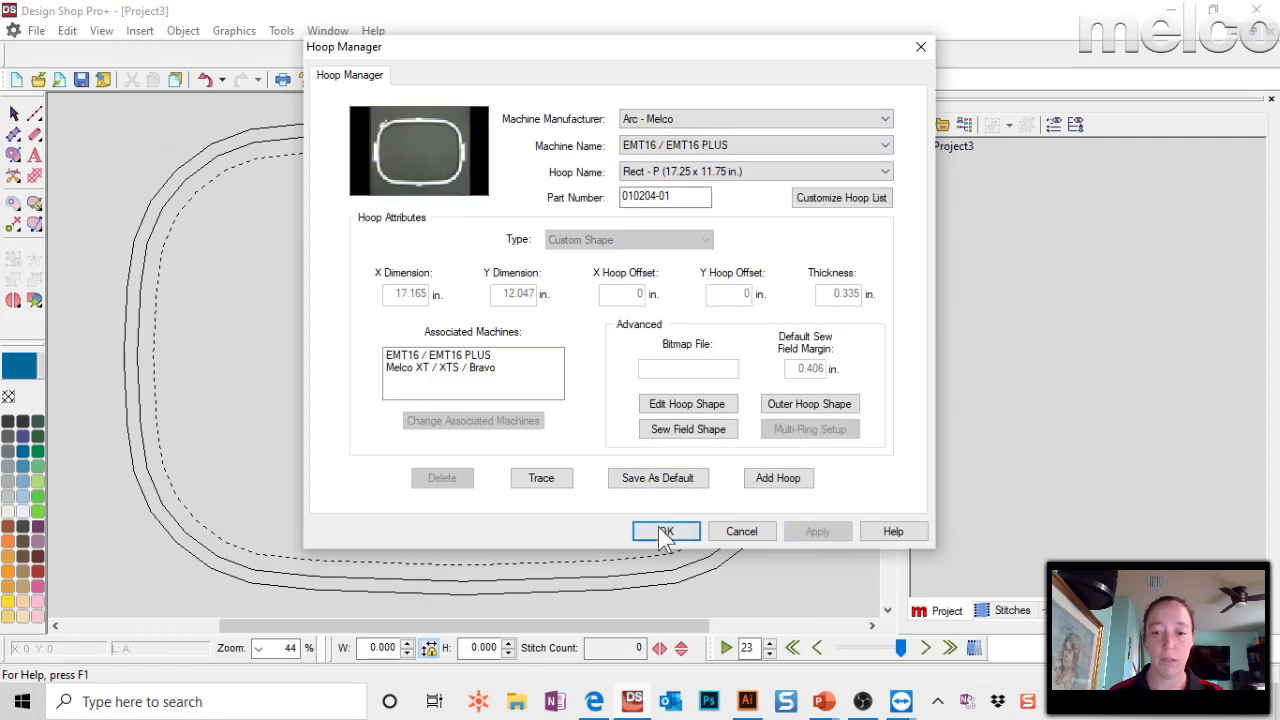
left_click(665, 533)
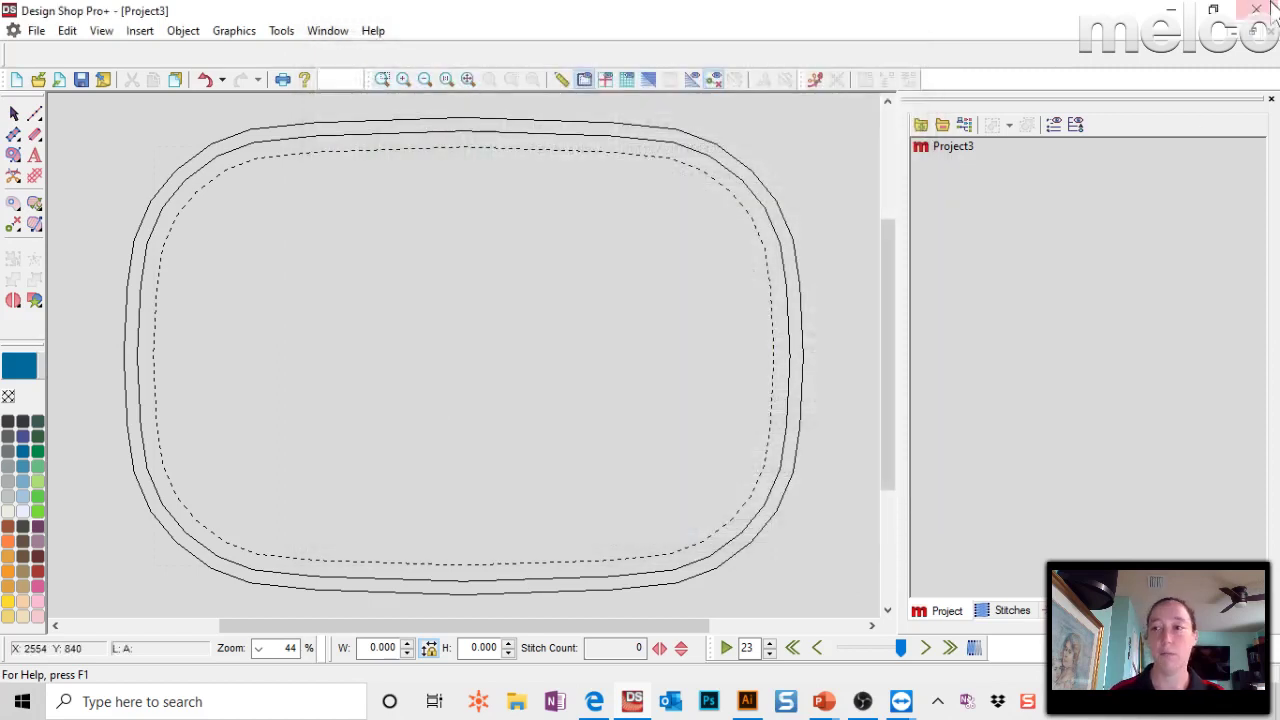
Exit Design Shop without saving any of the open projects and restart it.
left_click(1268, 9)
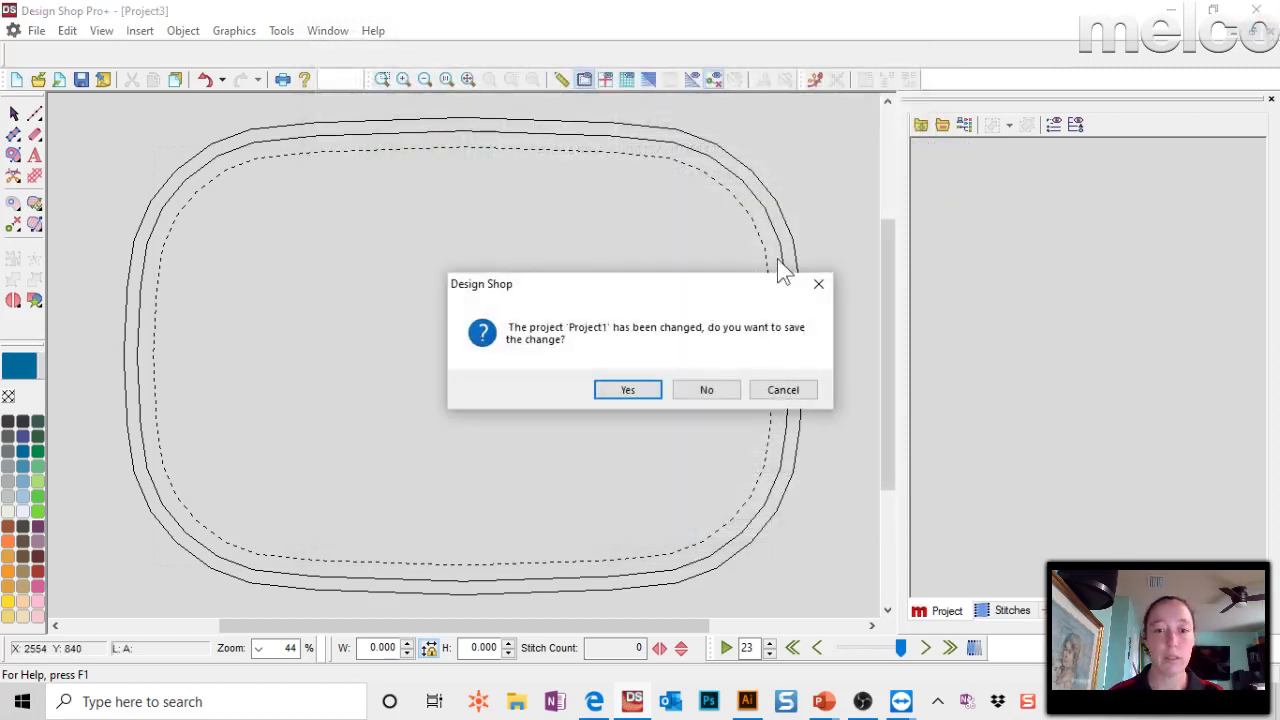
left_click(706, 389)
left_click(704, 392)
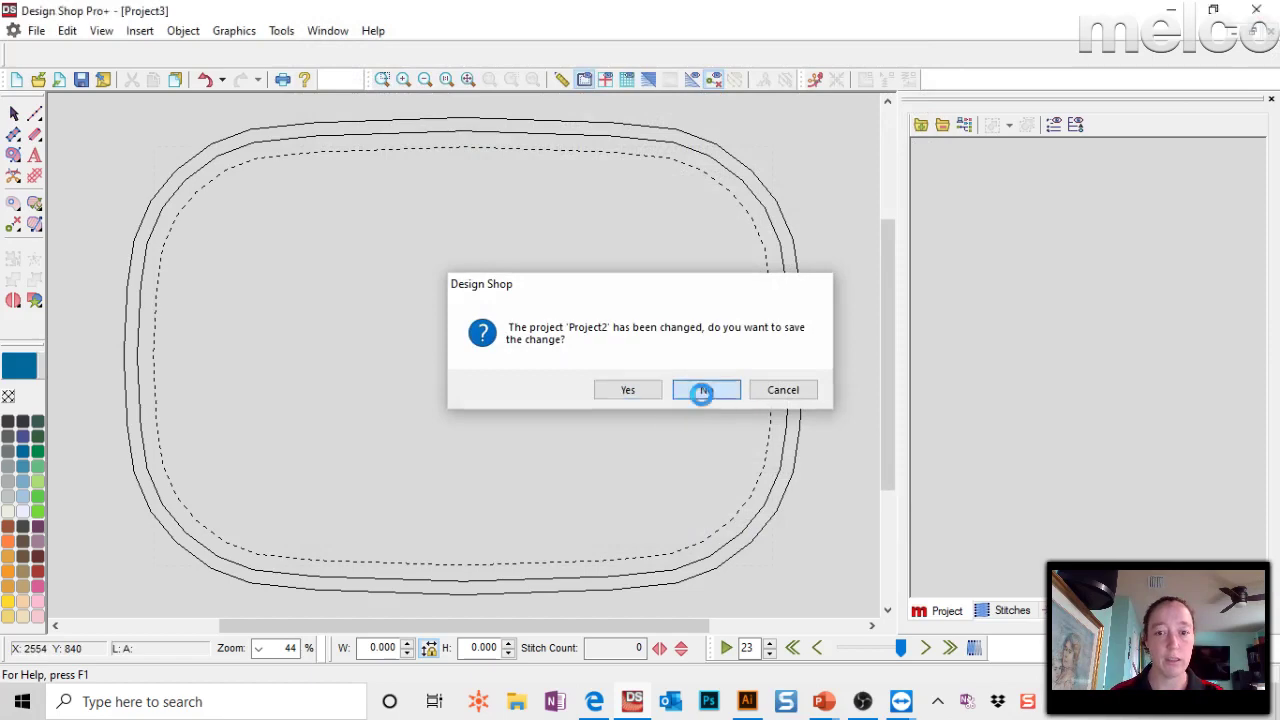
left_click(702, 392)
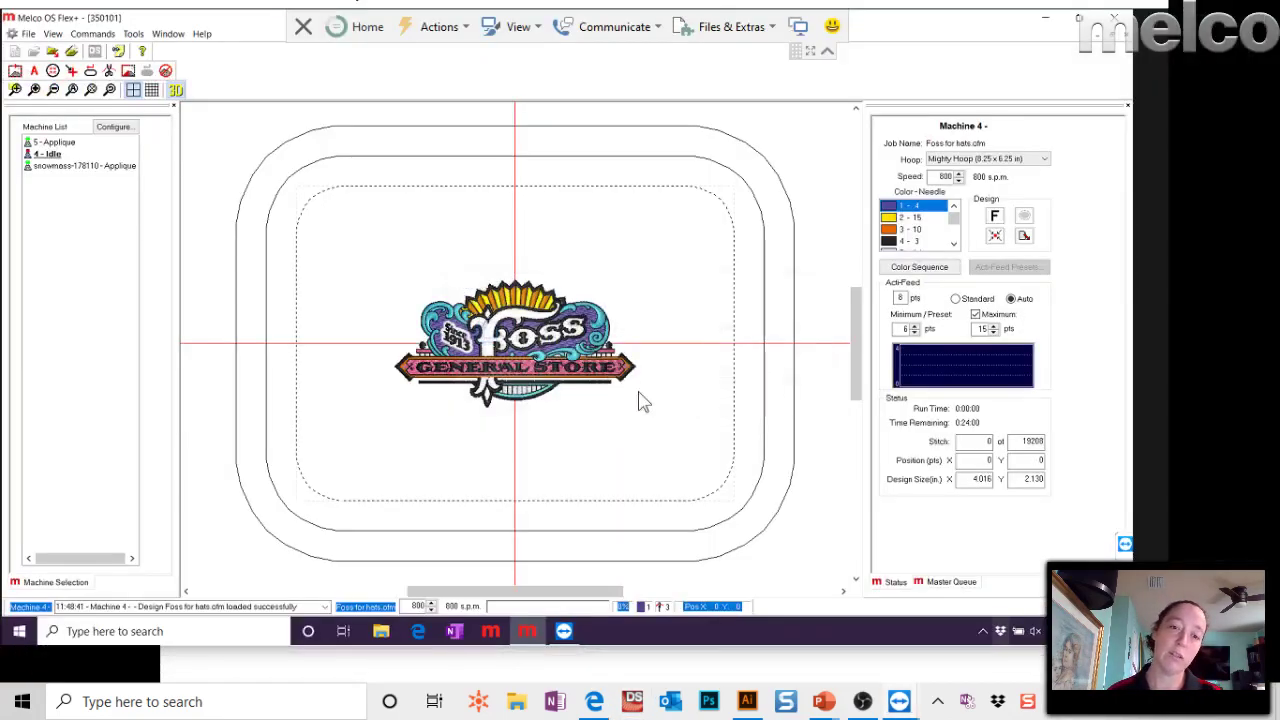
left_click(630, 700)
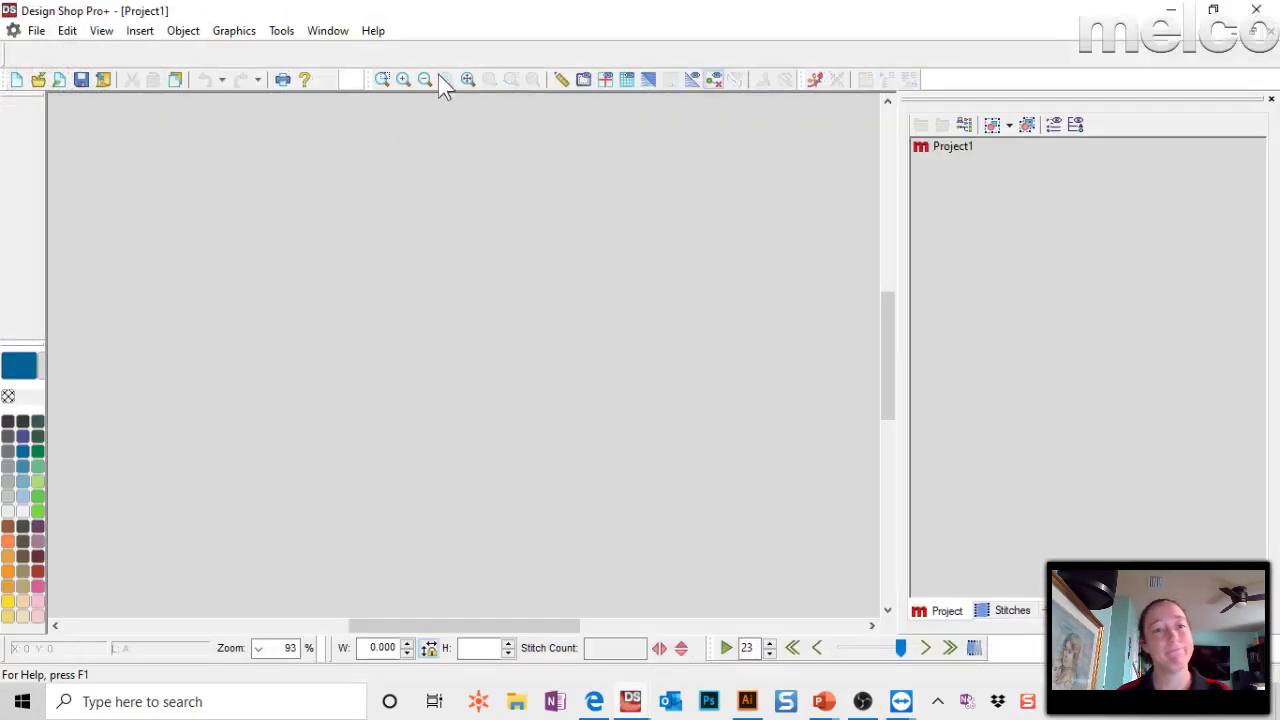
Display the hoop in the fresh project and set it to Rect - P (17.25 x 11.75 in.).
left_click(584, 80)
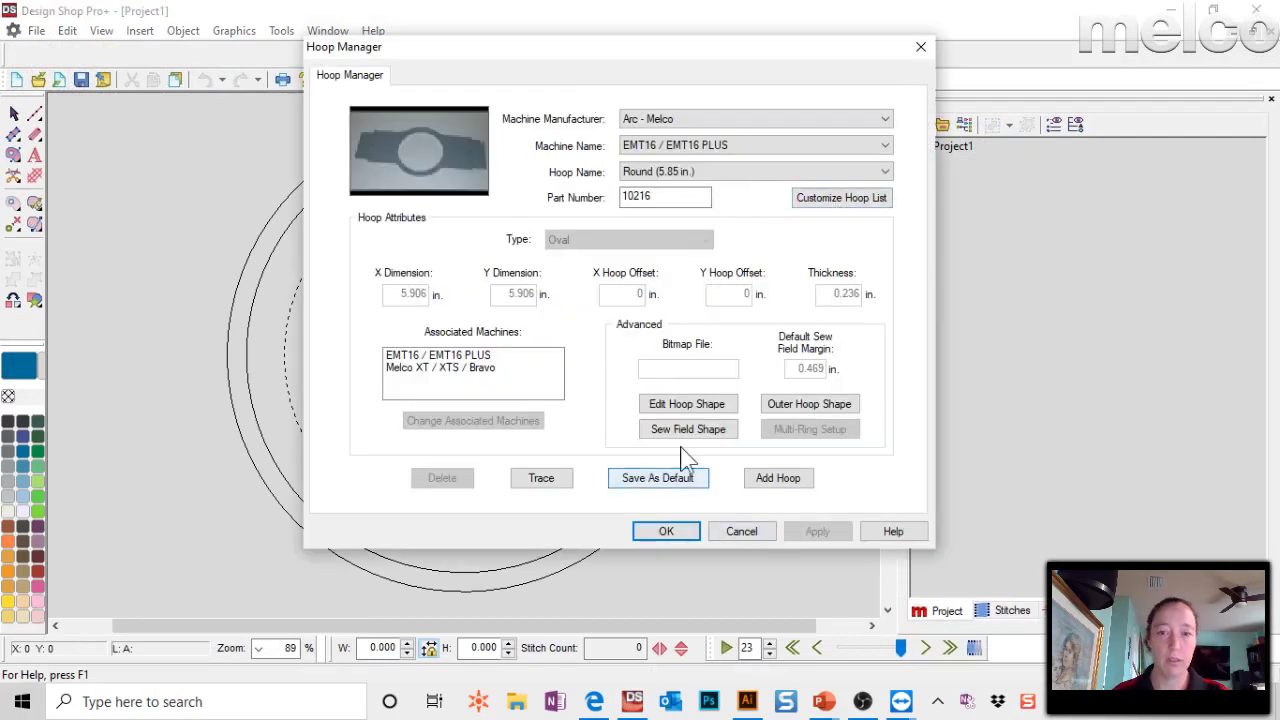
left_click(690, 172)
scroll(688, 210, "up", 3)
left_click(670, 188)
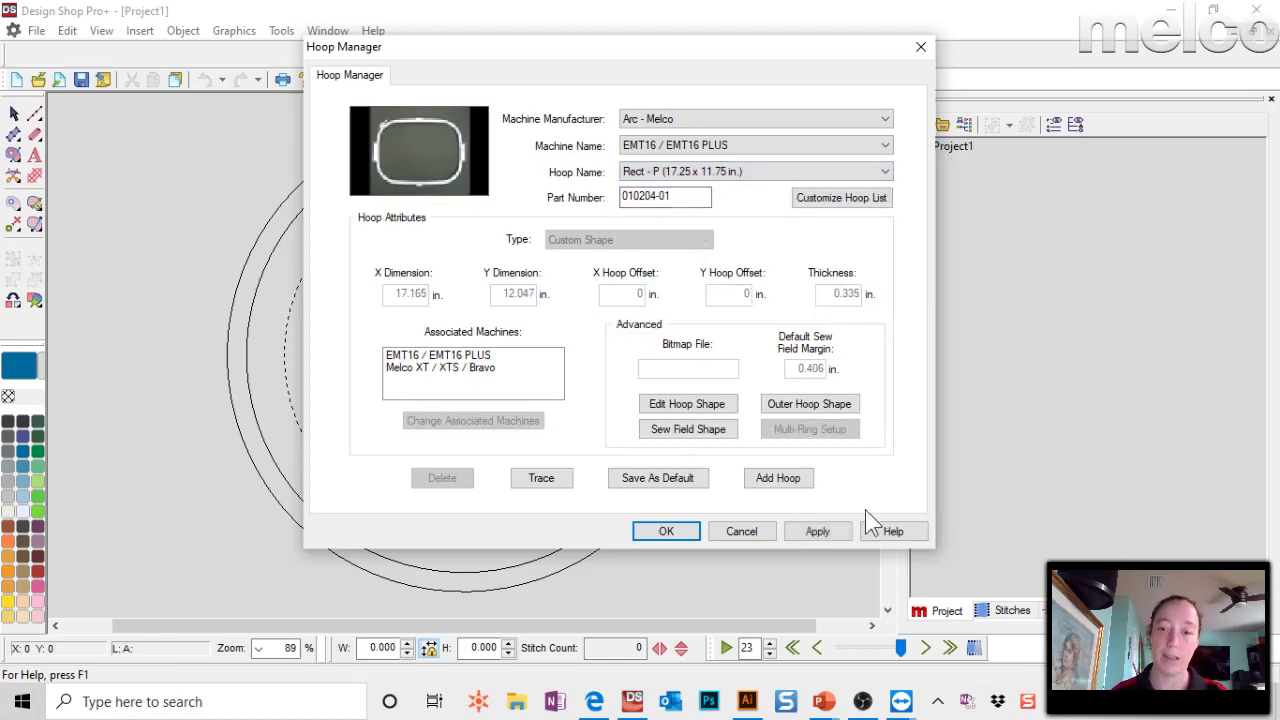
left_click(817, 531)
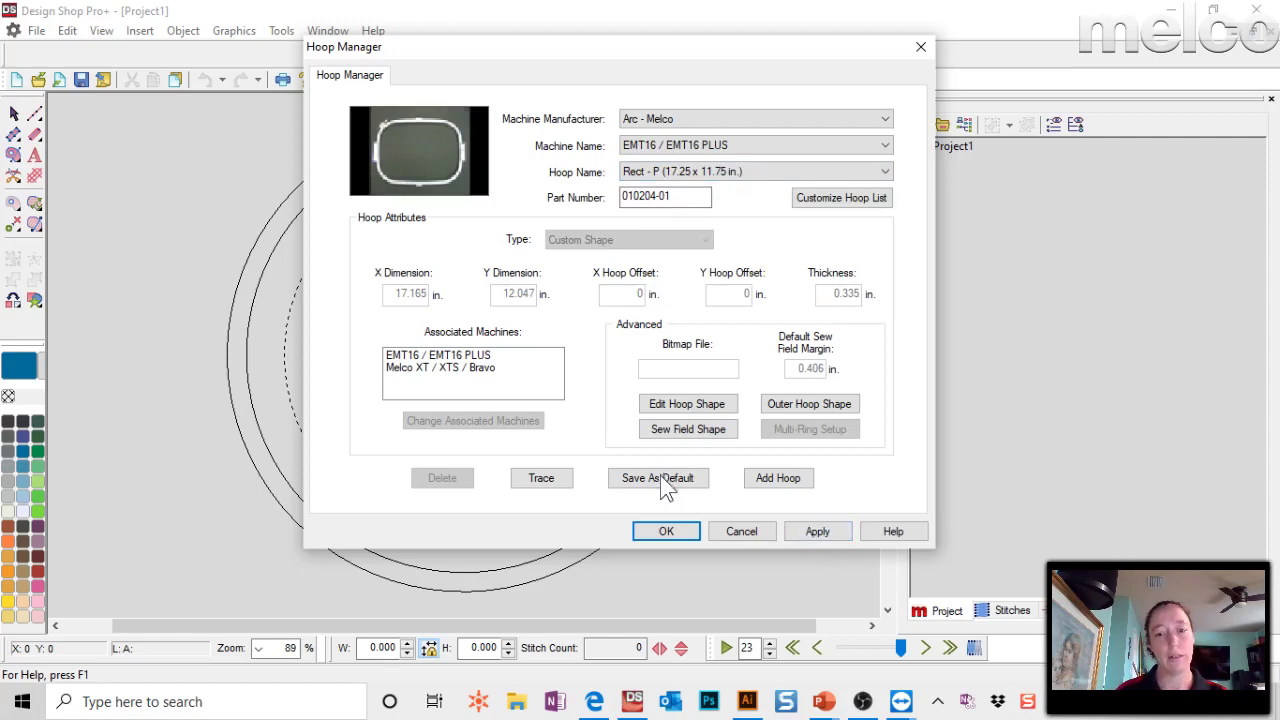
left_click(666, 531)
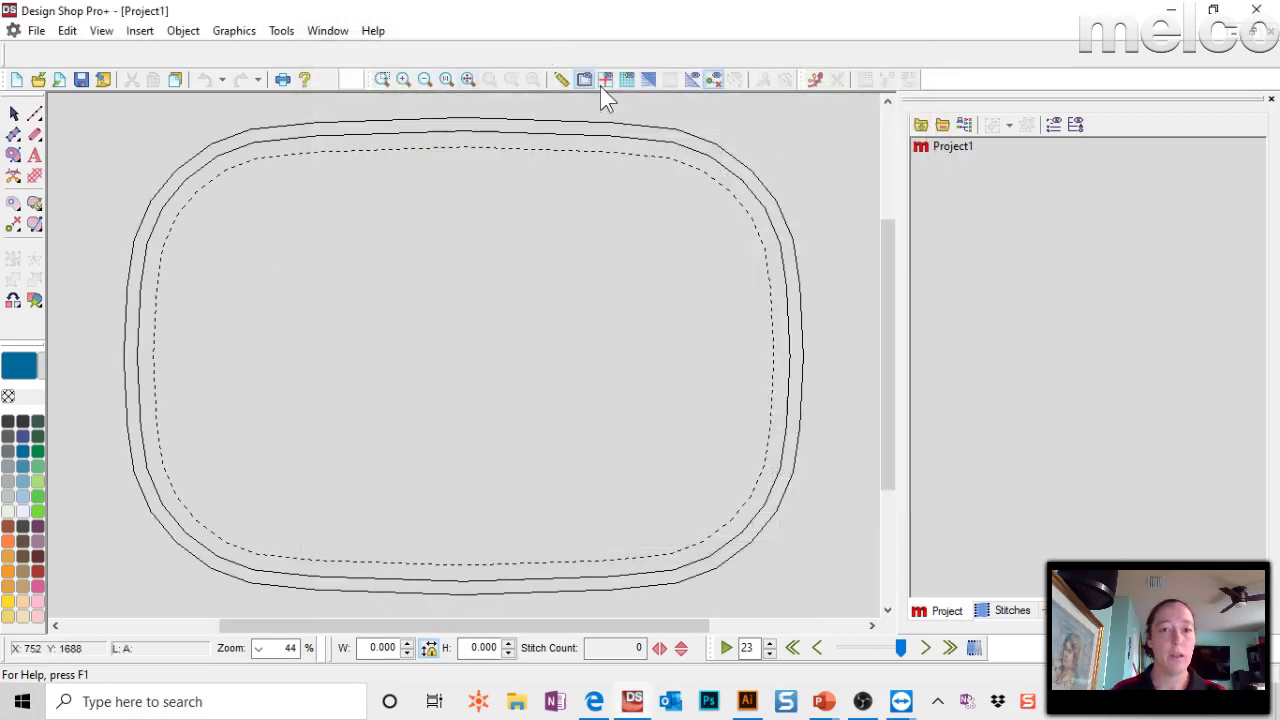
Save the current lettering properties permanently as defaults from the lettering tool's object properties.
left_click(34, 156)
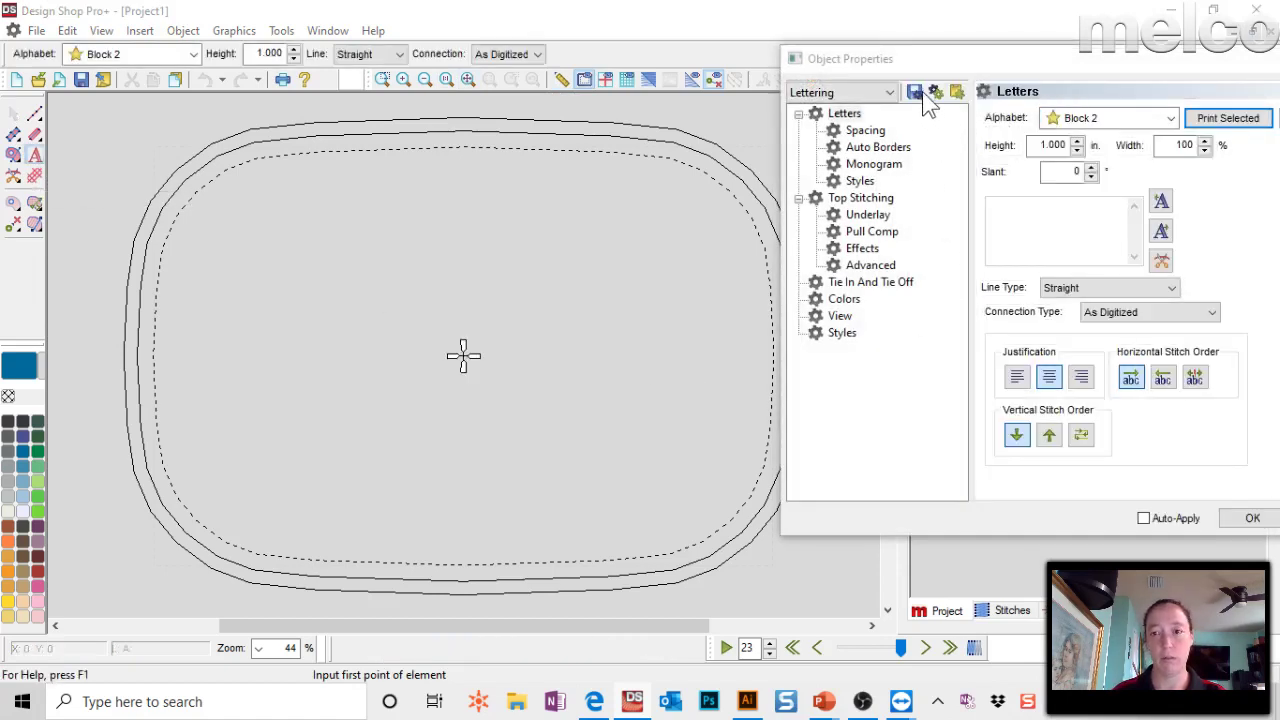
left_click(918, 92)
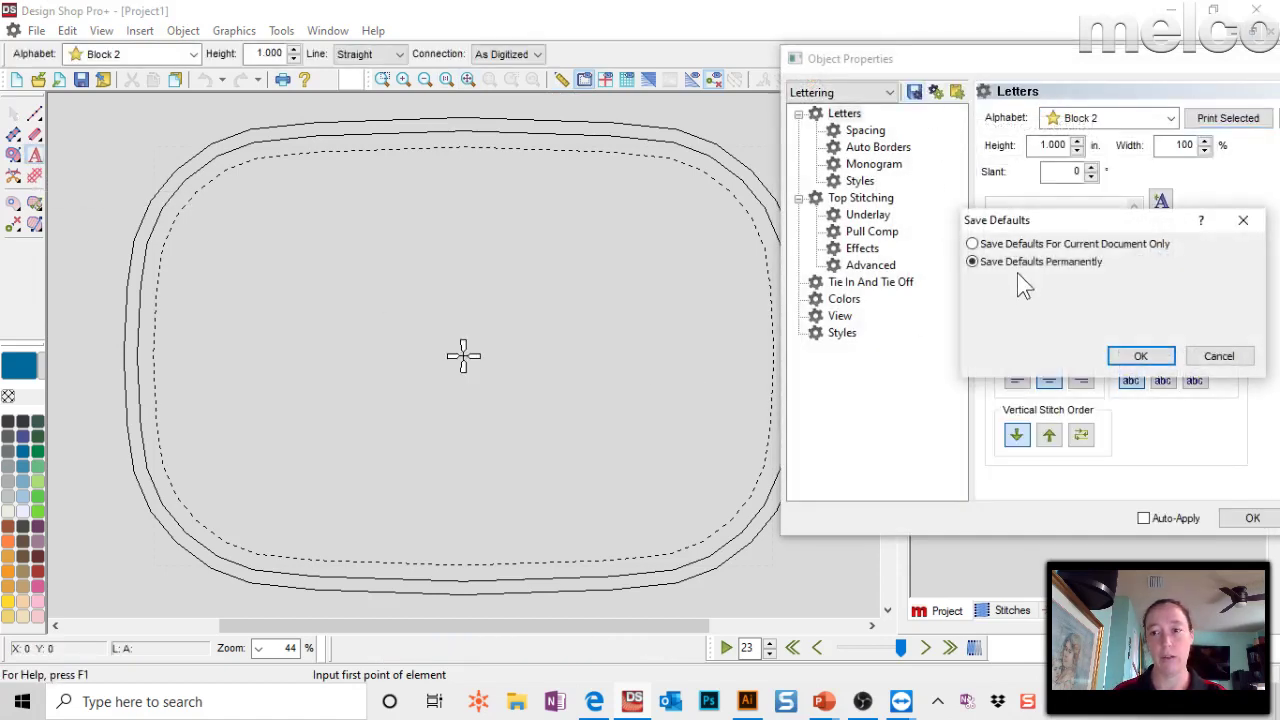
left_click(1141, 357)
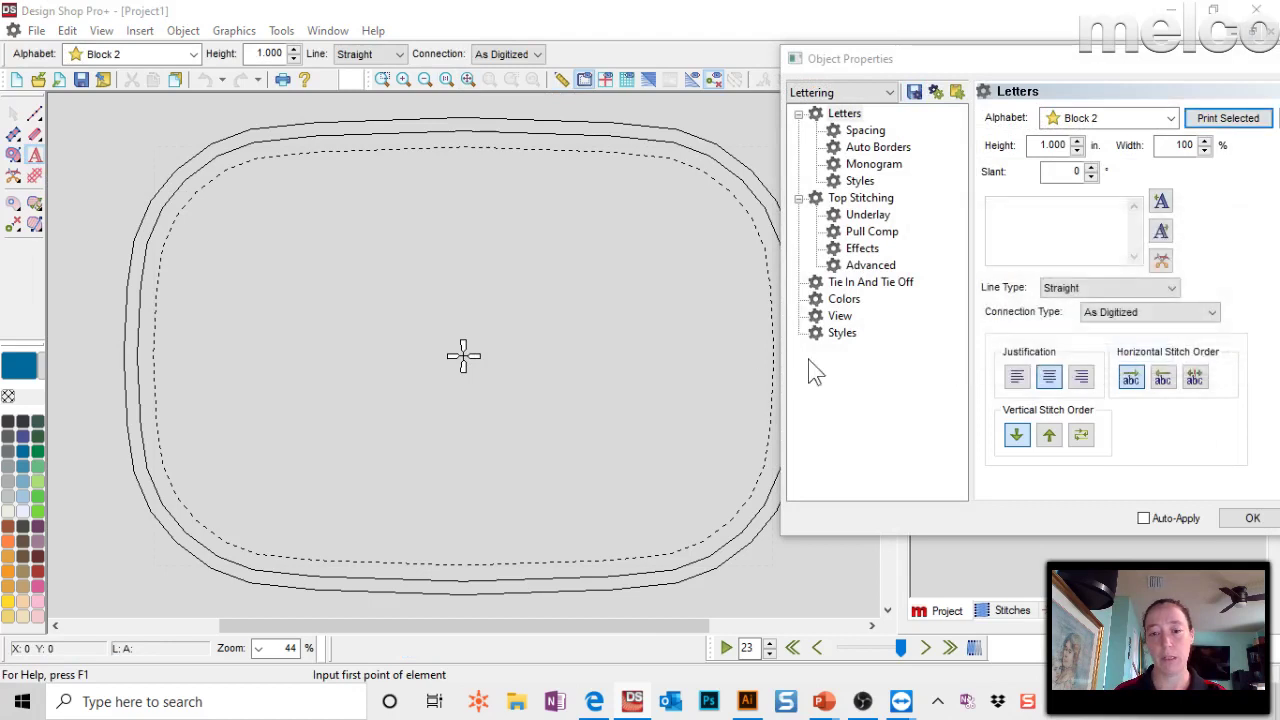
left_click(1250, 518)
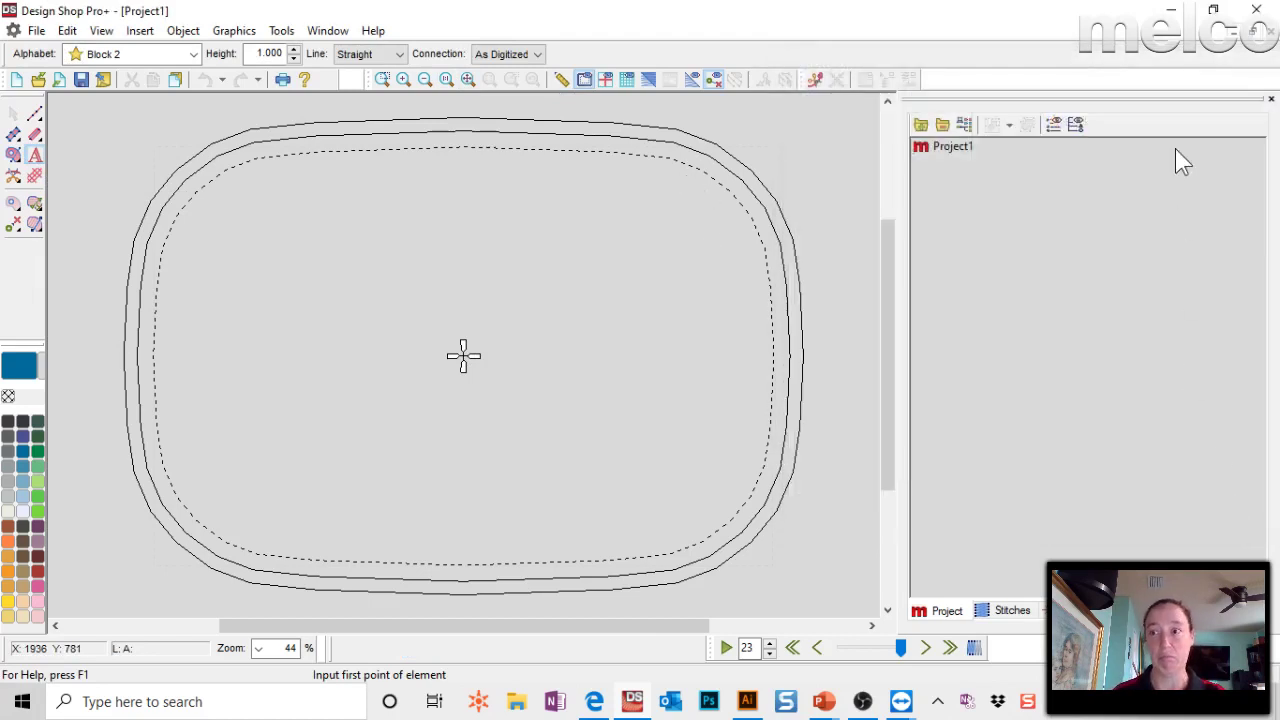
Exit the program, saving the project as Project1.ofm in the 12-13-19 folder, and display the default hoop after restarting.
left_click(1256, 9)
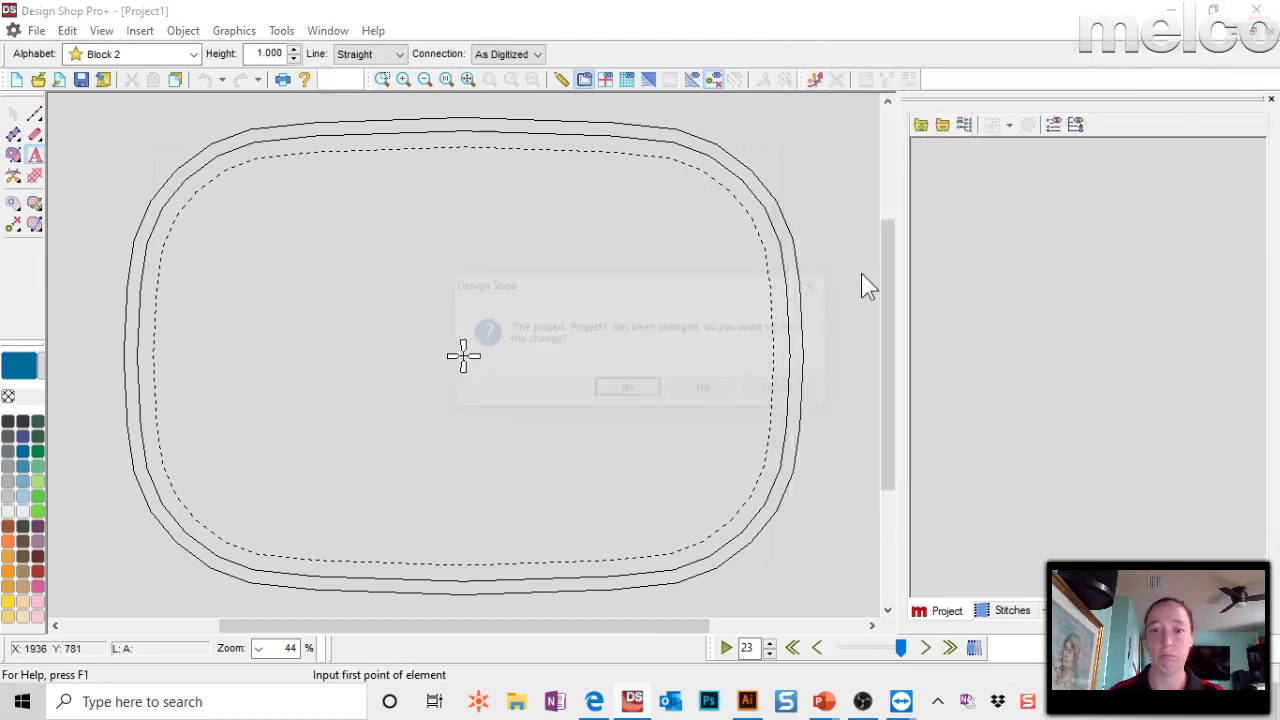
left_click(686, 392)
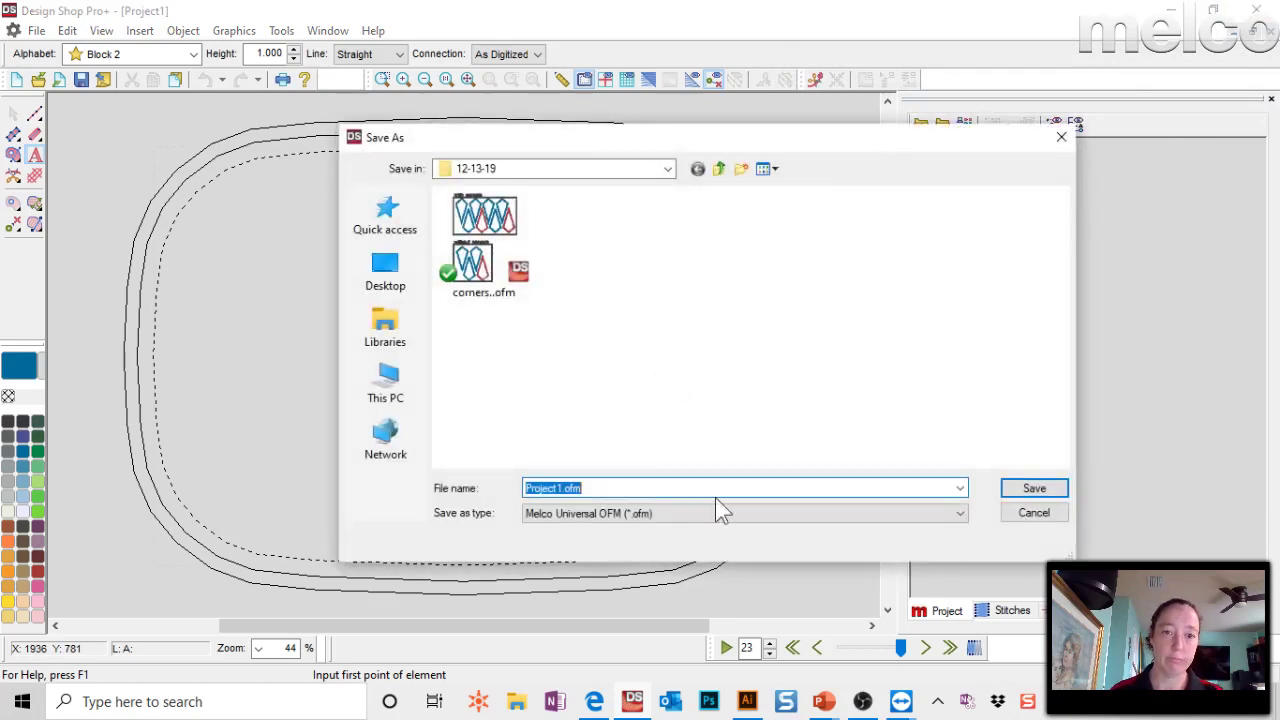
left_click(1037, 490)
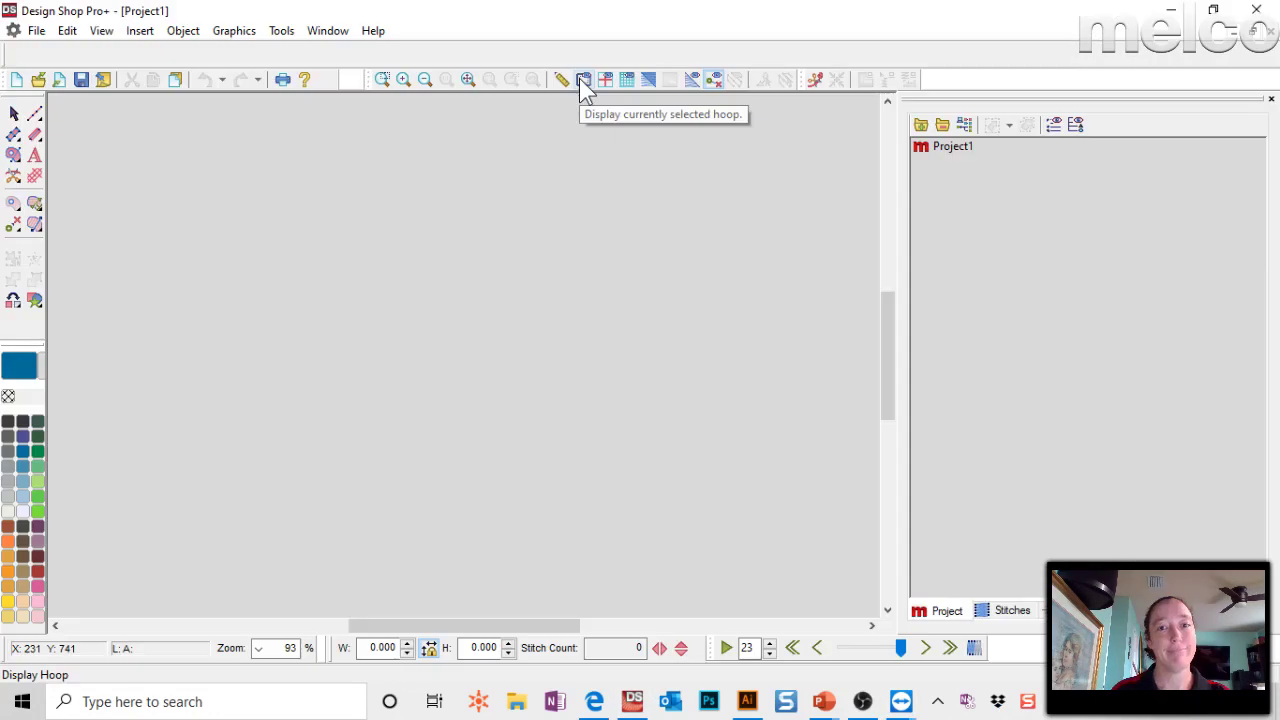
left_click(582, 80)
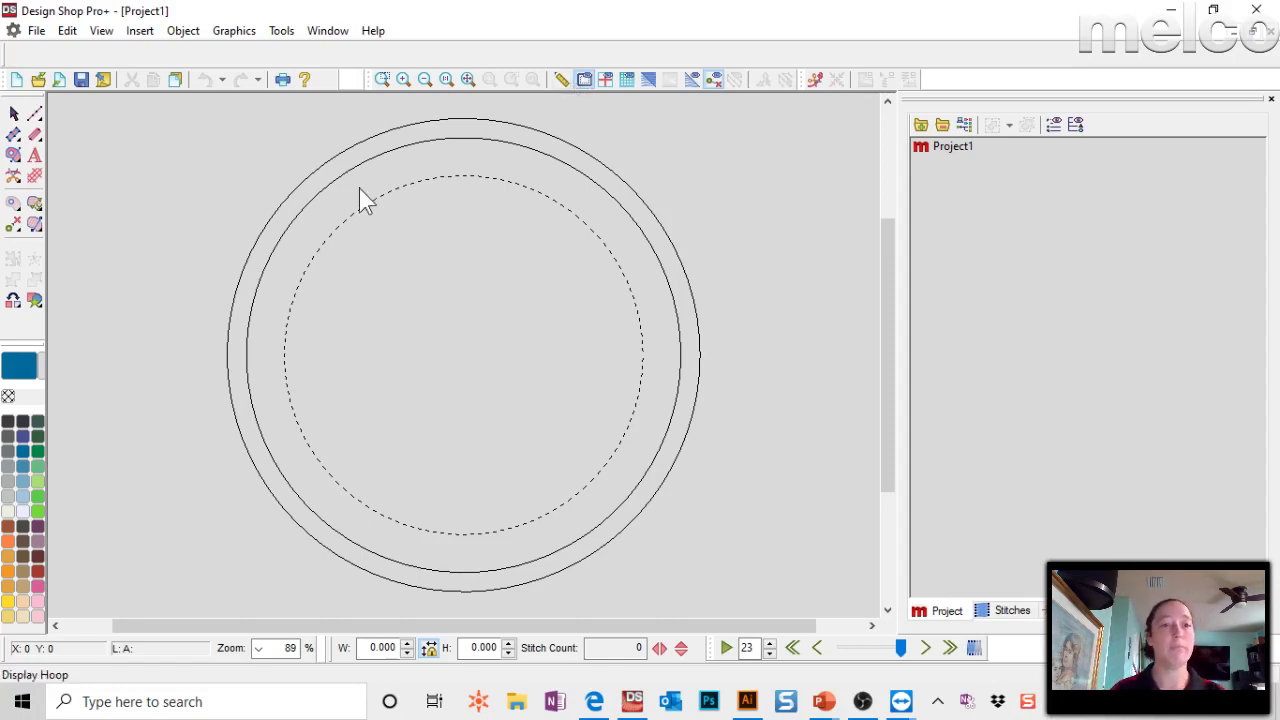
Open the embroidery file 1day.exp from the Designs folder on the C: drive.
left_click(38, 80)
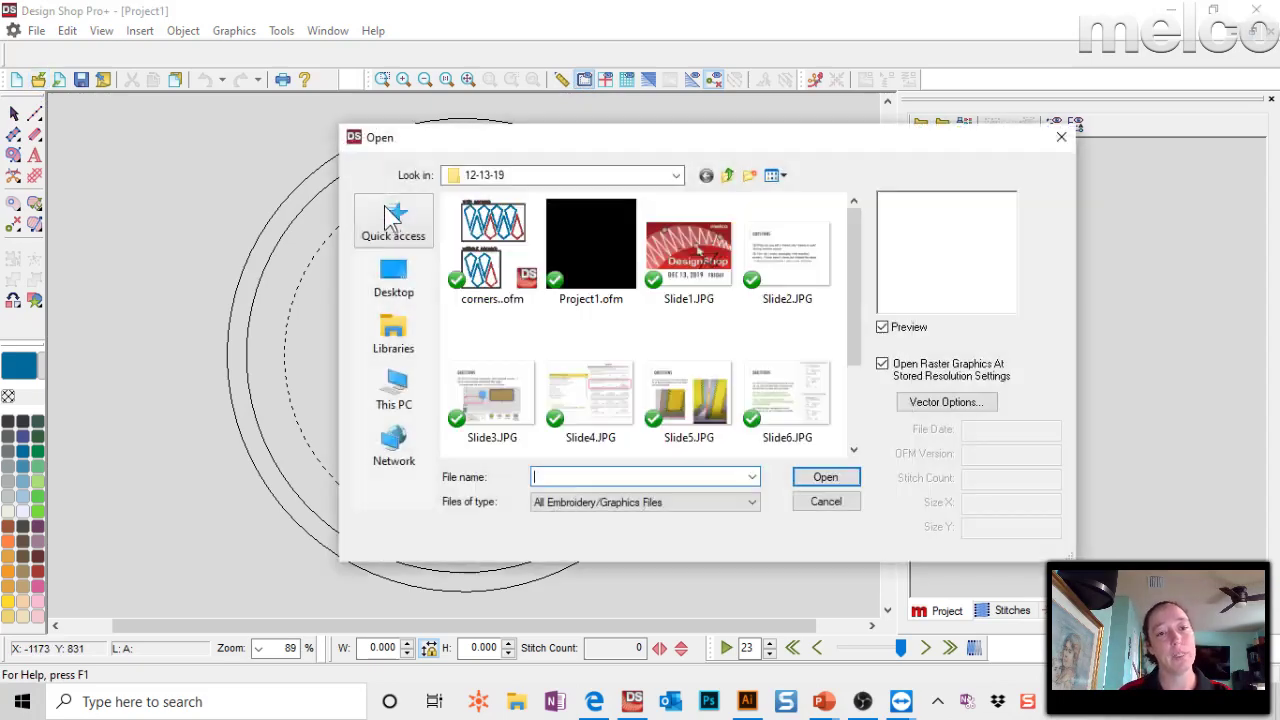
left_click(558, 178)
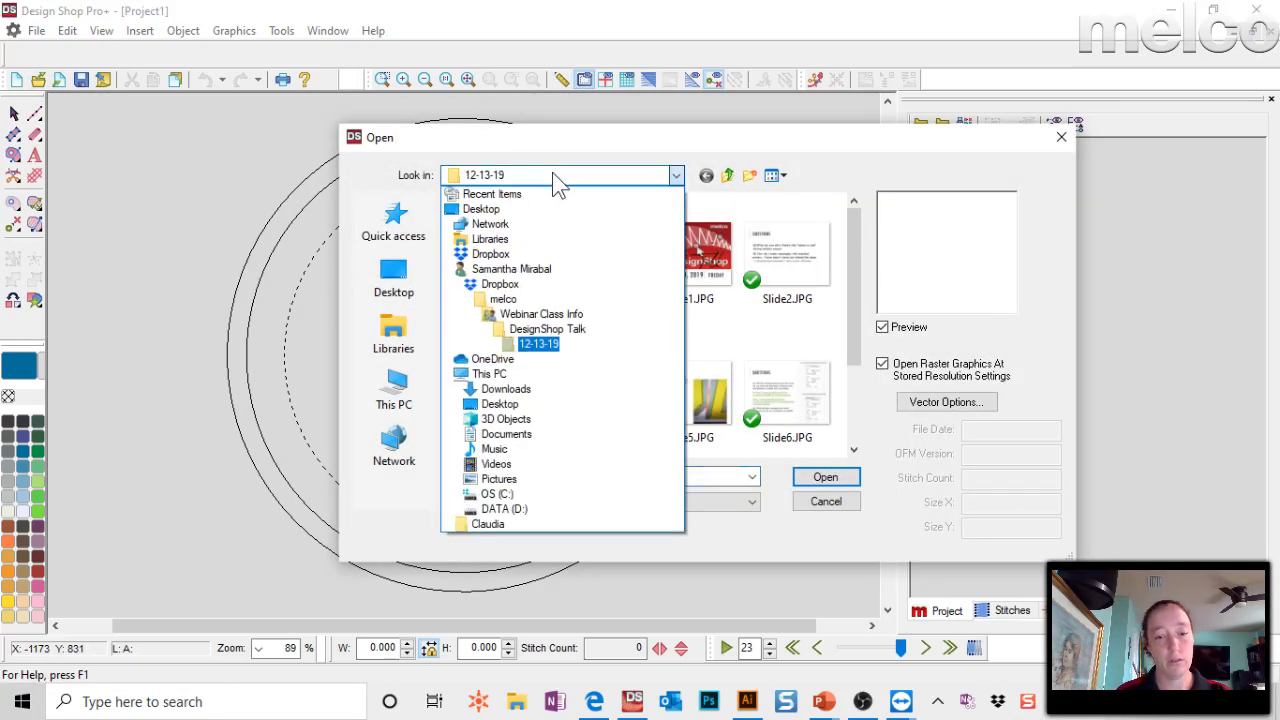
left_click(533, 496)
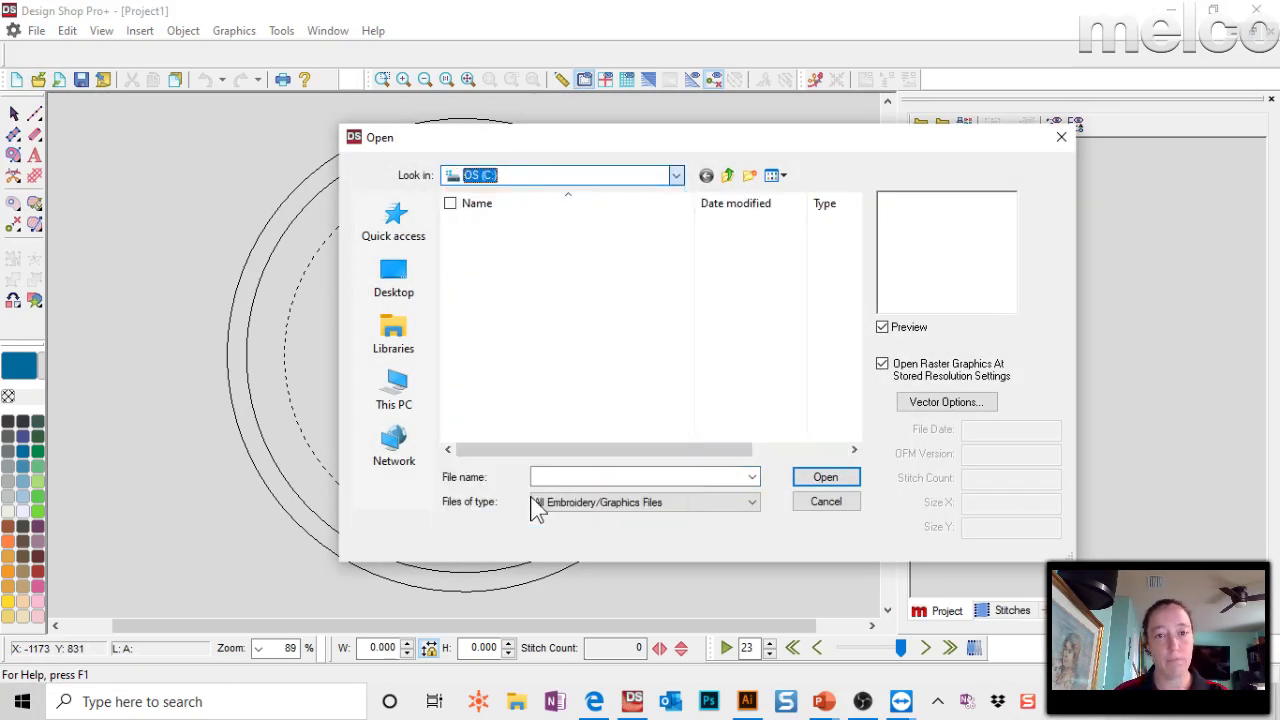
double_click(497, 243)
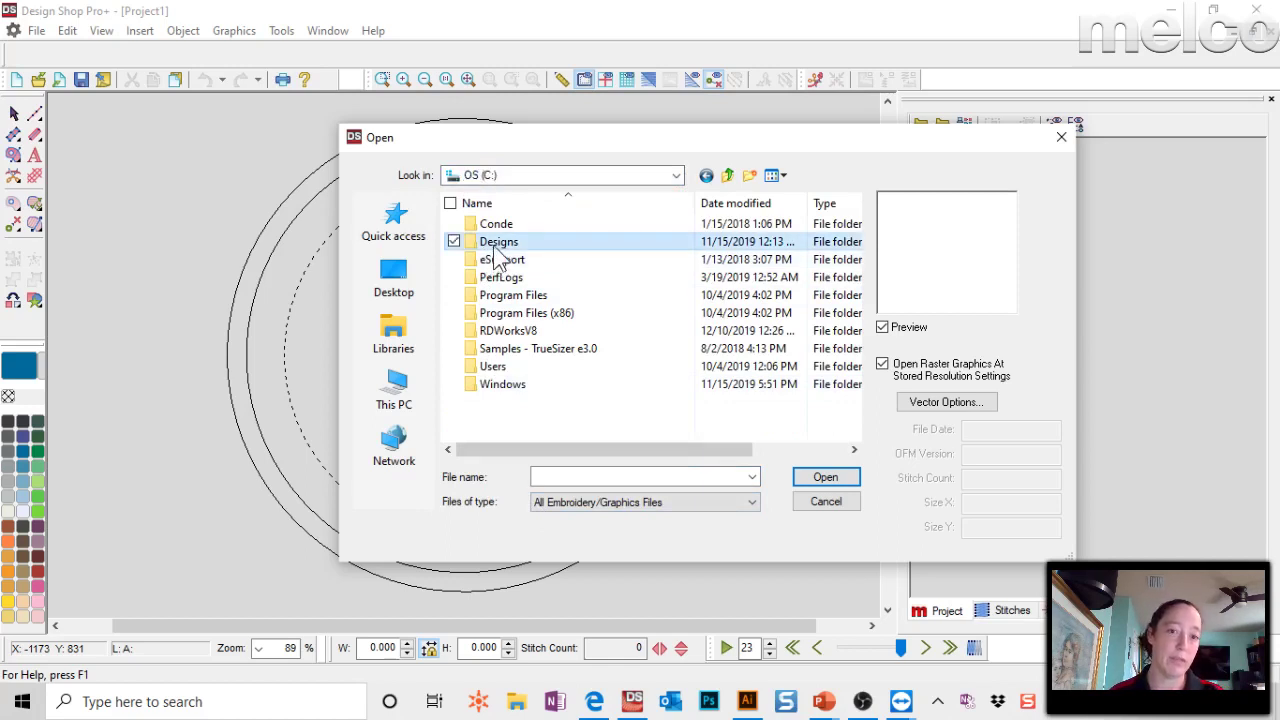
left_click(545, 240)
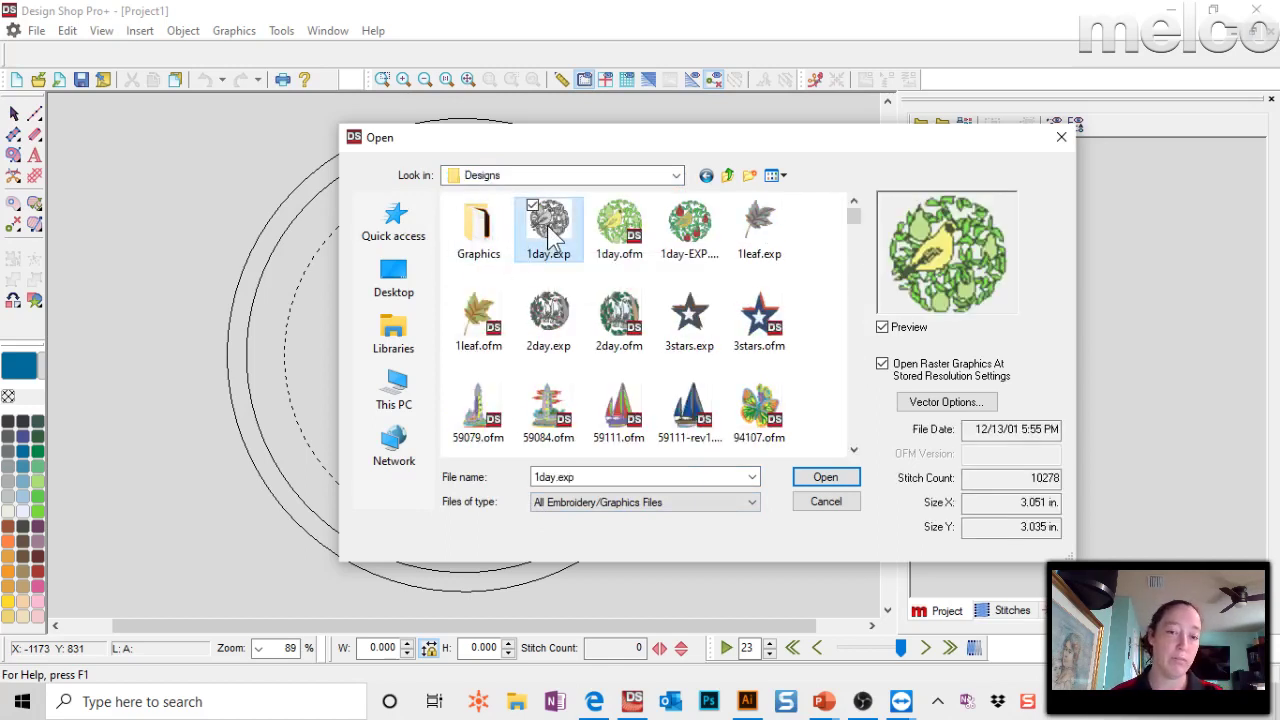
left_click(826, 479)
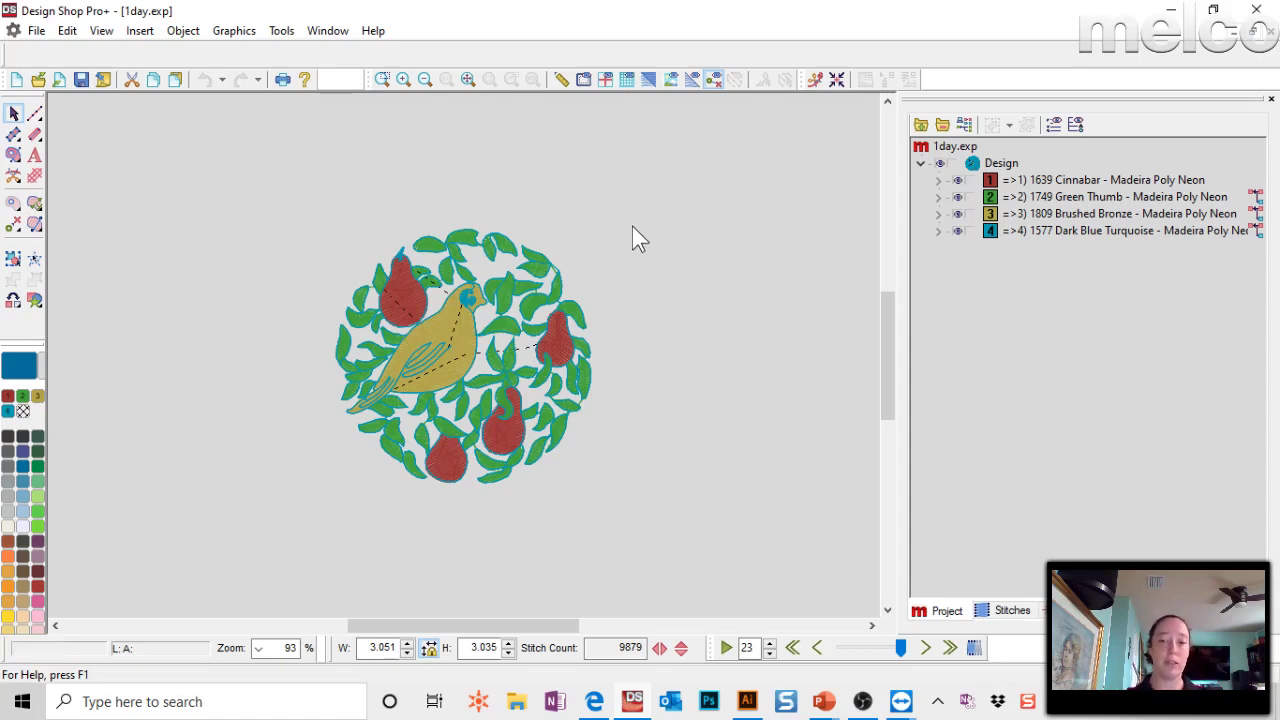
Examine the stitch-by-stitch list of the bird and pears design.
left_click(470, 82)
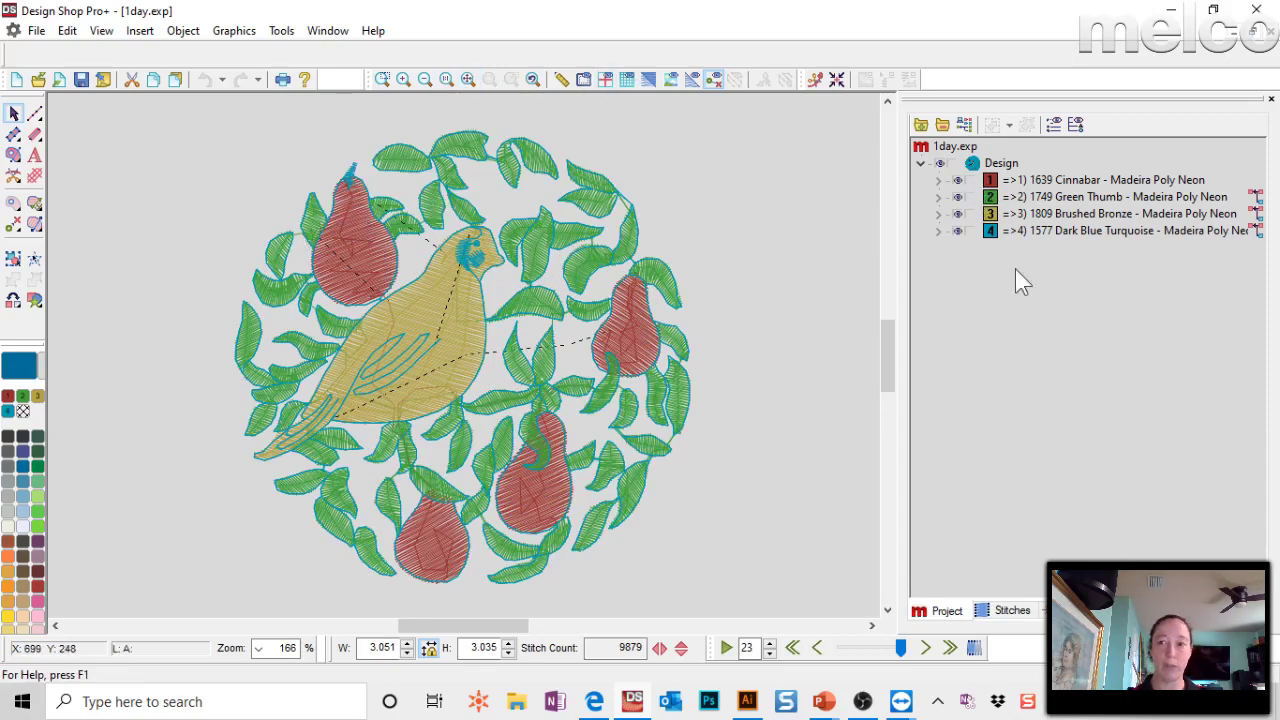
left_click(1005, 614)
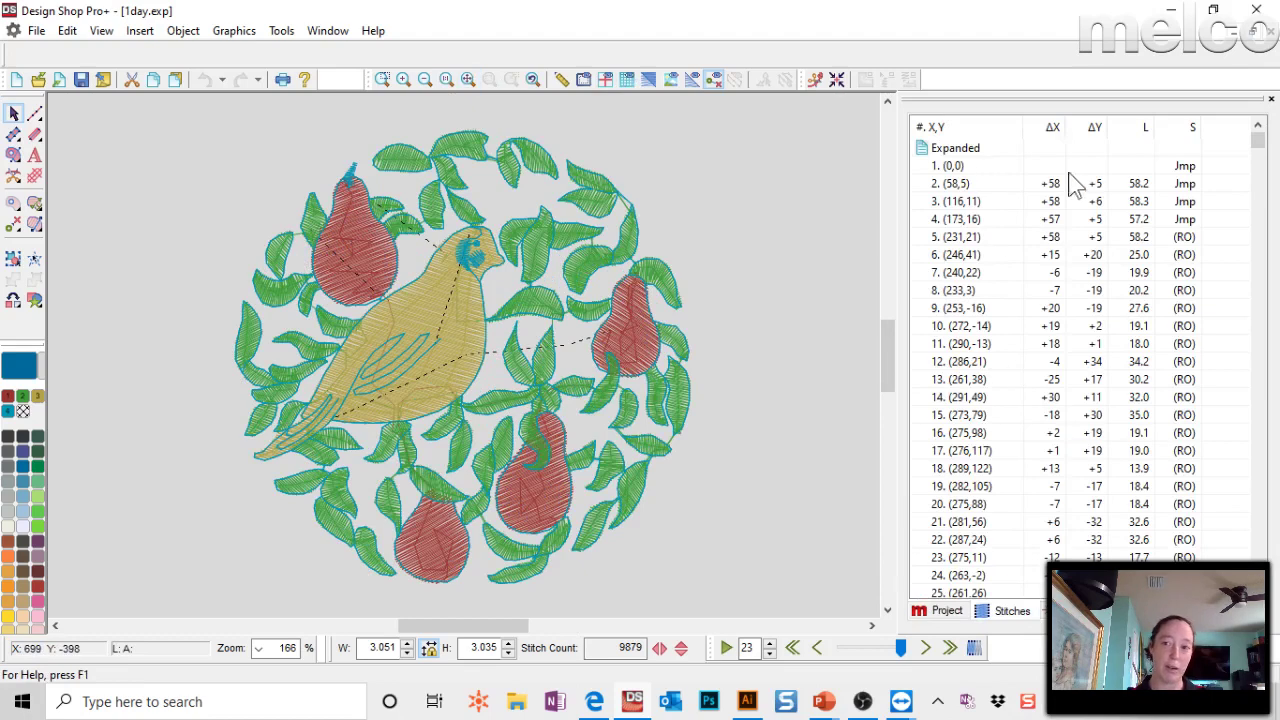
scroll(1095, 210, "down", 10)
scroll(1098, 225, "down", 10)
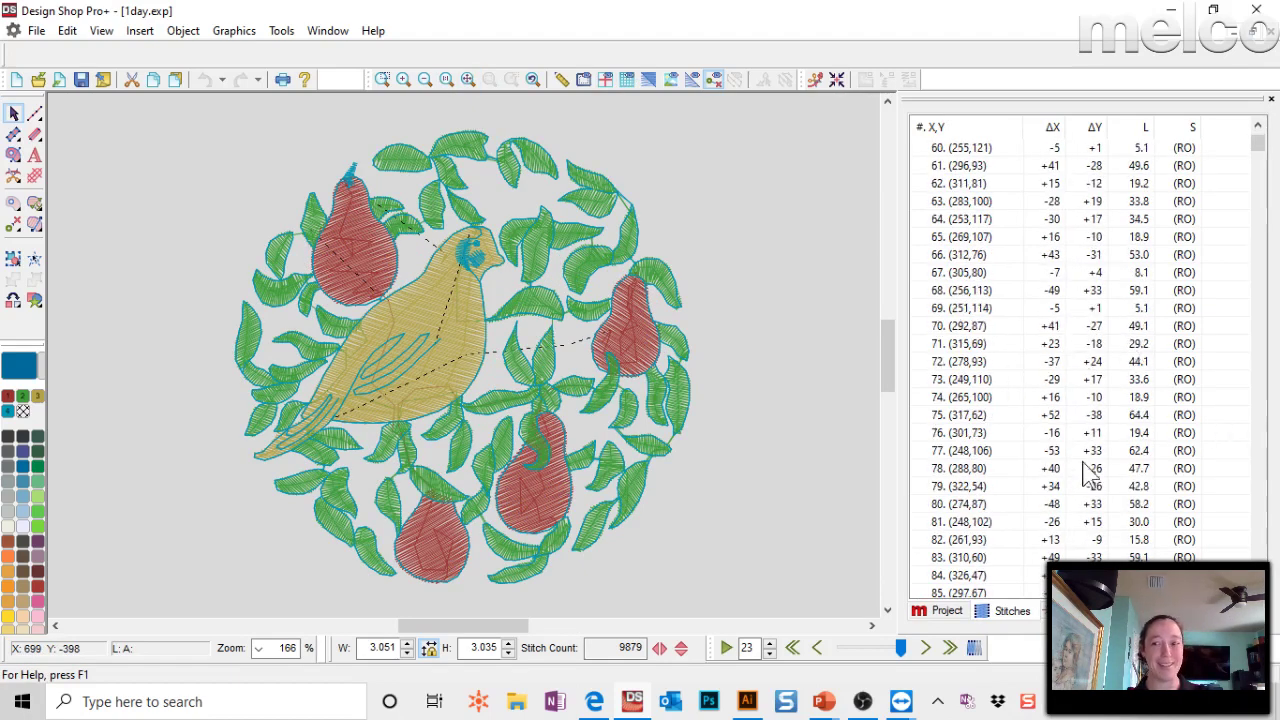
Review the early stitches in the list and inspect the blue outline element's stitch entries after the color change.
scroll(955, 455, "up", 3)
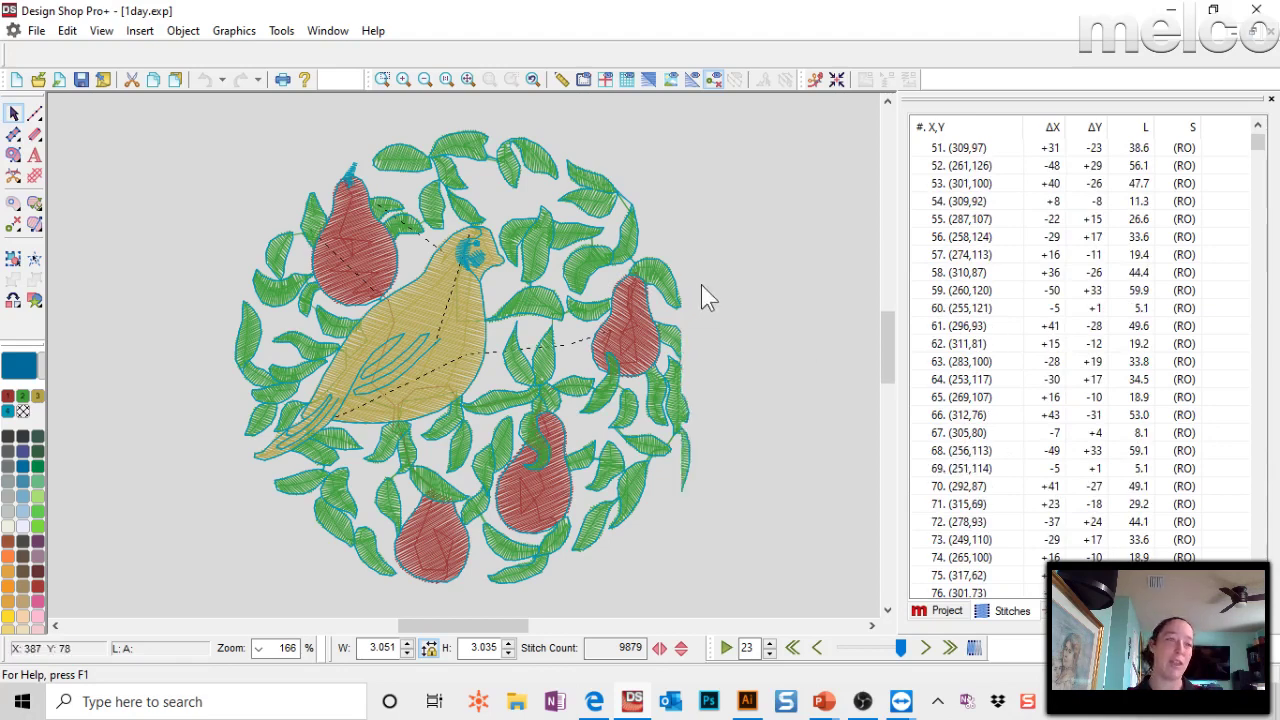
scroll(701, 284, "up", 1)
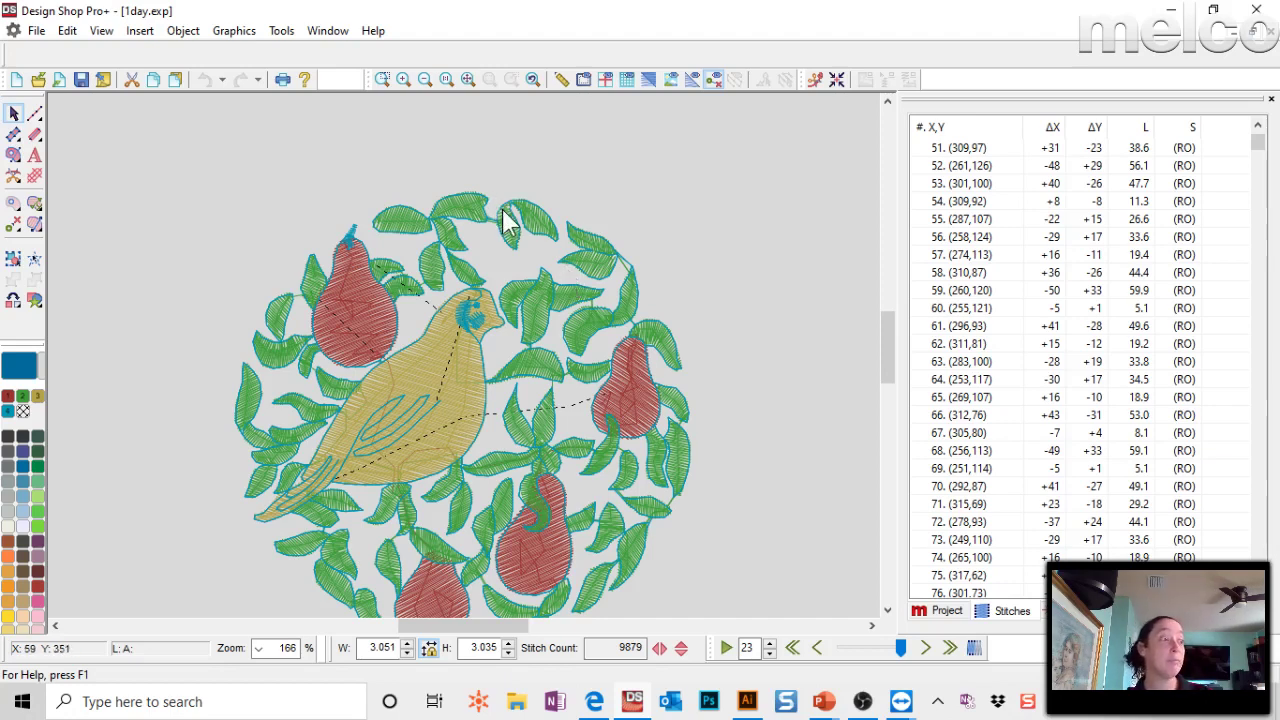
left_click(654, 229)
scroll(420, 120, "down", 1)
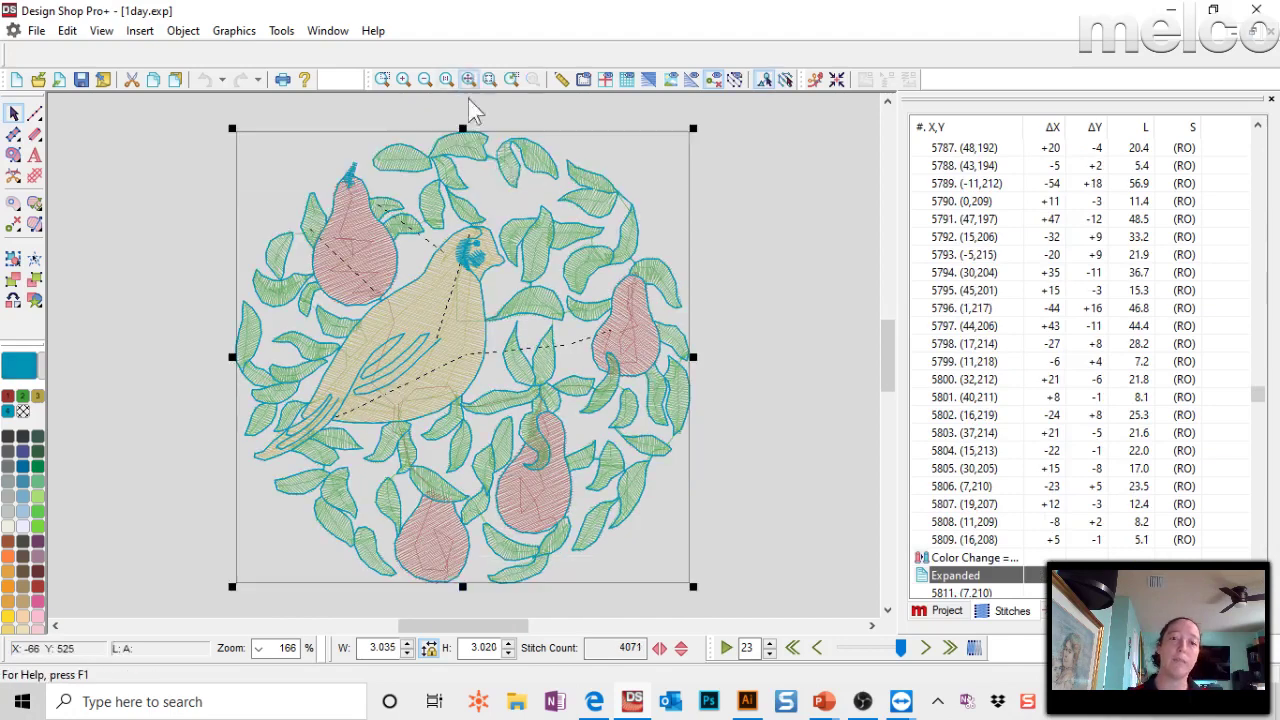
left_click(412, 264)
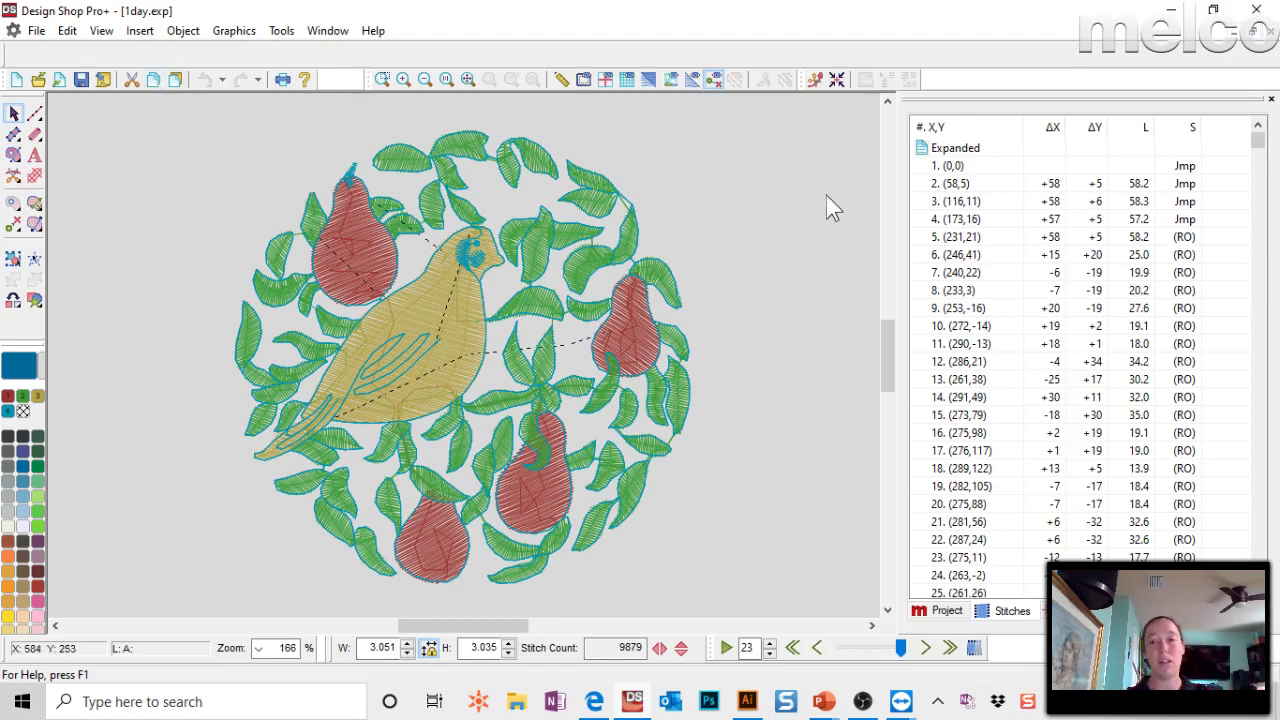
Select the whole design from the project tree, set its width to 3.2 inches, and shrink it freehand to about 2.75 inches wide.
left_click(942, 612)
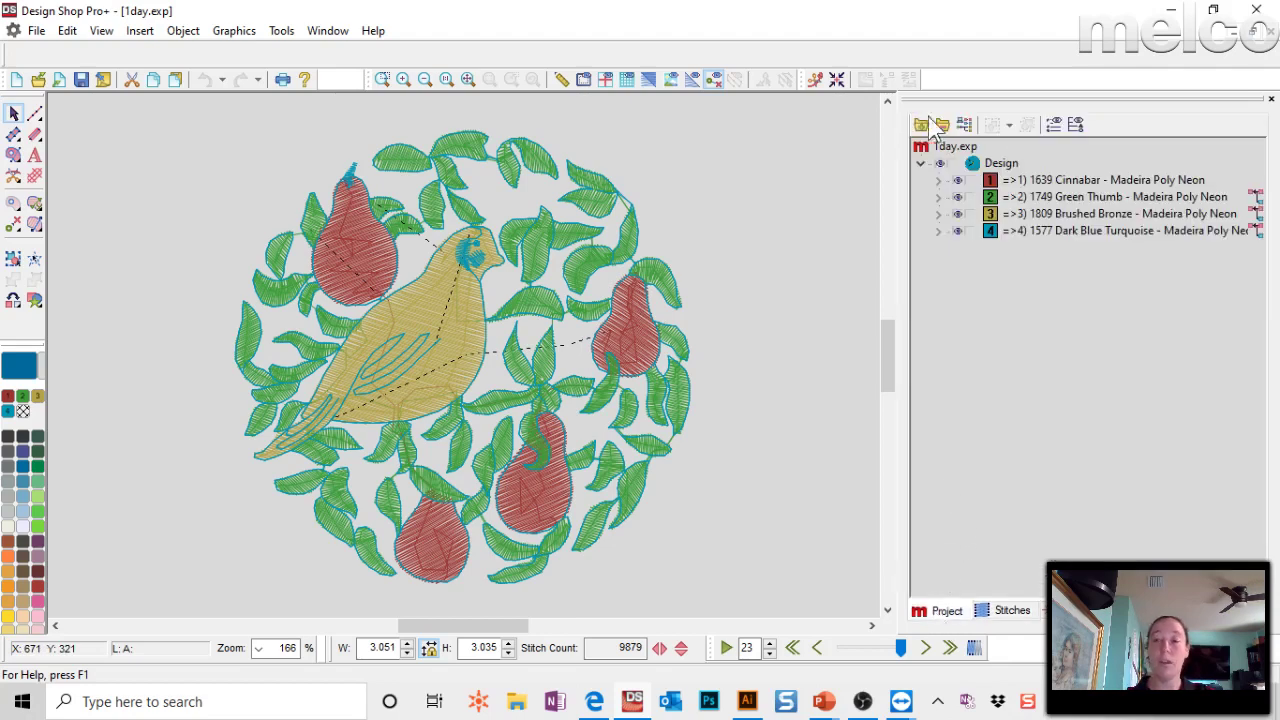
left_click(1012, 166)
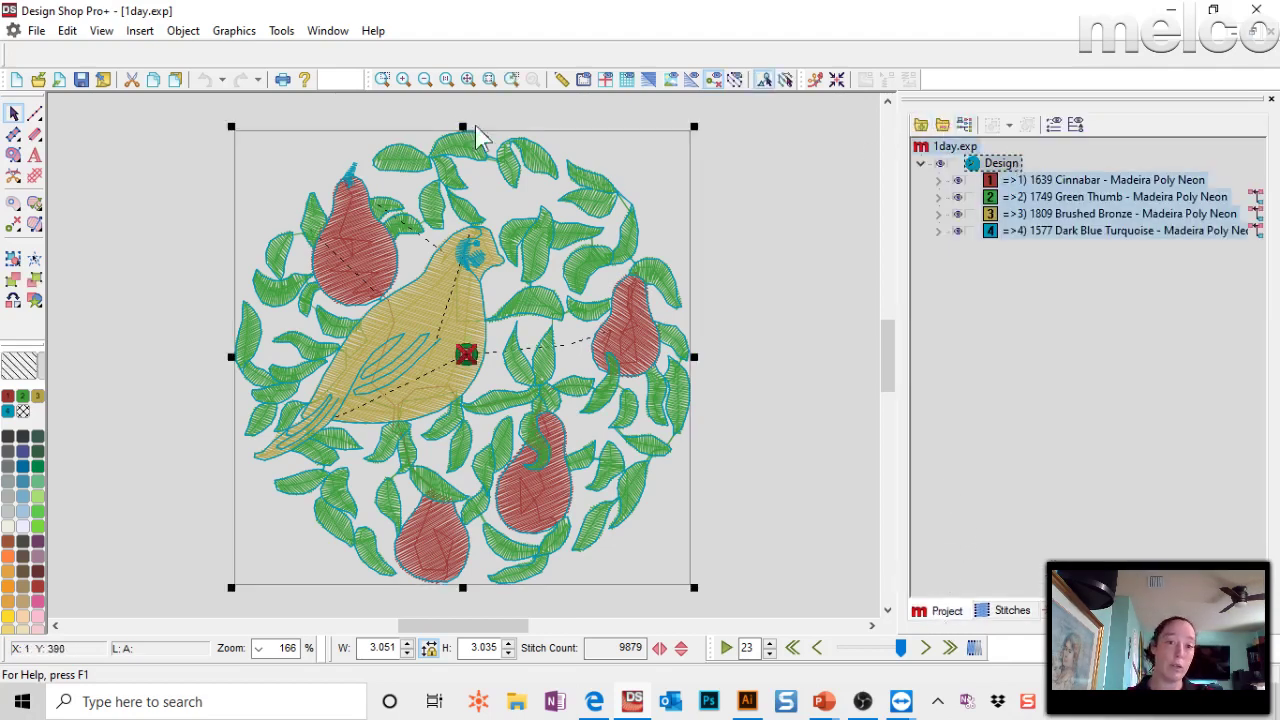
left_click(429, 648)
double_click(398, 648)
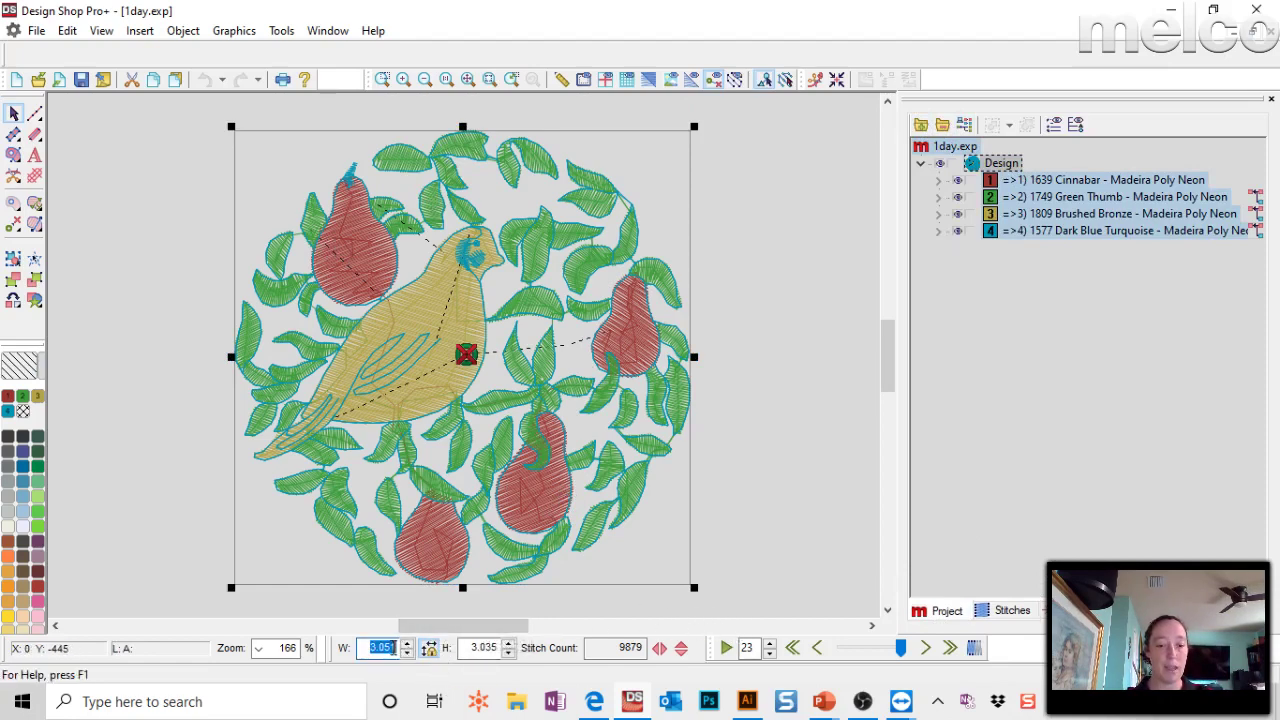
type("3.2")
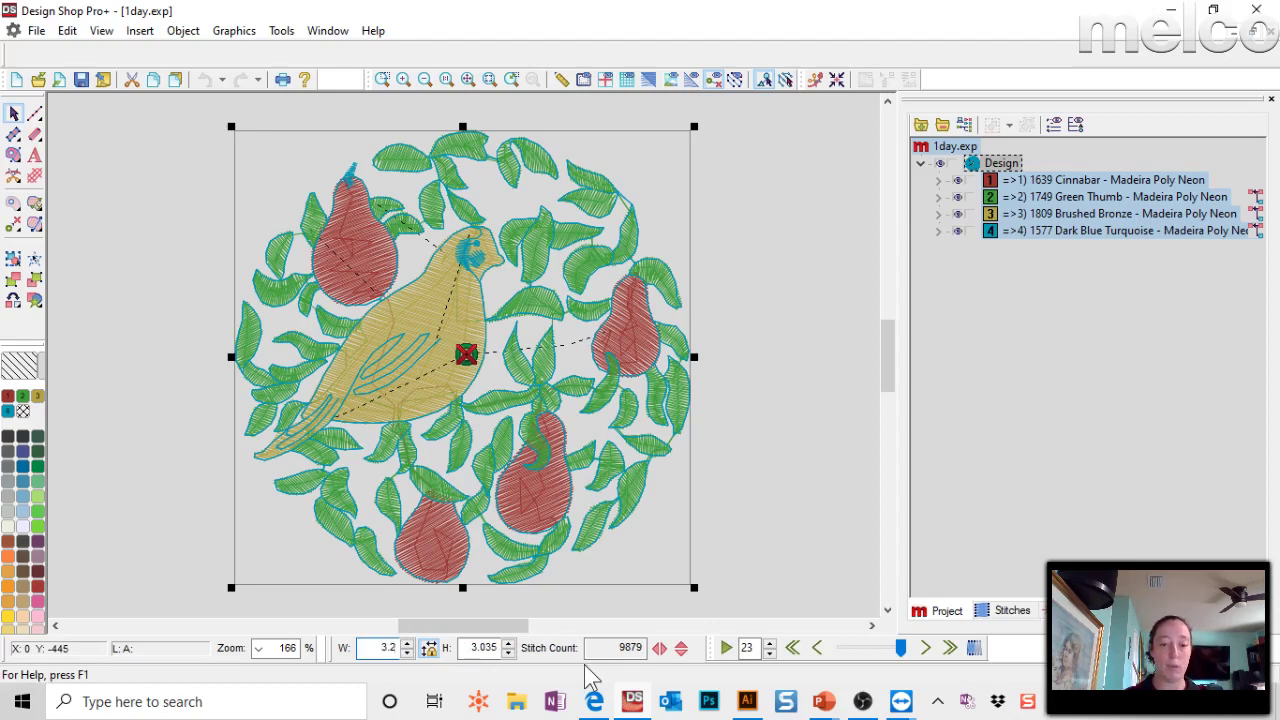
key("Return")
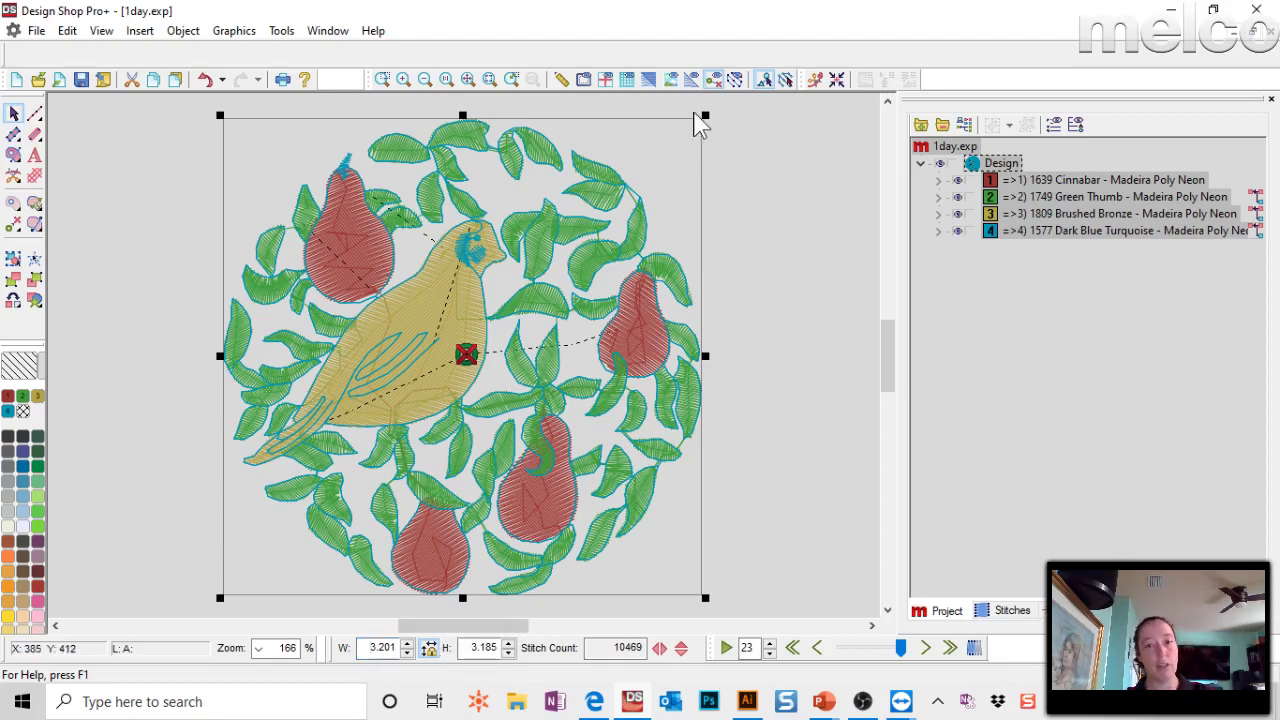
left_click_drag(705, 115, 689, 146)
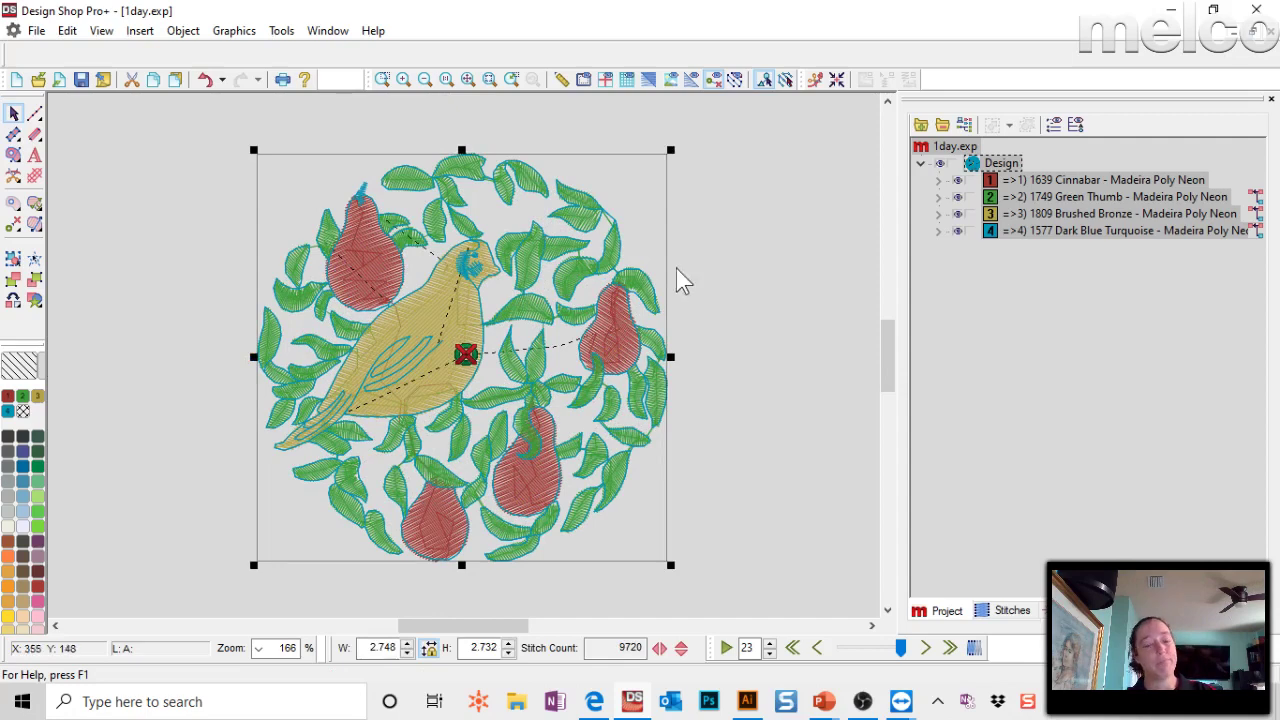
Check the selected design's scale properties, including proportional sizing and expanded stitch processing, and leave them unchanged.
right_click(505, 410)
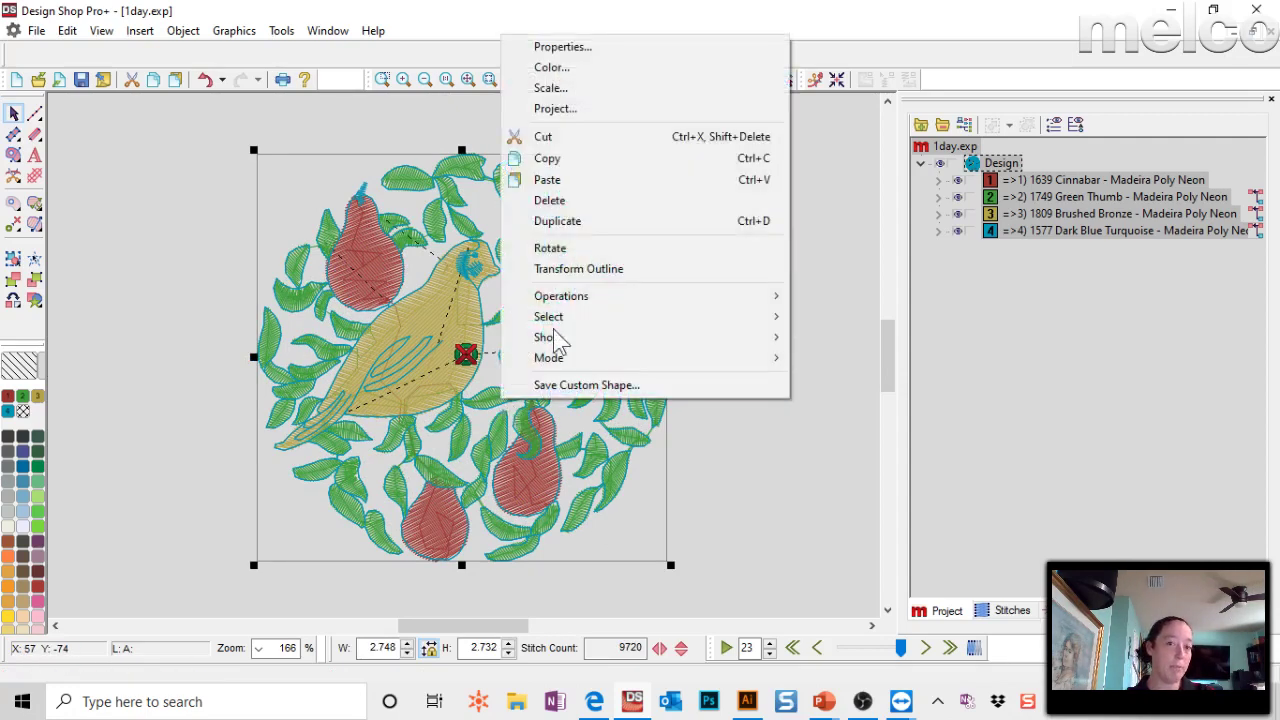
left_click(594, 57)
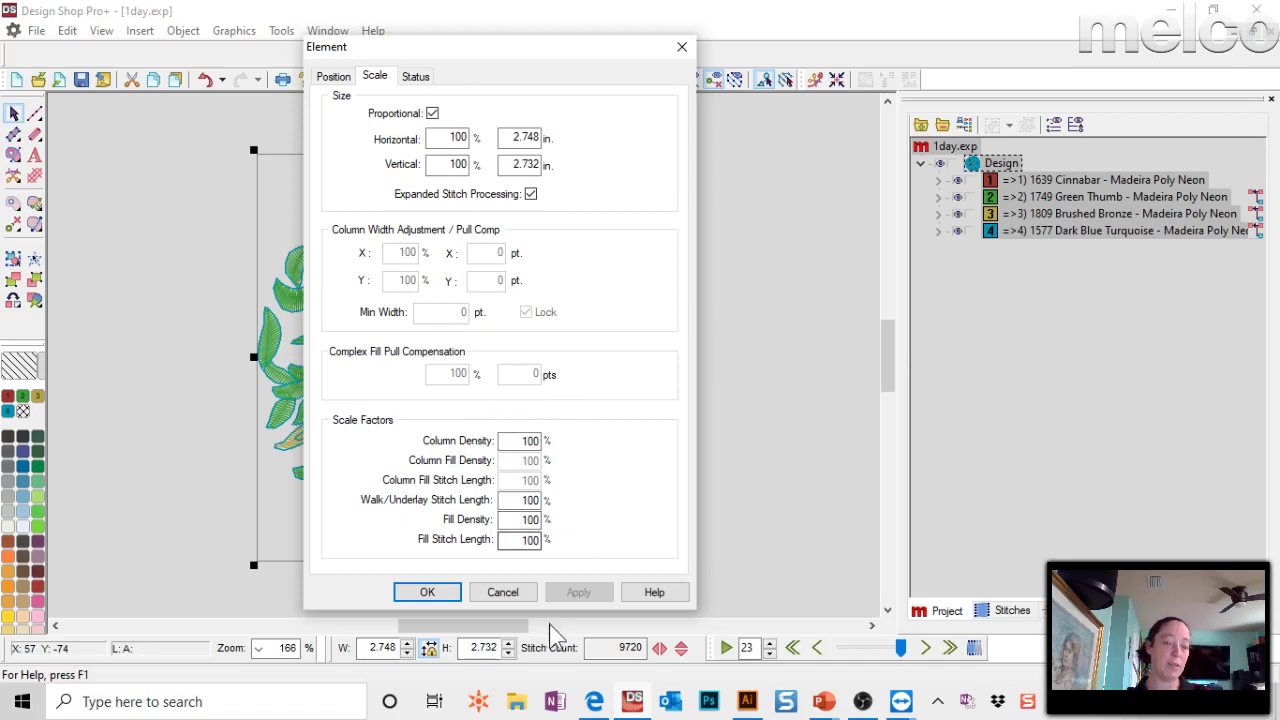
left_click(503, 592)
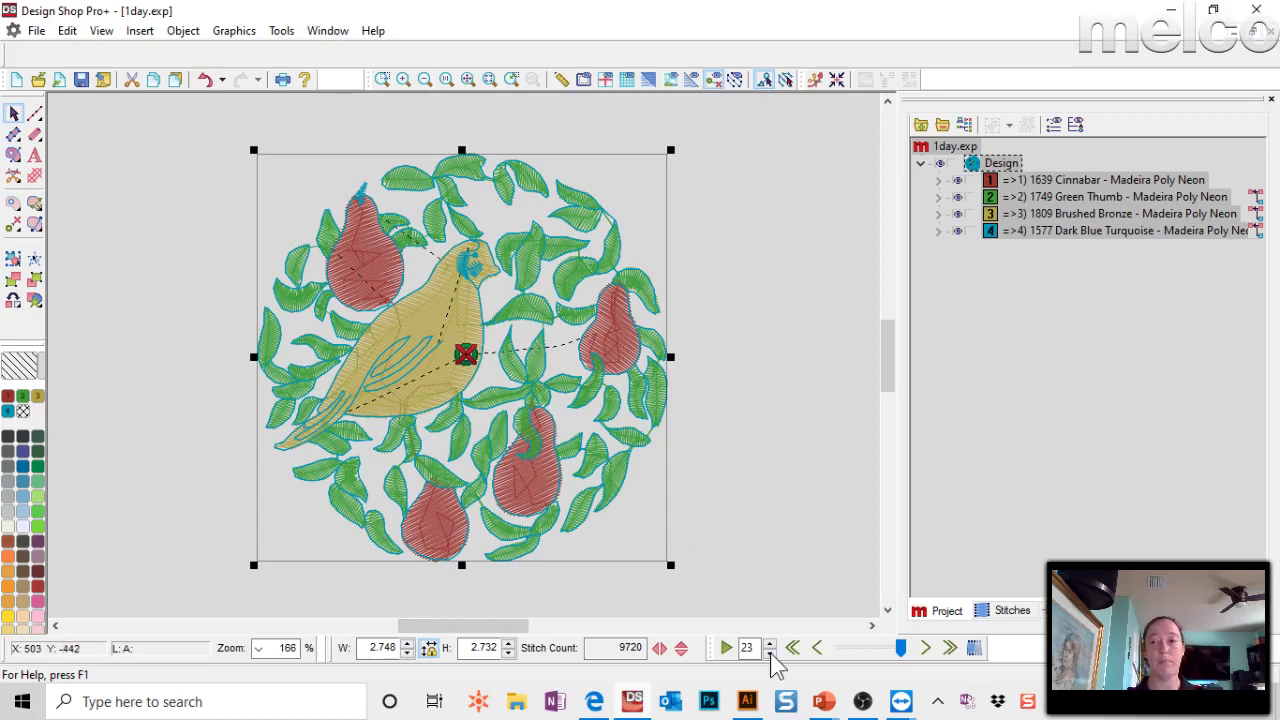
Close 1day.exp without saving the resizing, and reopen the original file fitted to the window.
left_click(1262, 48)
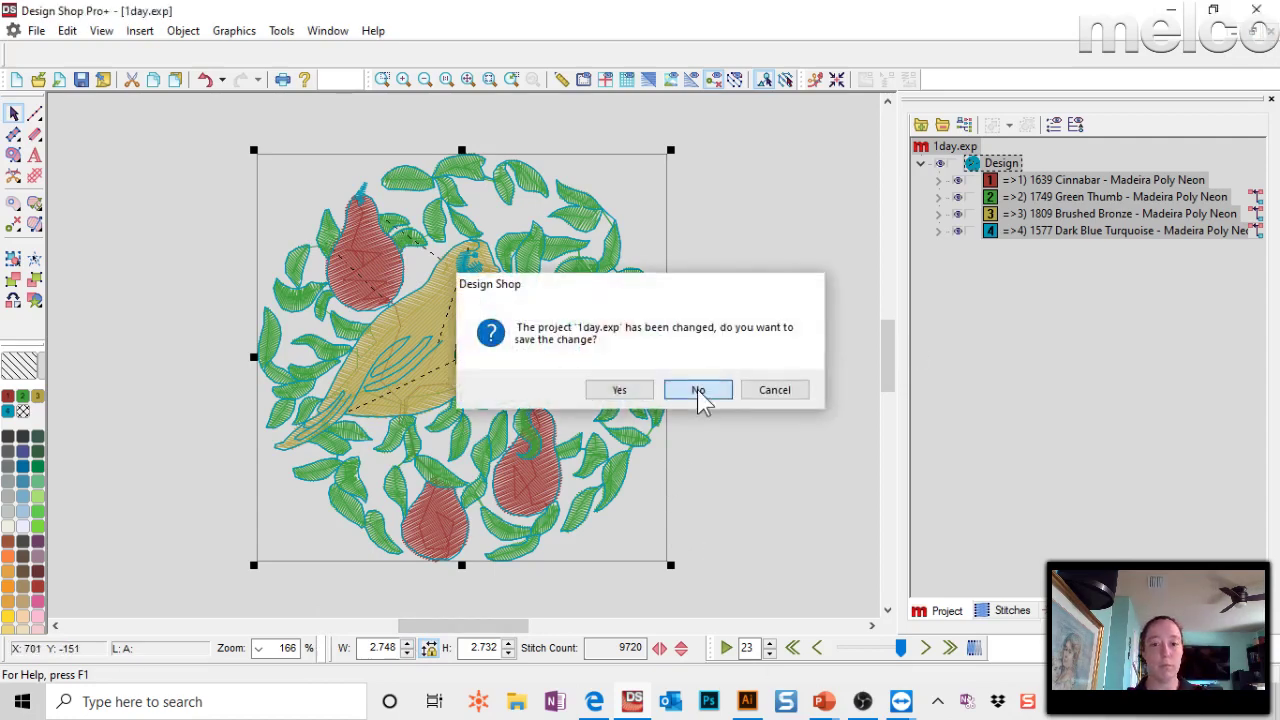
left_click(699, 393)
left_click(38, 31)
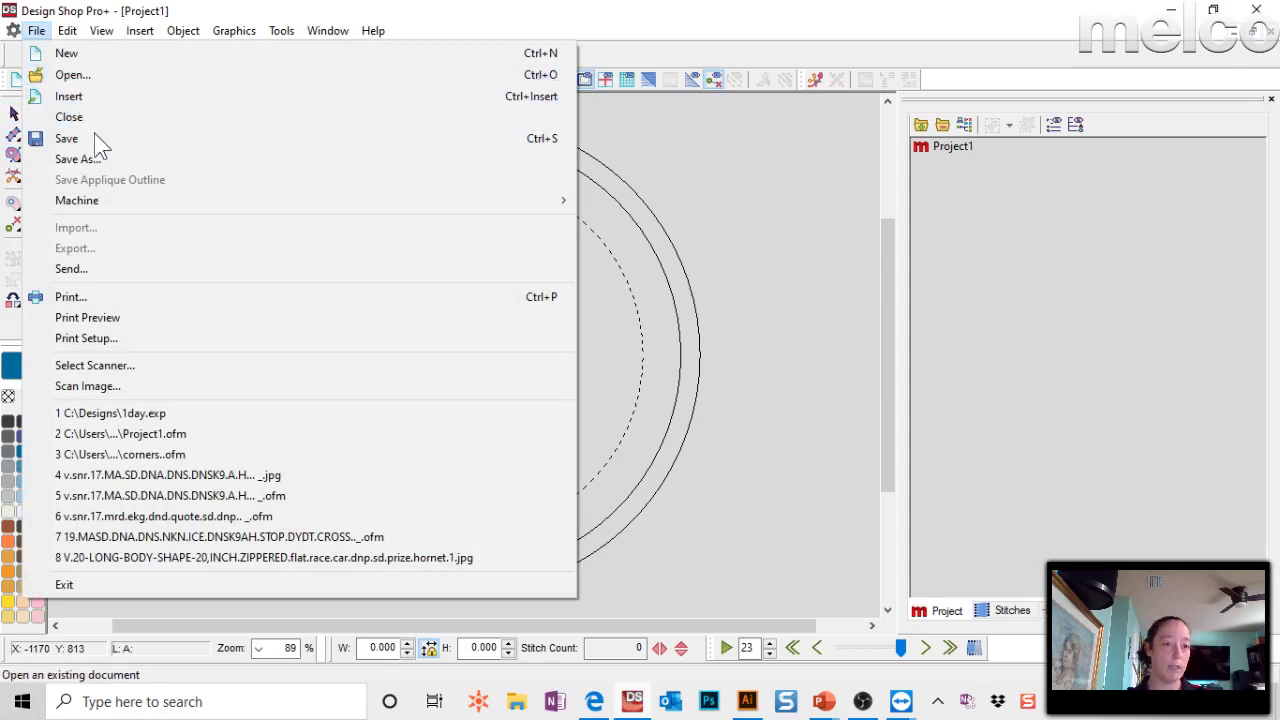
left_click(215, 413)
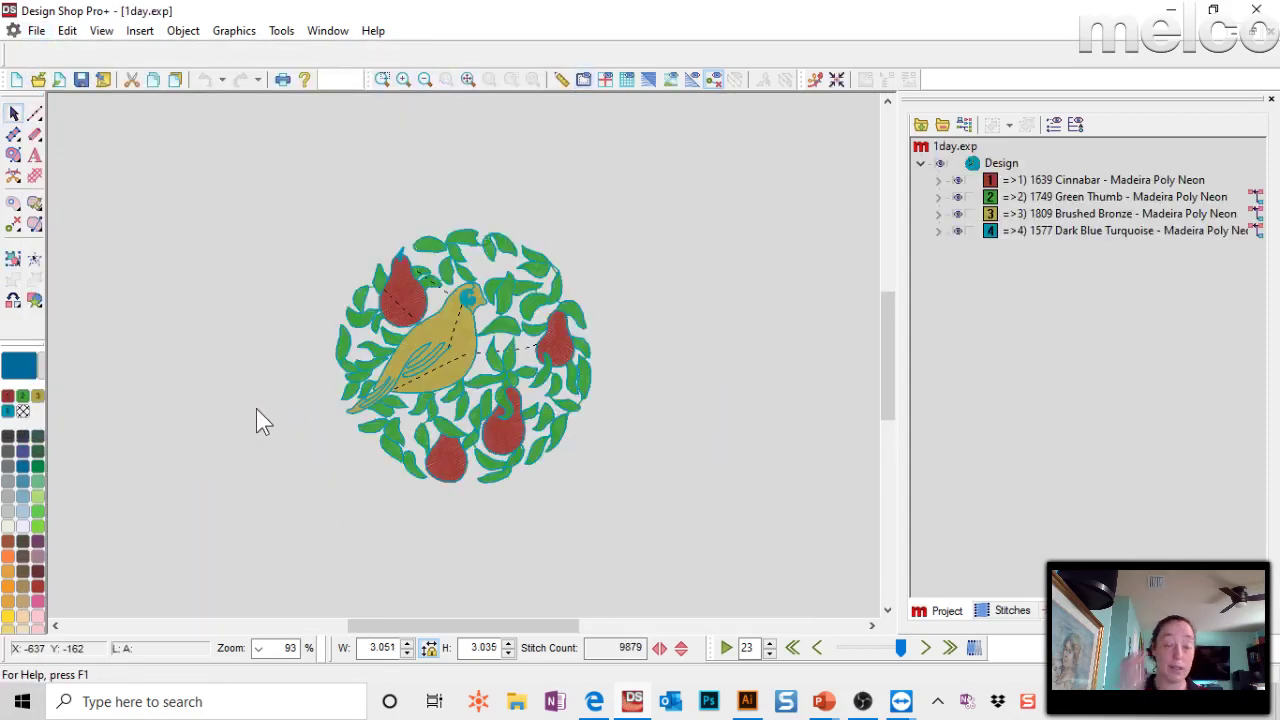
left_click(468, 79)
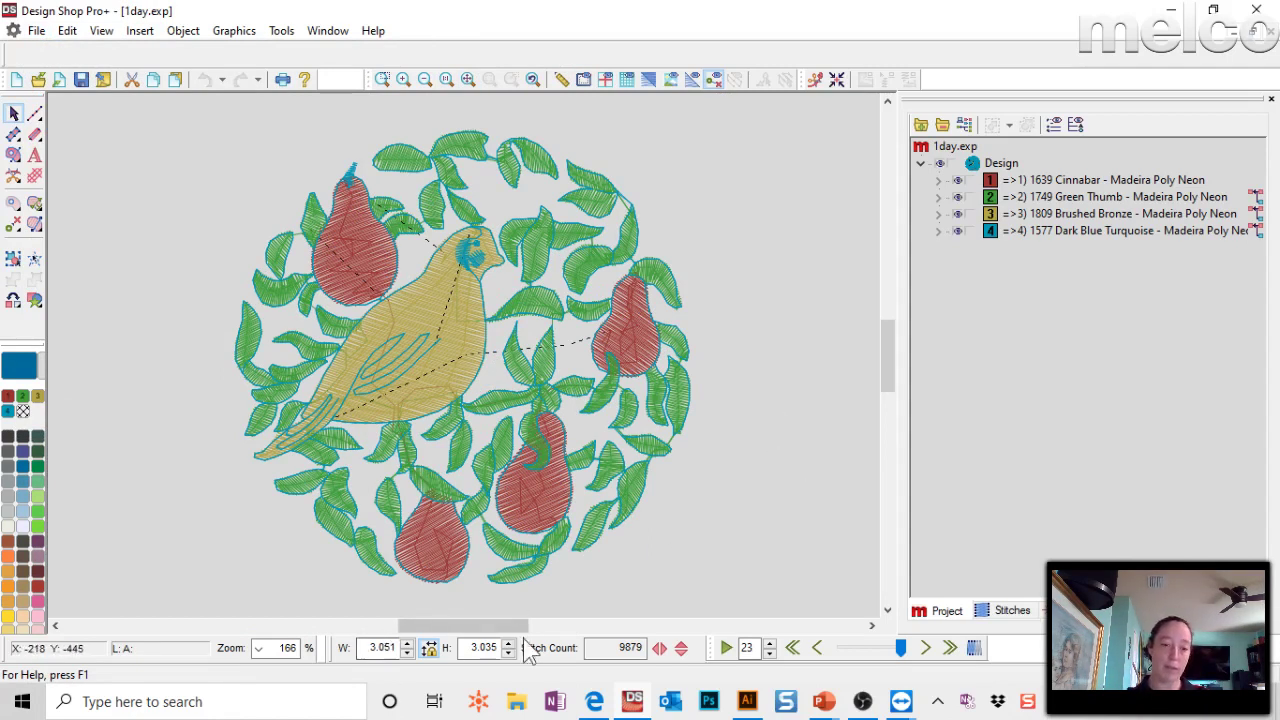
Scale the whole bird and pears design down proportionally by percentage to about 2.44 inches wide, and deselect it.
left_click(1005, 165)
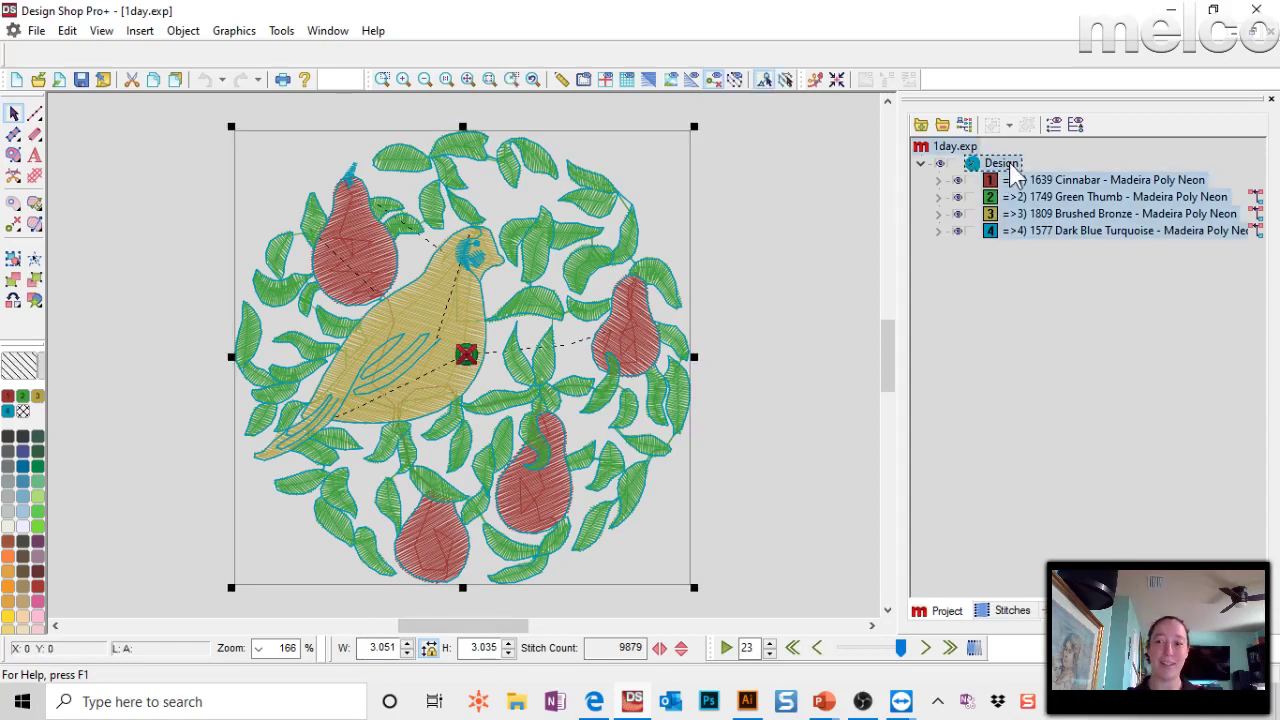
left_click(349, 648)
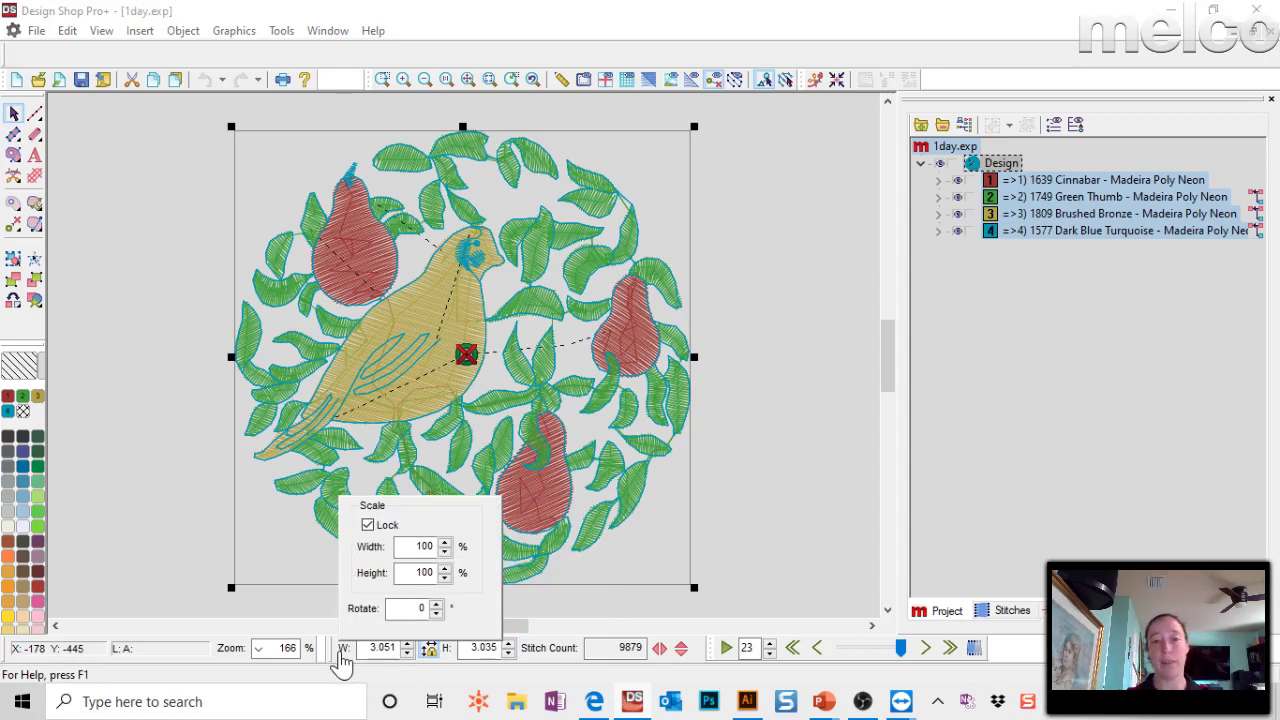
left_click(478, 562)
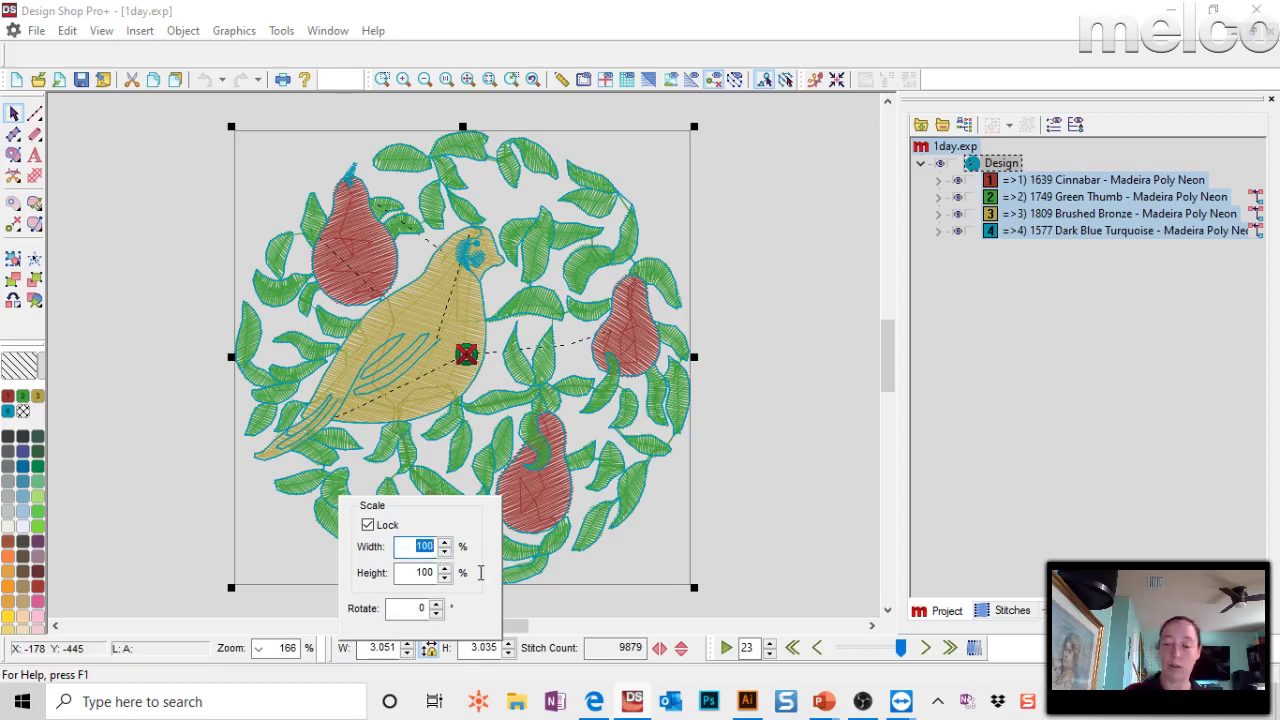
type("50")
key("Return")
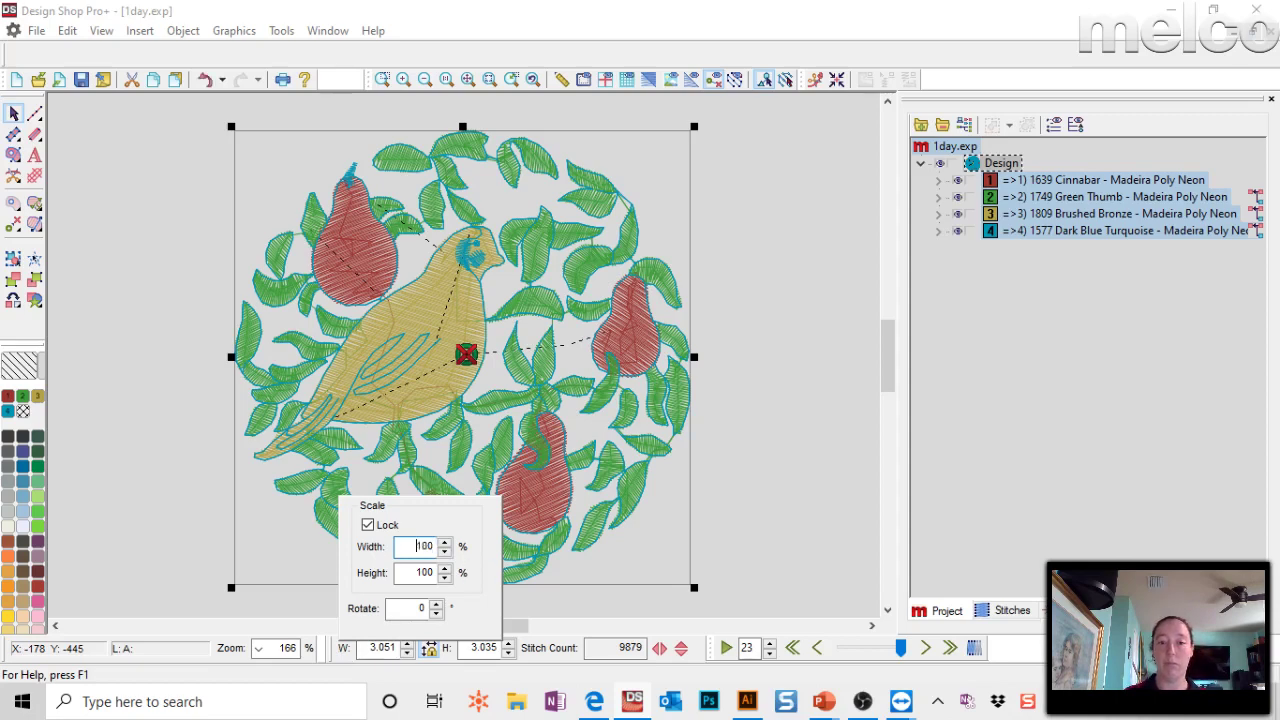
left_click(751, 555)
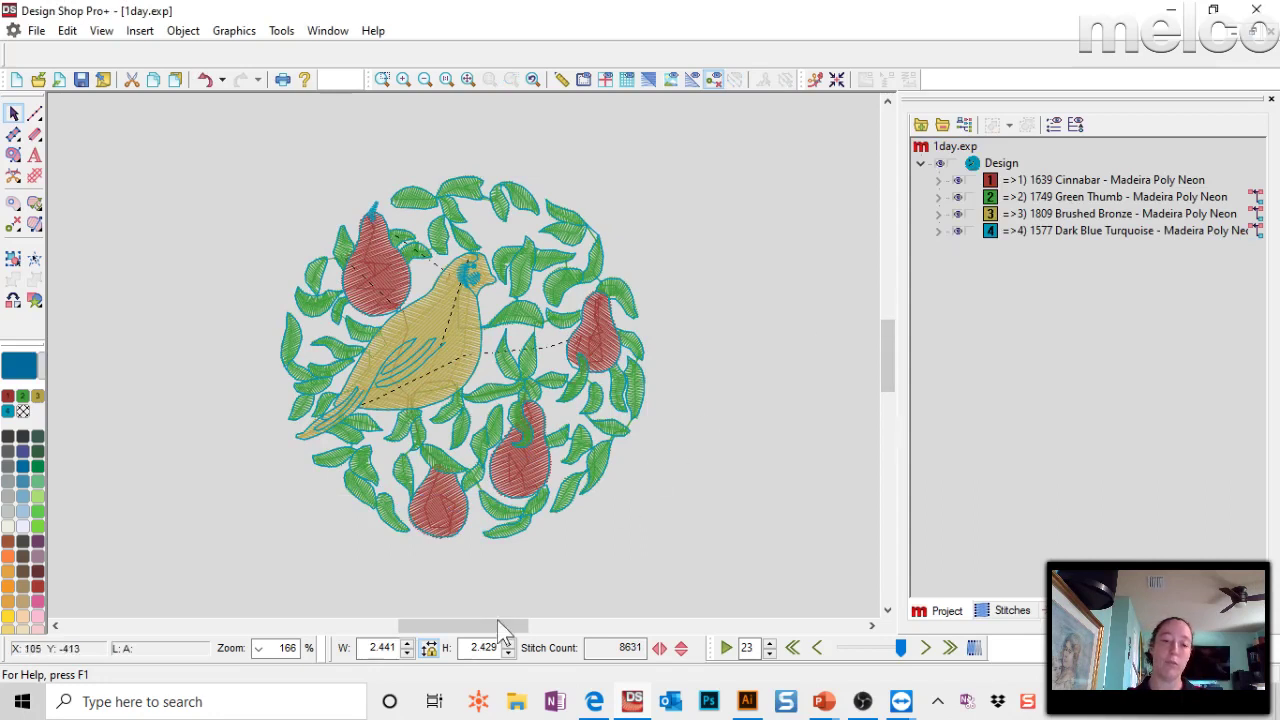
Enlarge the design proportionally to a width of 10 inches and display it in full.
double_click(370, 648)
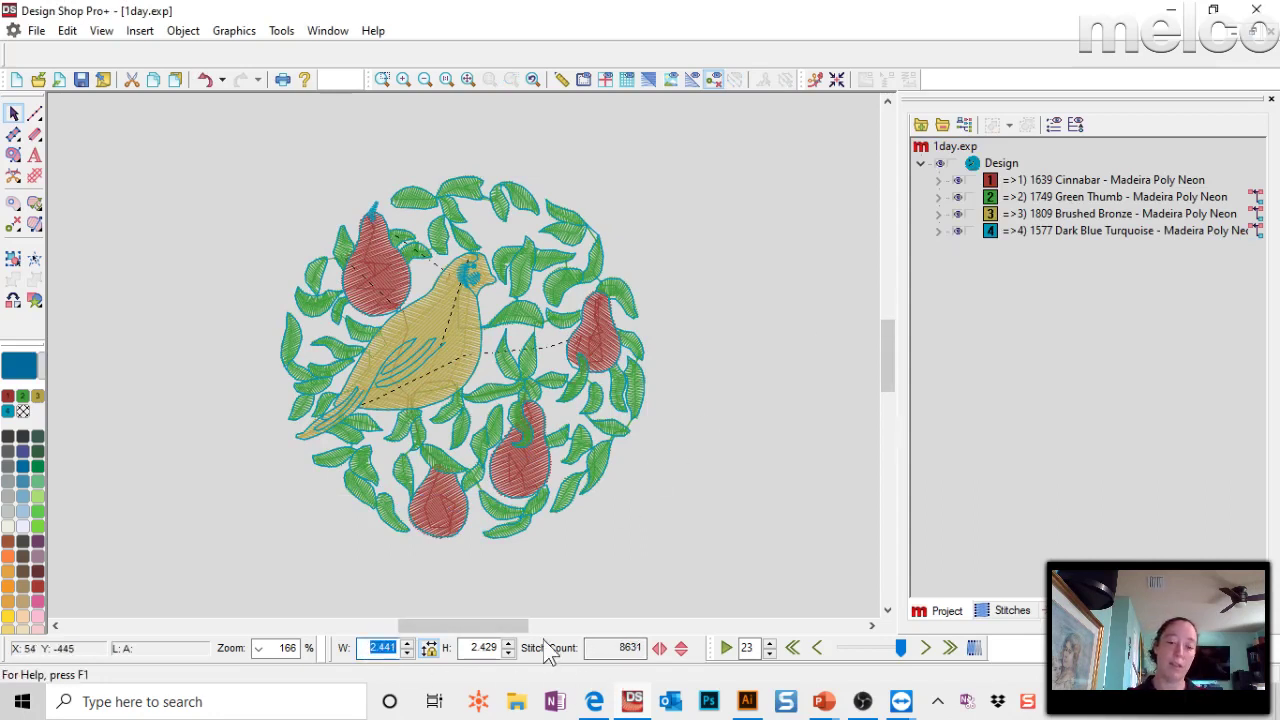
type("10")
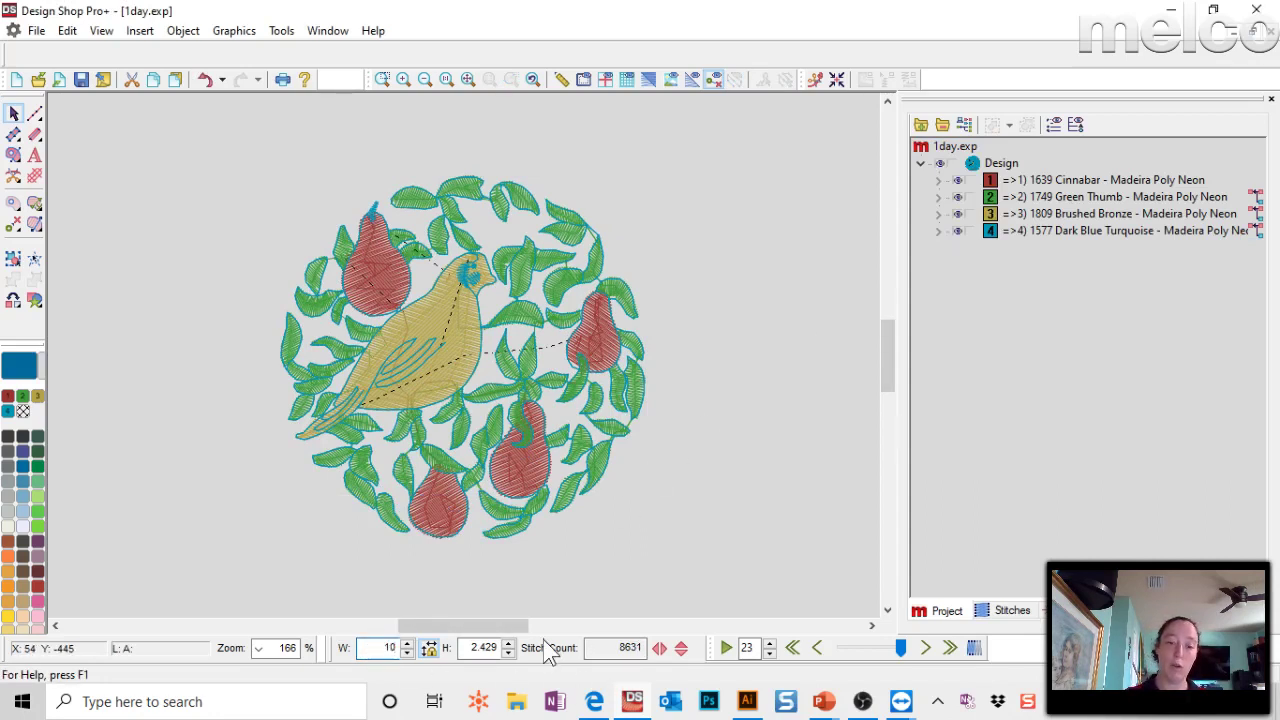
key("Return")
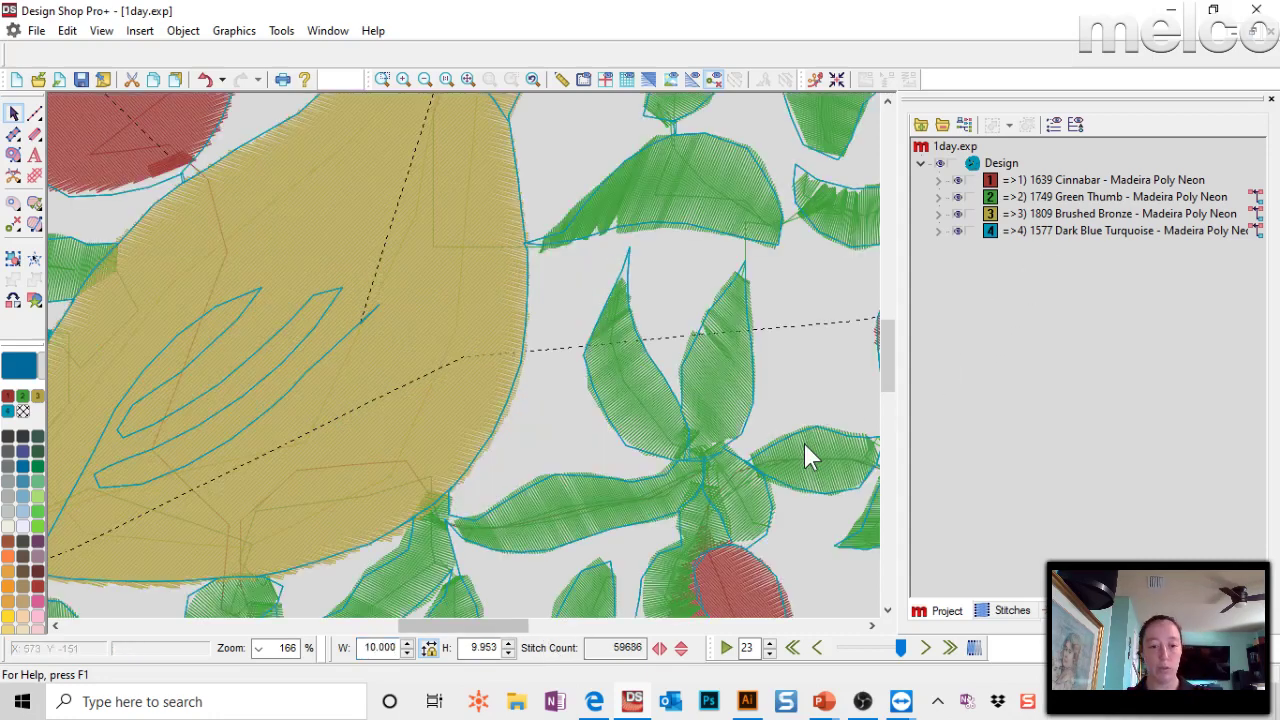
left_click(468, 80)
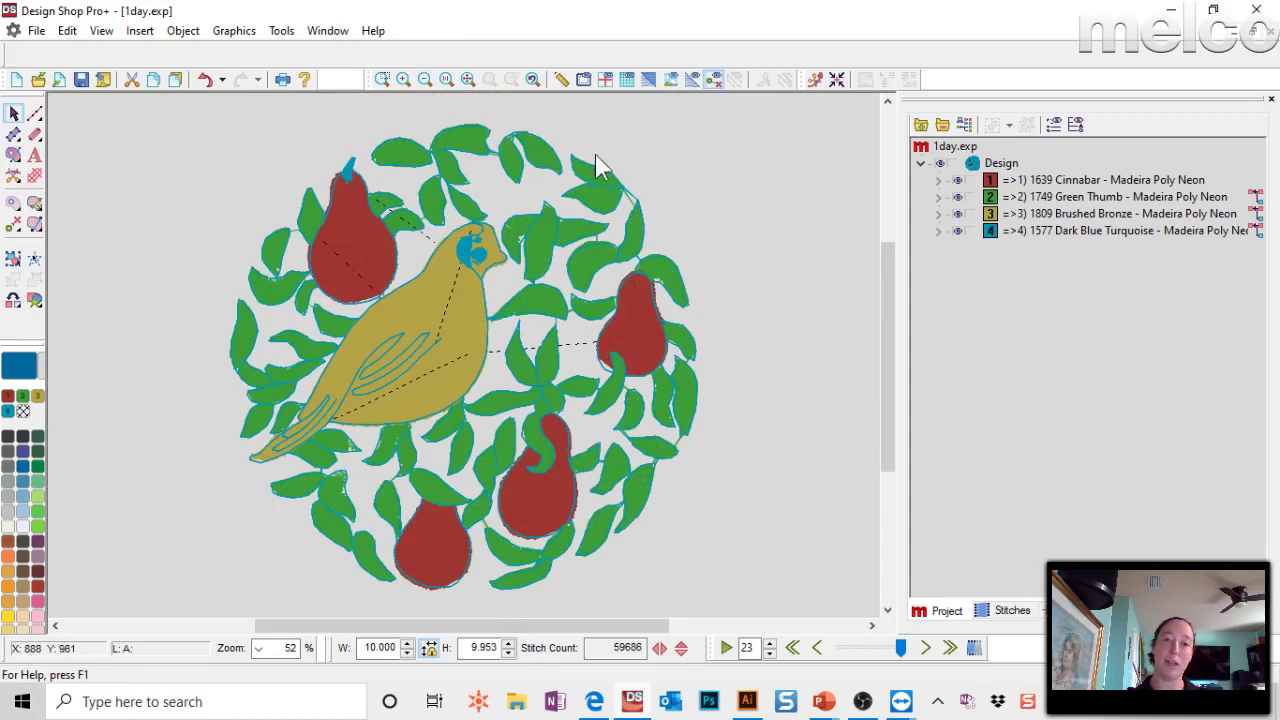
Preview the enlarged design in 3D and close 1day.exp without saving the changes.
left_click(648, 80)
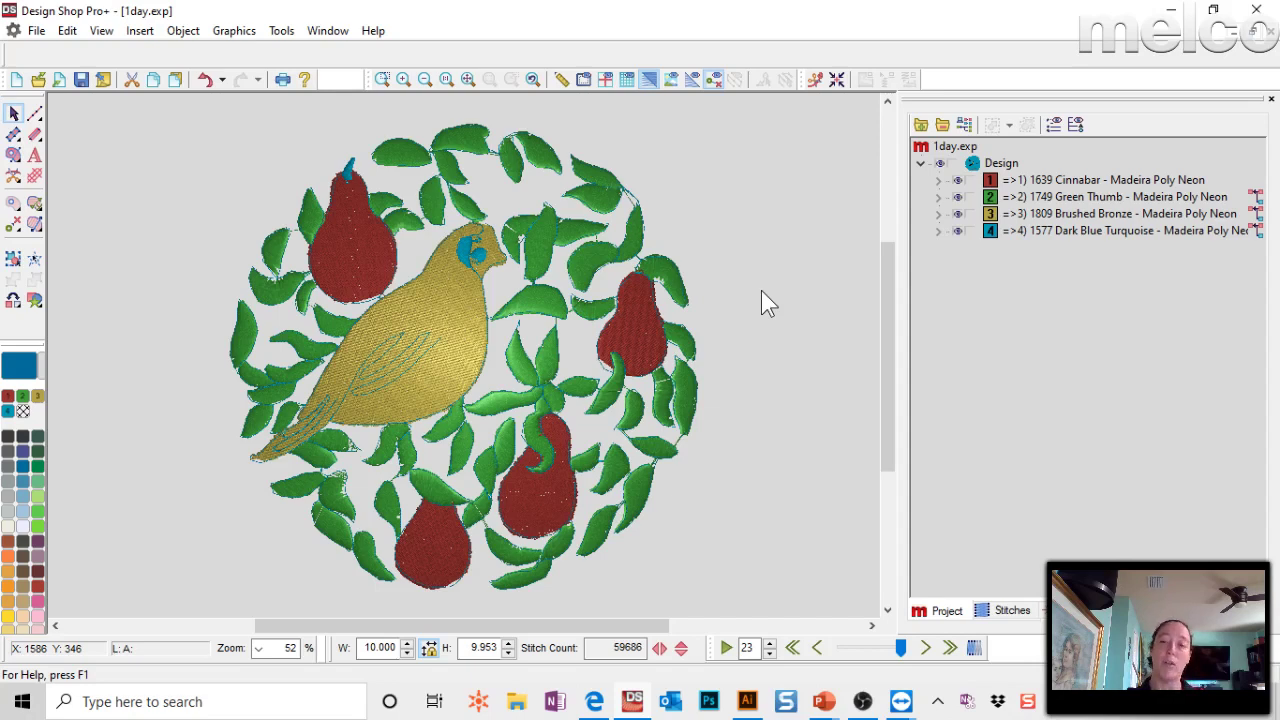
left_click(1270, 31)
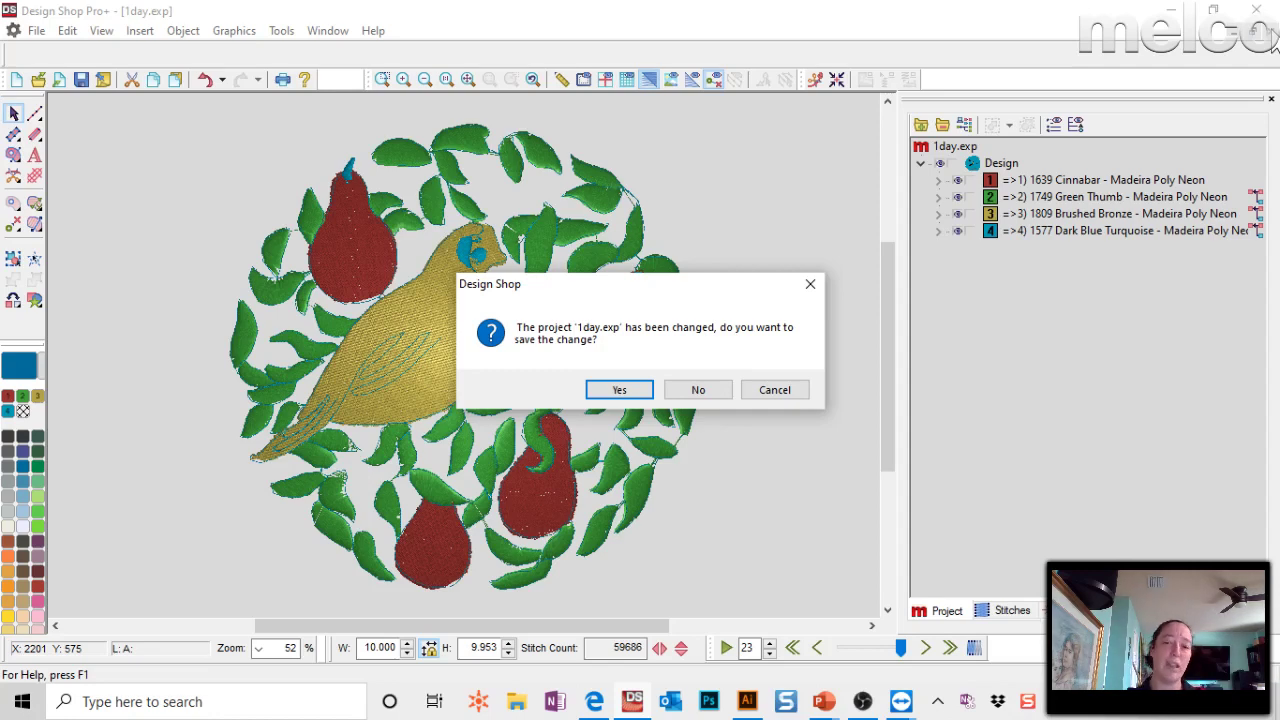
left_click(722, 393)
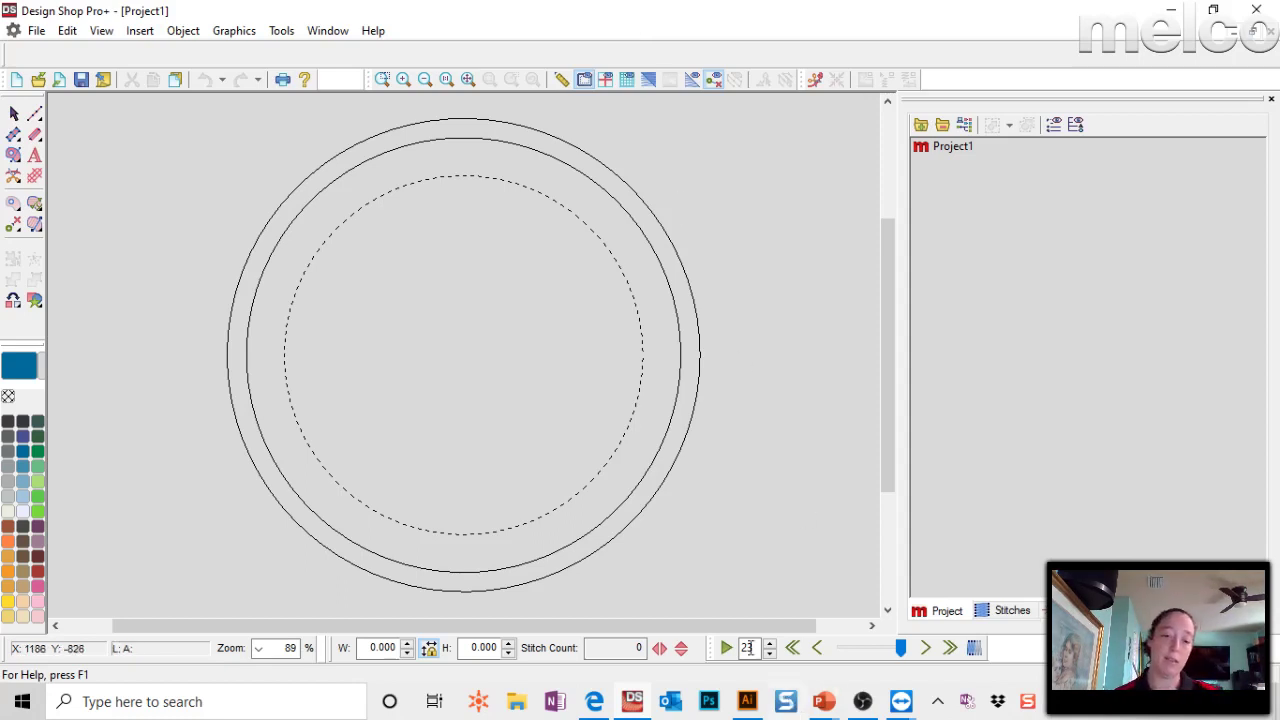
Switch to the remote TeamViewer session running Melco OS and review the list of available machine tools.
mouse_move(648, 691)
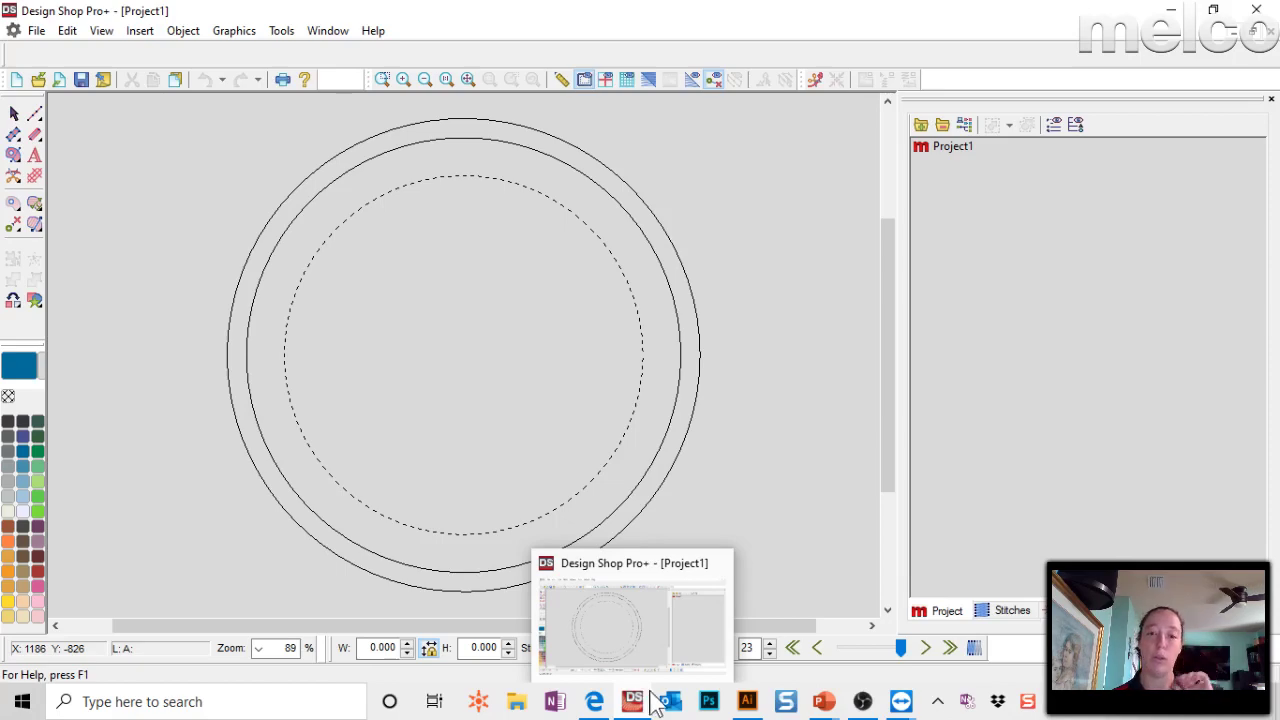
mouse_move(900, 705)
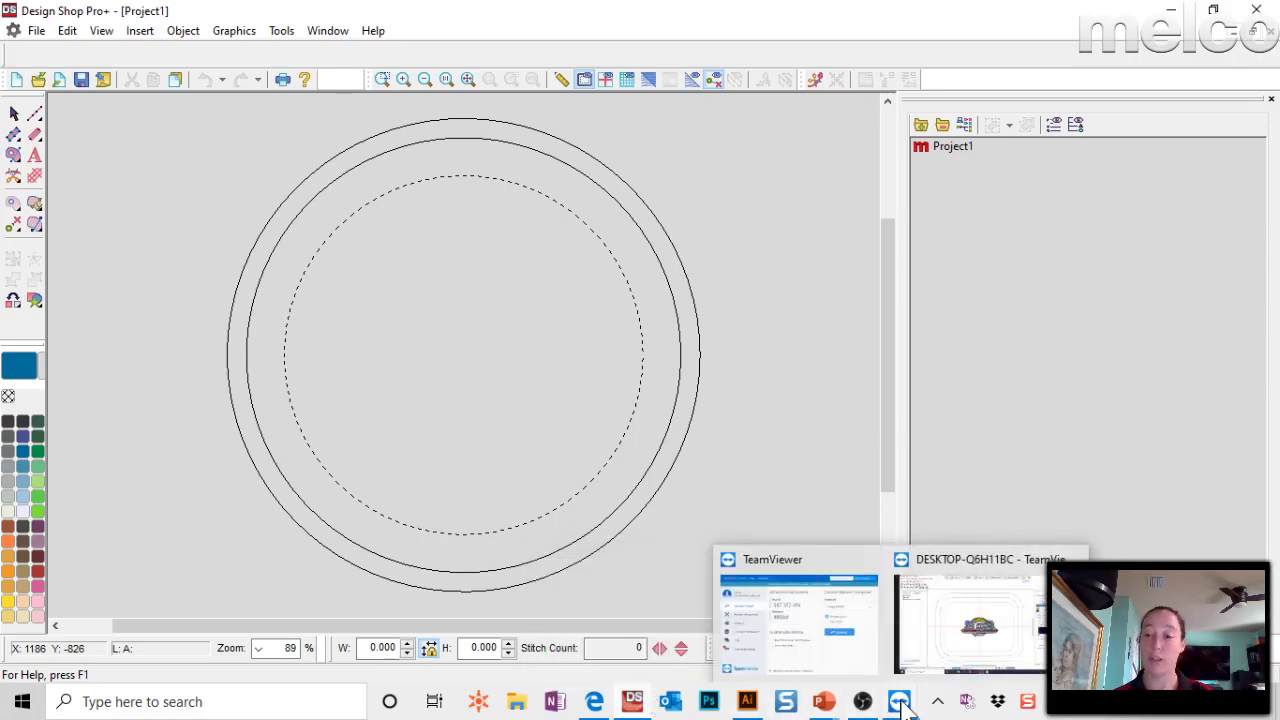
left_click(984, 611)
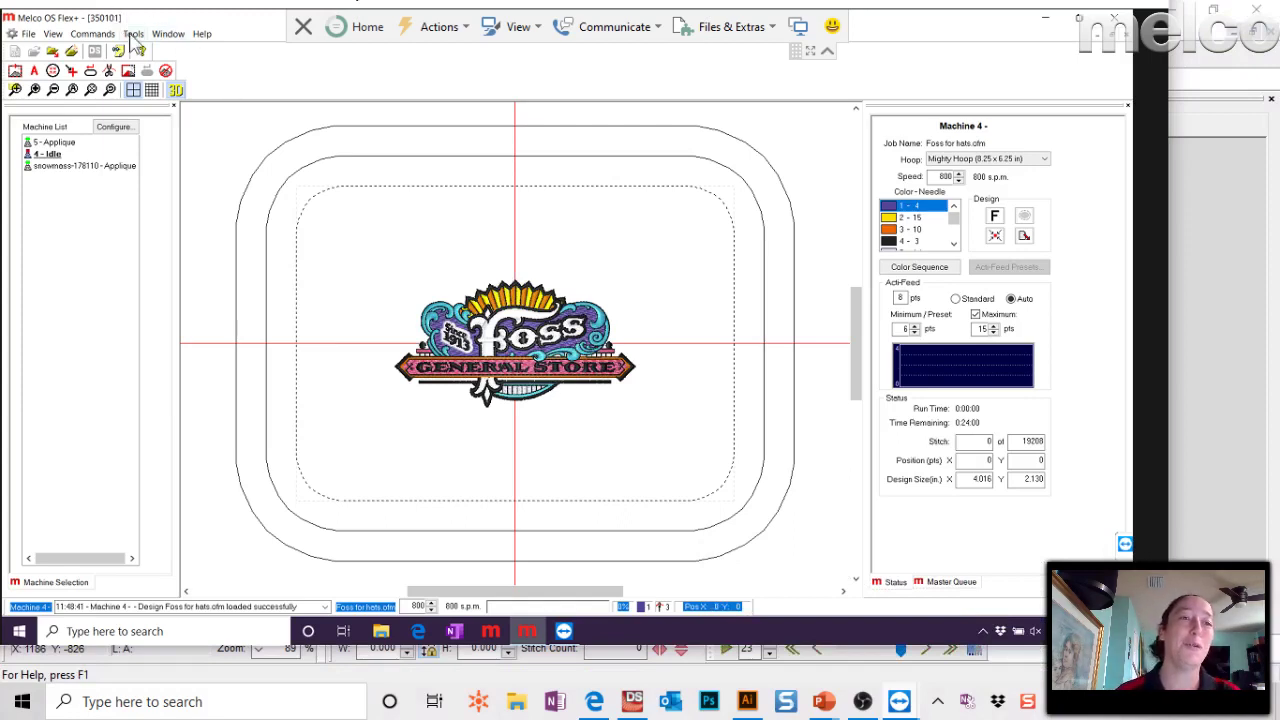
left_click(133, 34)
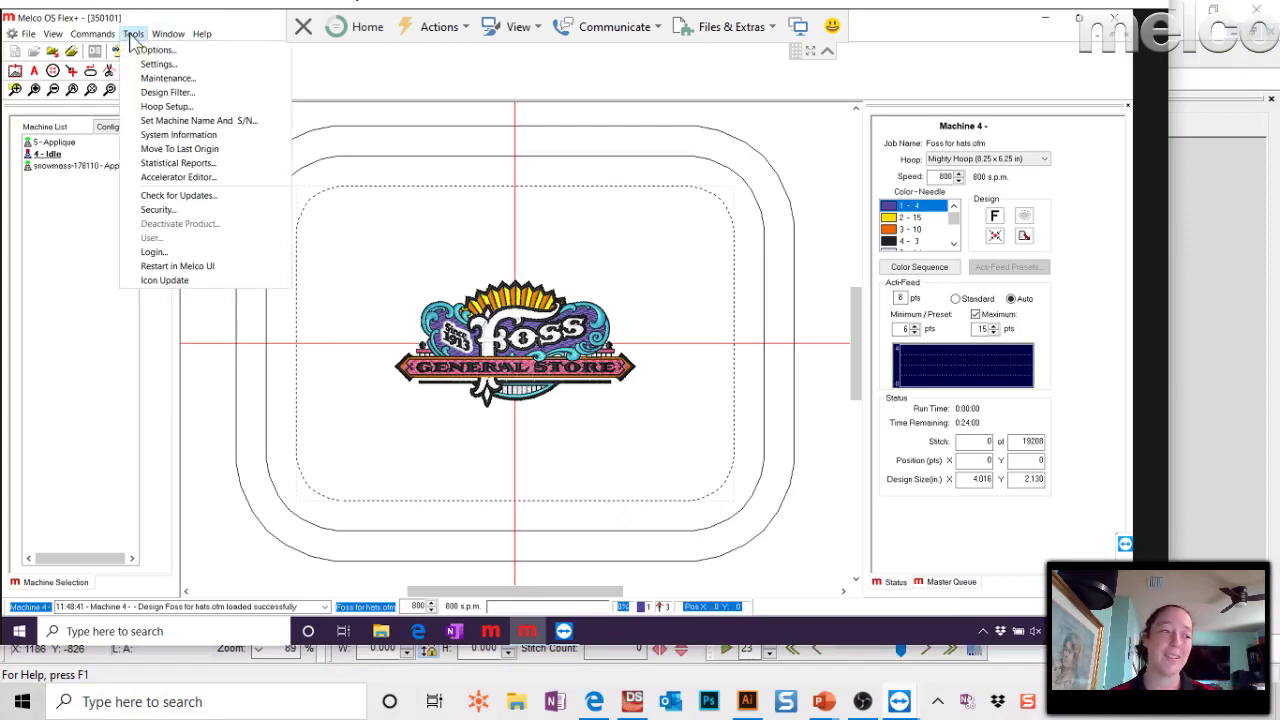
left_click(133, 36)
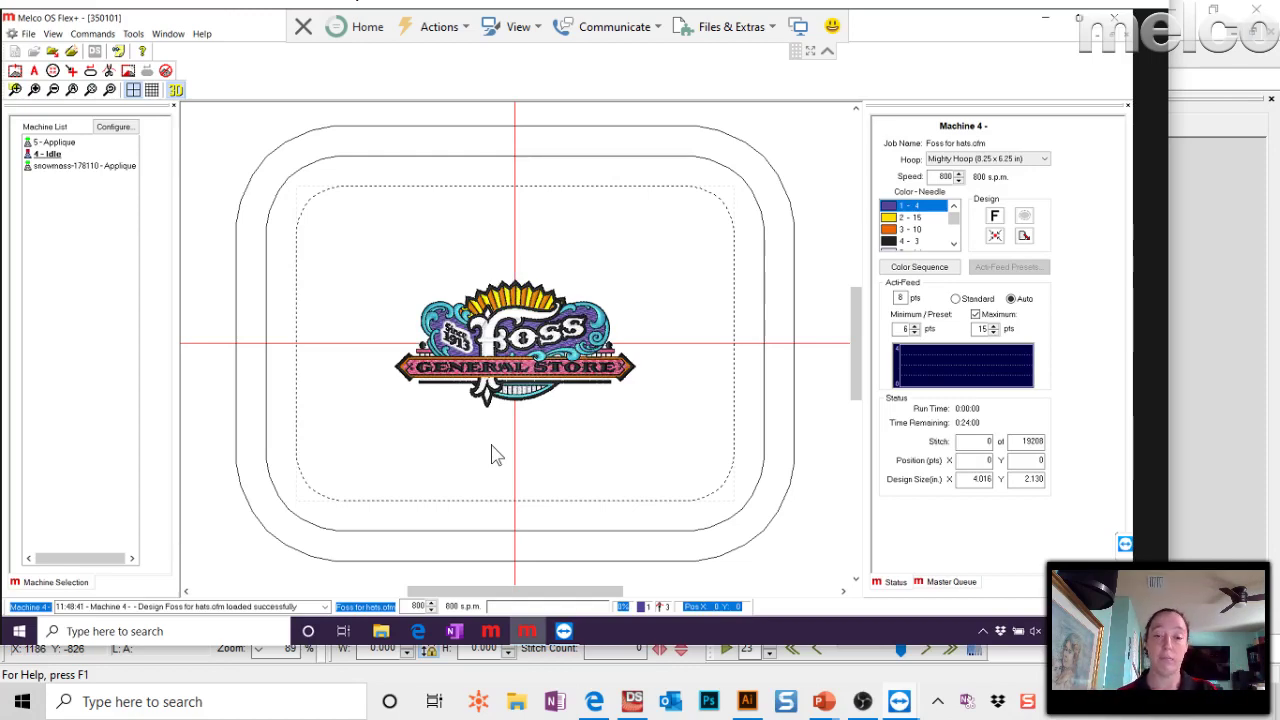
View the color change calibration options in the machine's Maintenance settings, and leave them without changes.
left_click(133, 34)
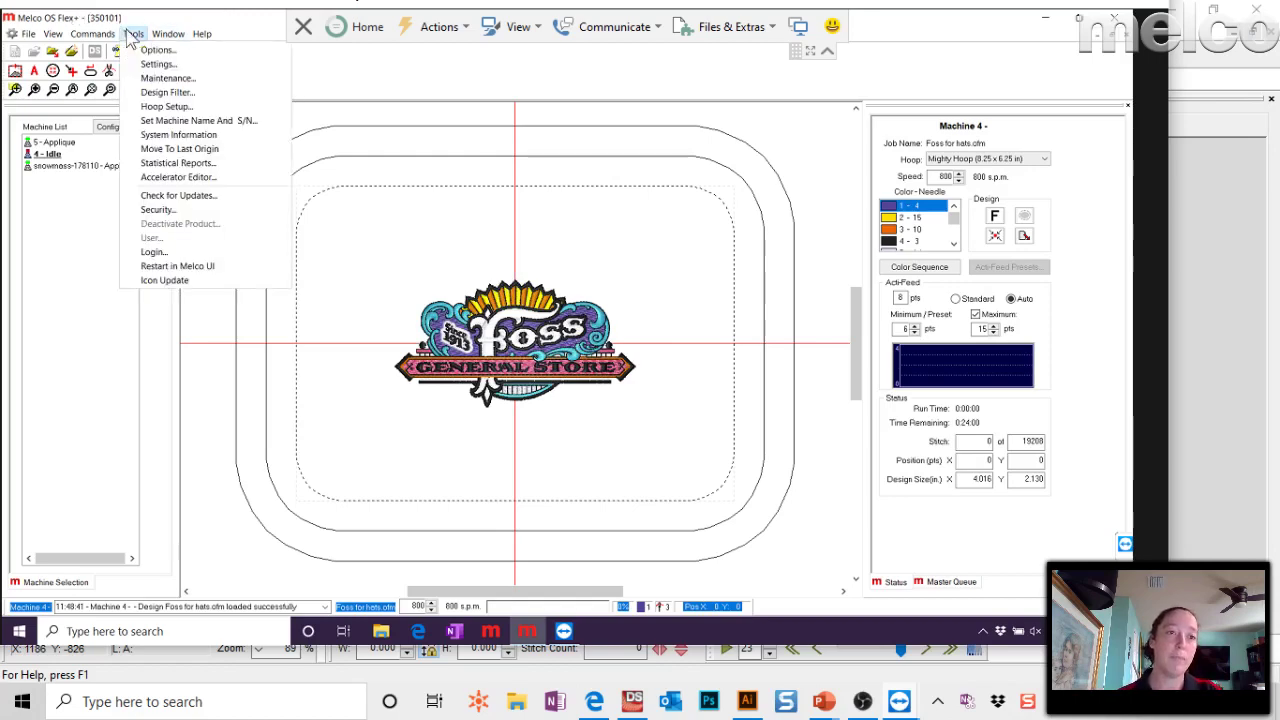
left_click(160, 79)
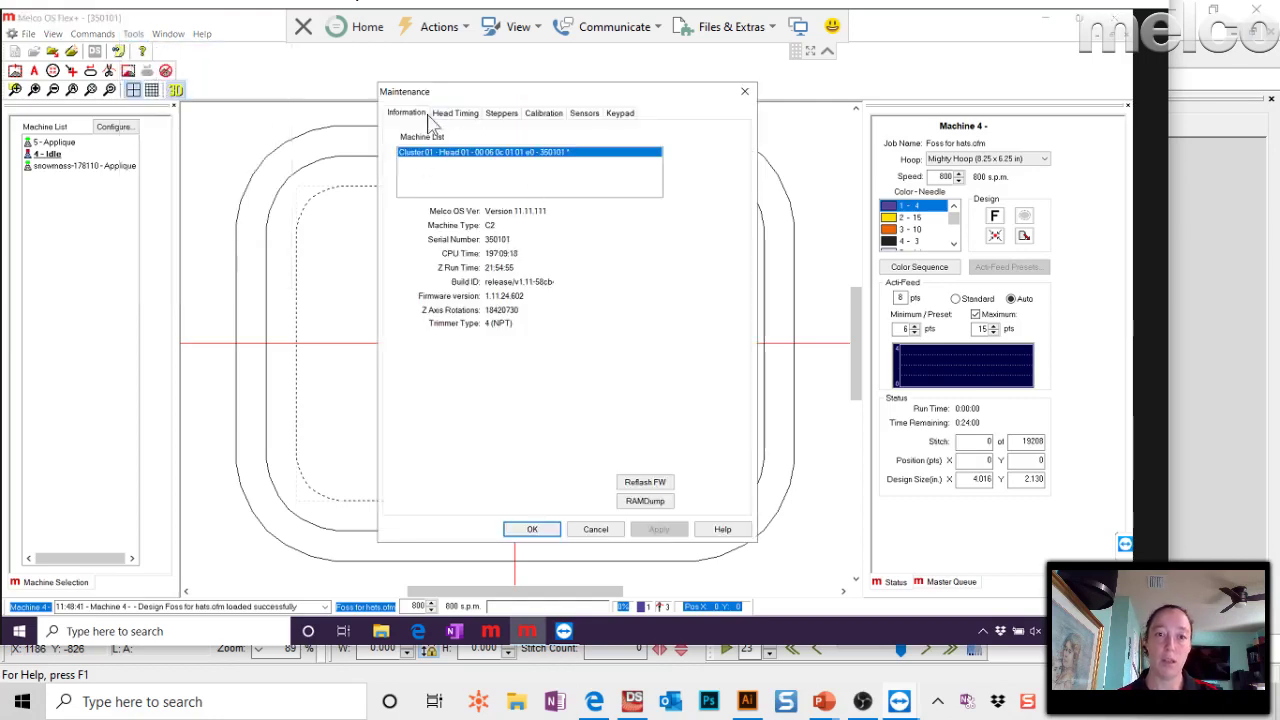
left_click(545, 115)
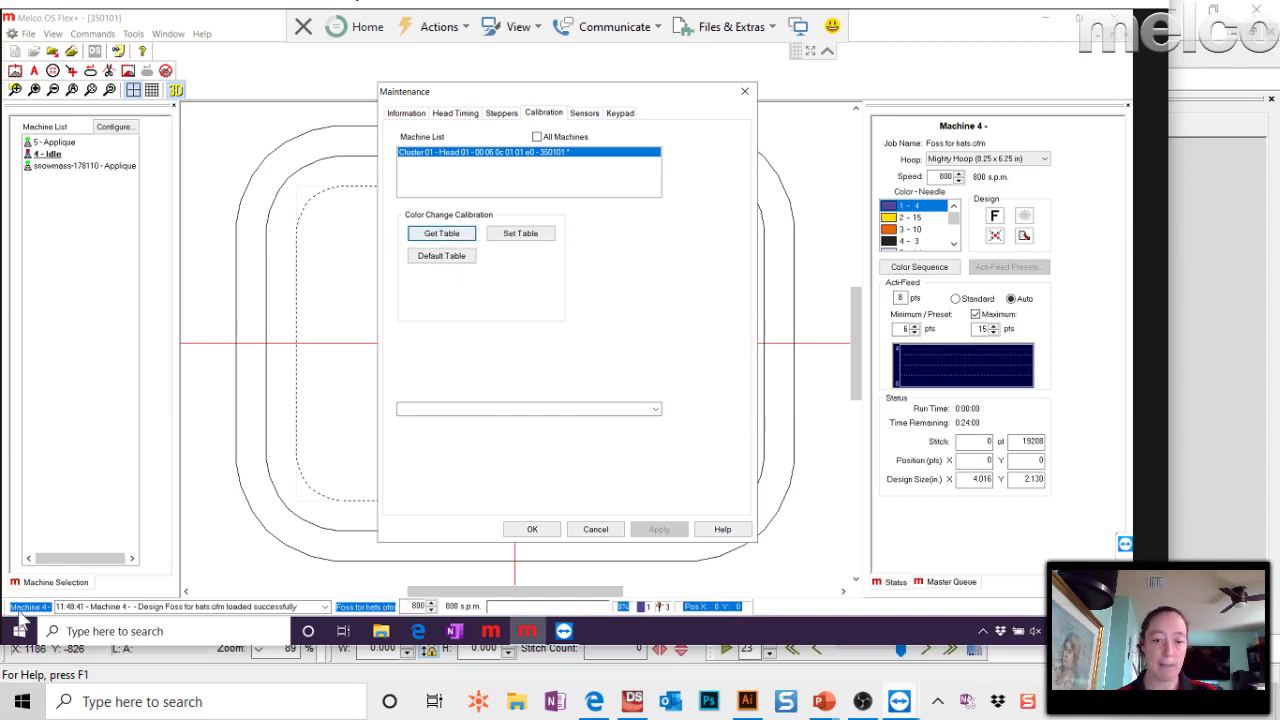
left_click(576, 534)
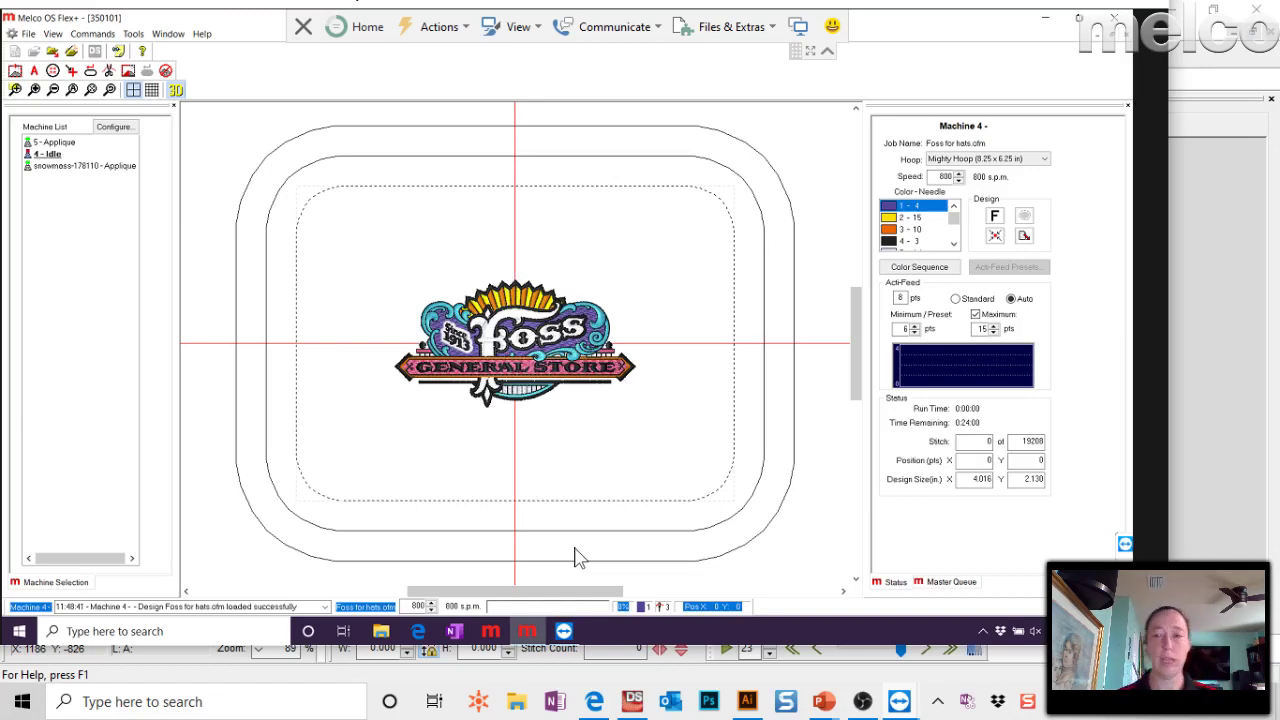
Switch back to Design Shop Pro+ and inspect the thread details of three green palette swatches, cancelling each time.
left_click(632, 701)
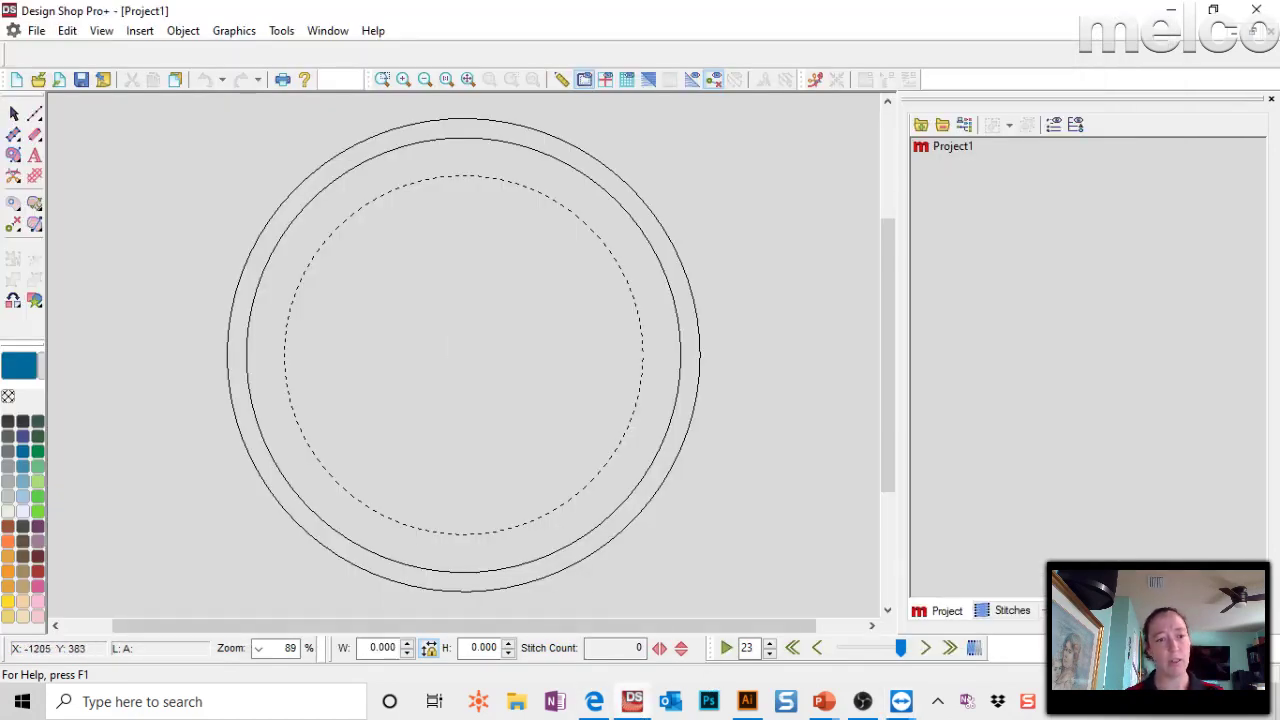
double_click(39, 422)
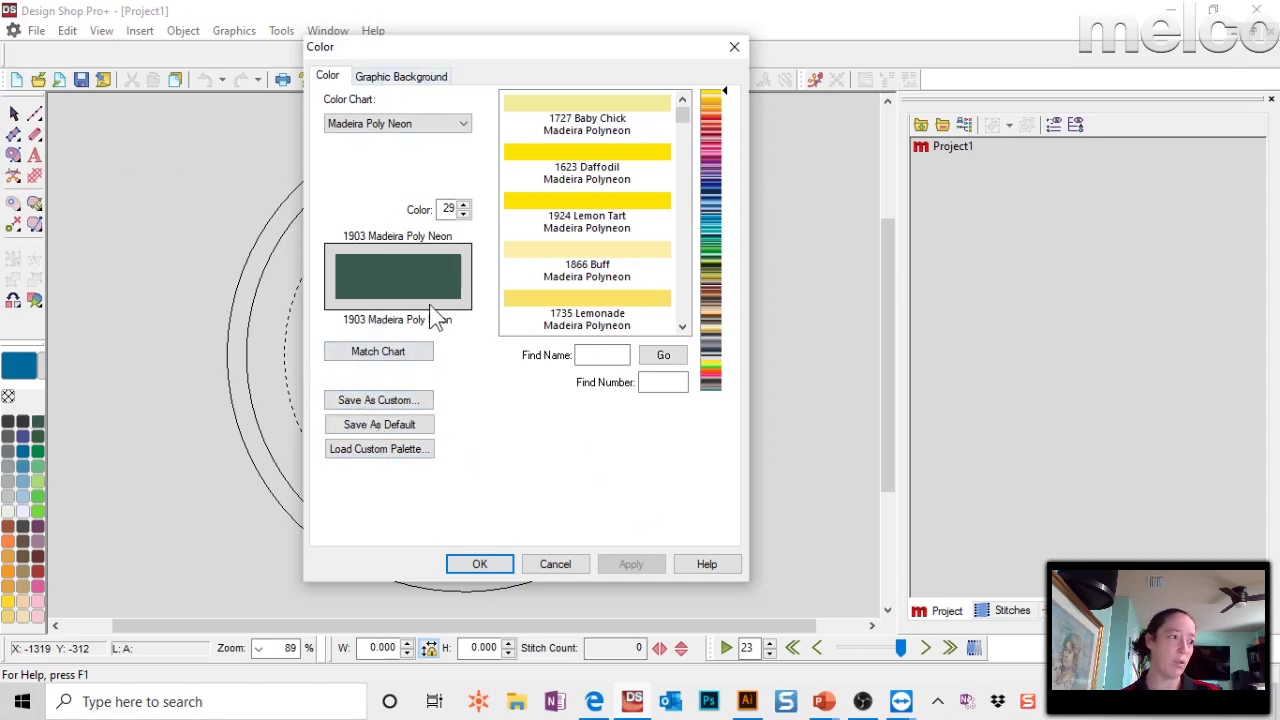
left_click(558, 570)
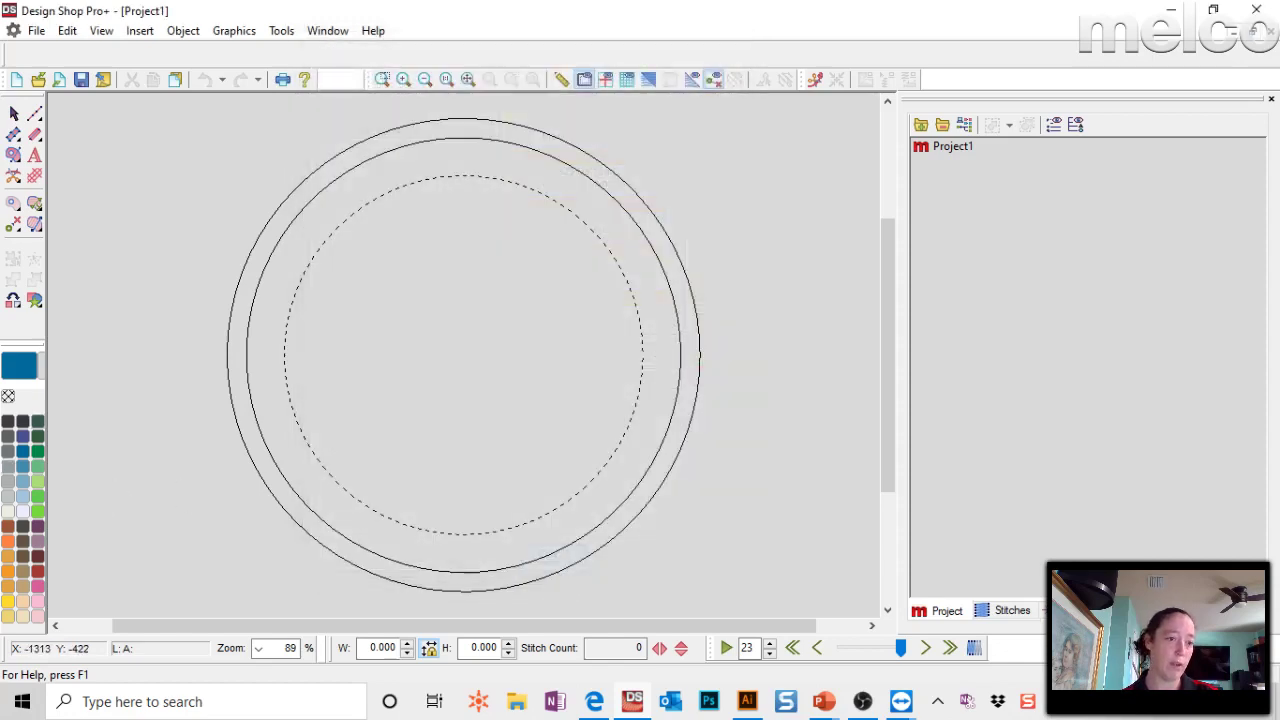
double_click(41, 438)
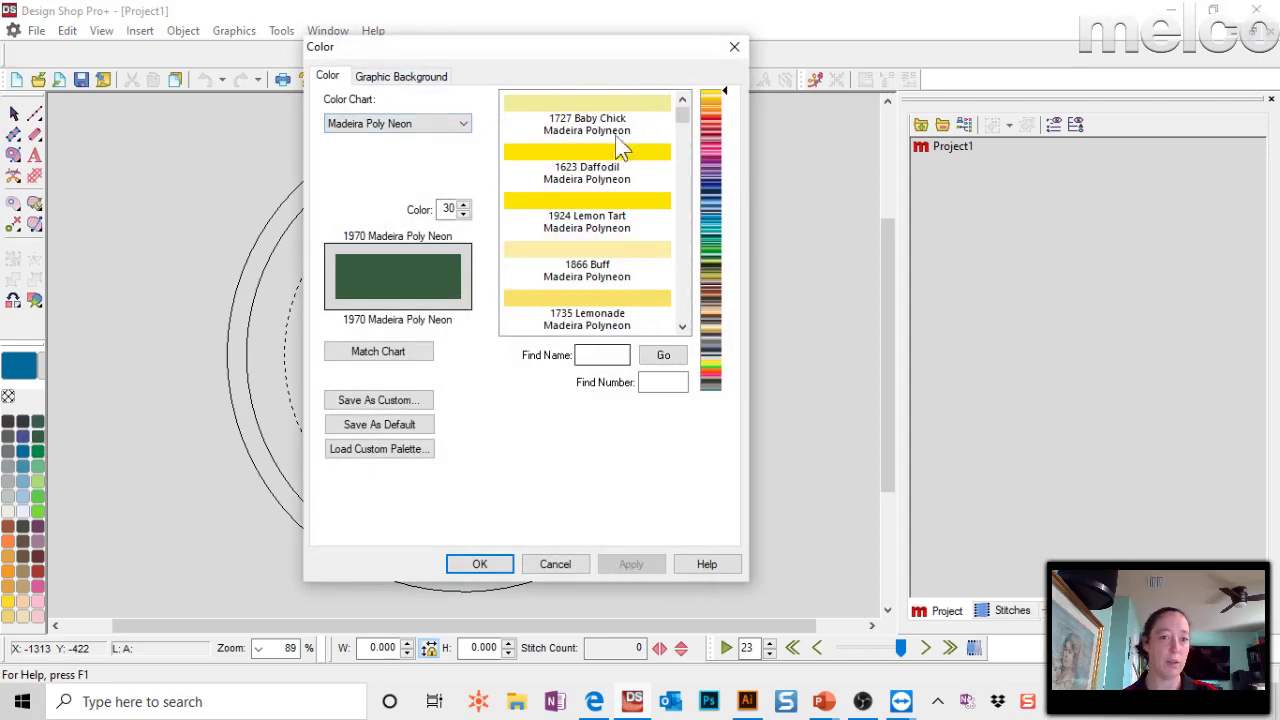
left_click(556, 564)
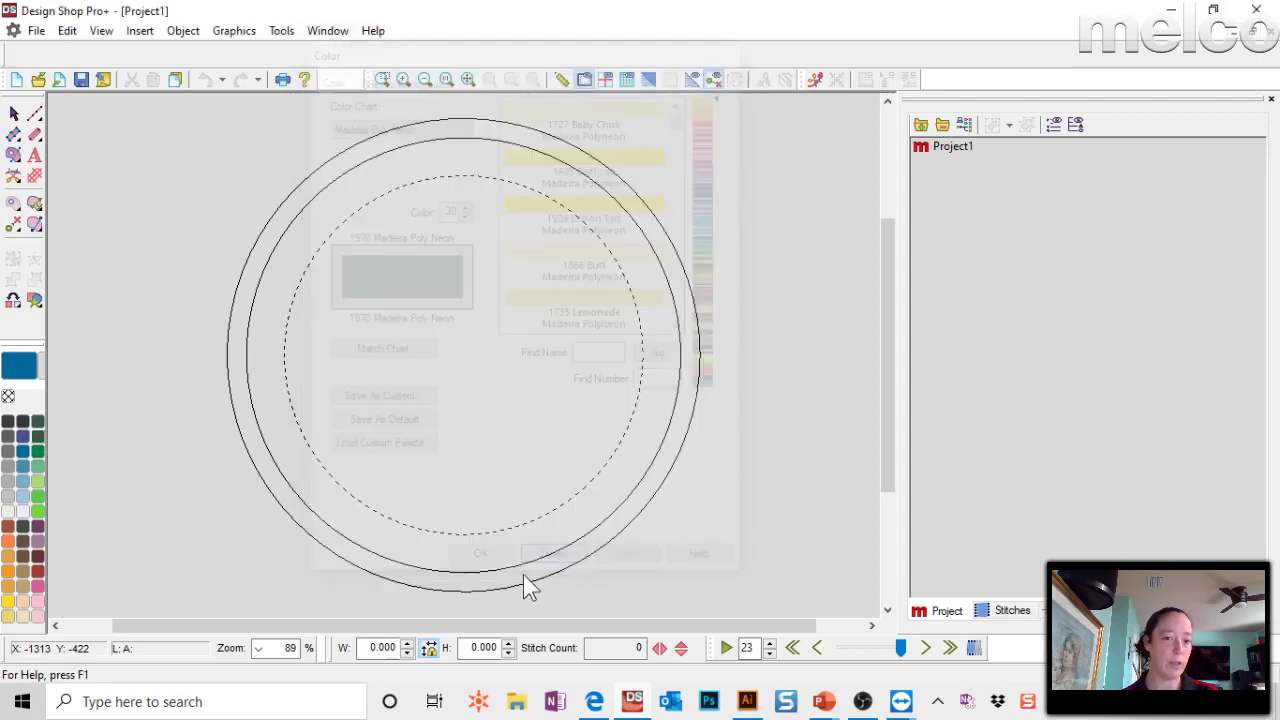
double_click(41, 519)
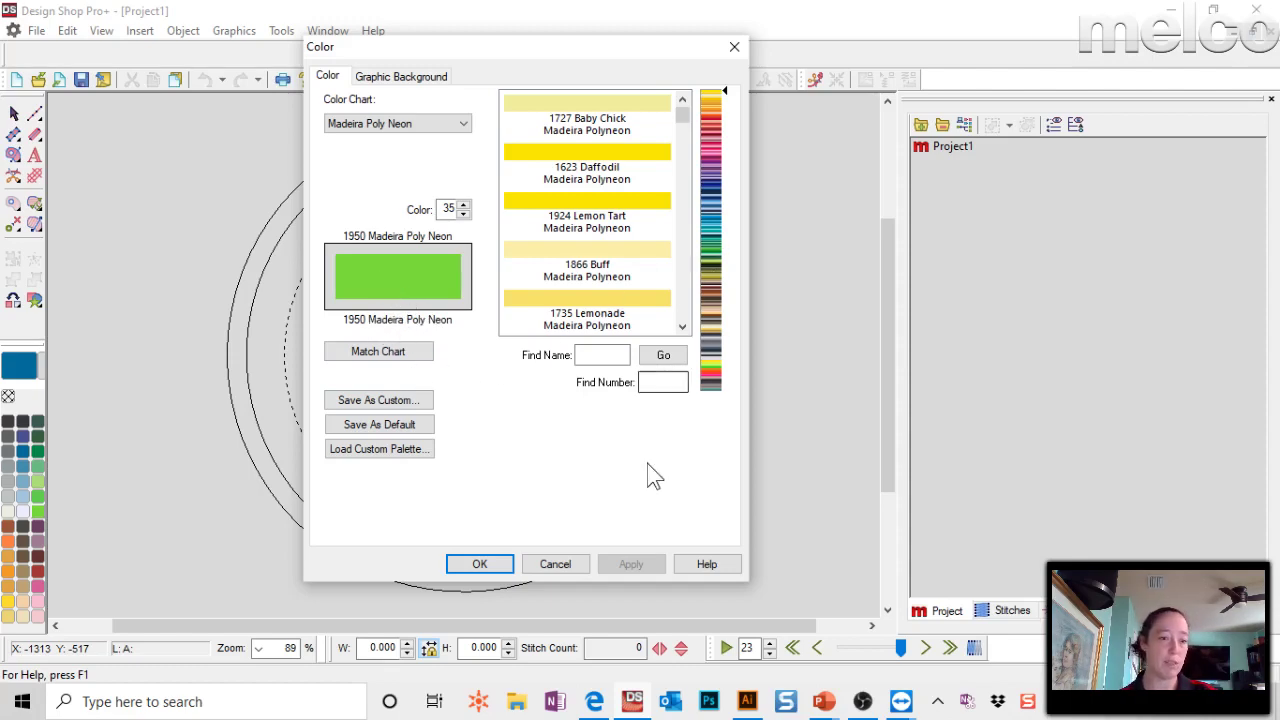
left_click(558, 564)
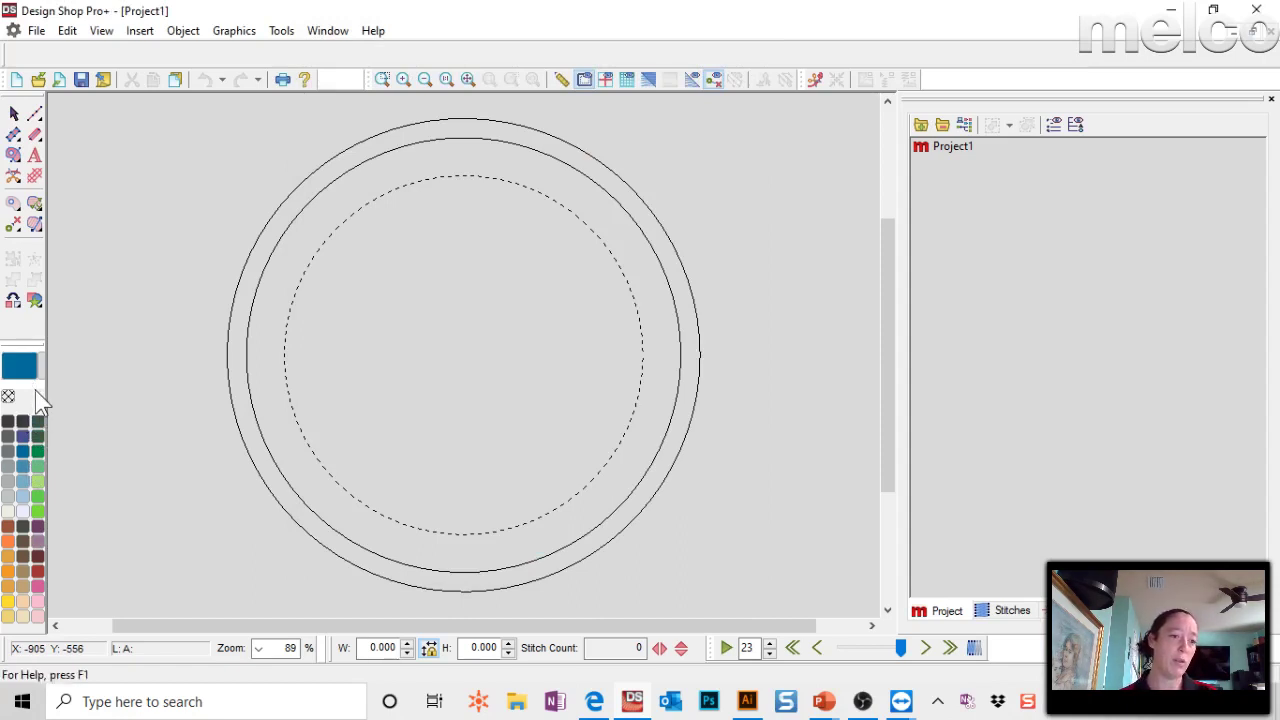
Browse the Madeira PNL Fabric color chart for the dark green palette swatch and cancel without applying it.
double_click(38, 427)
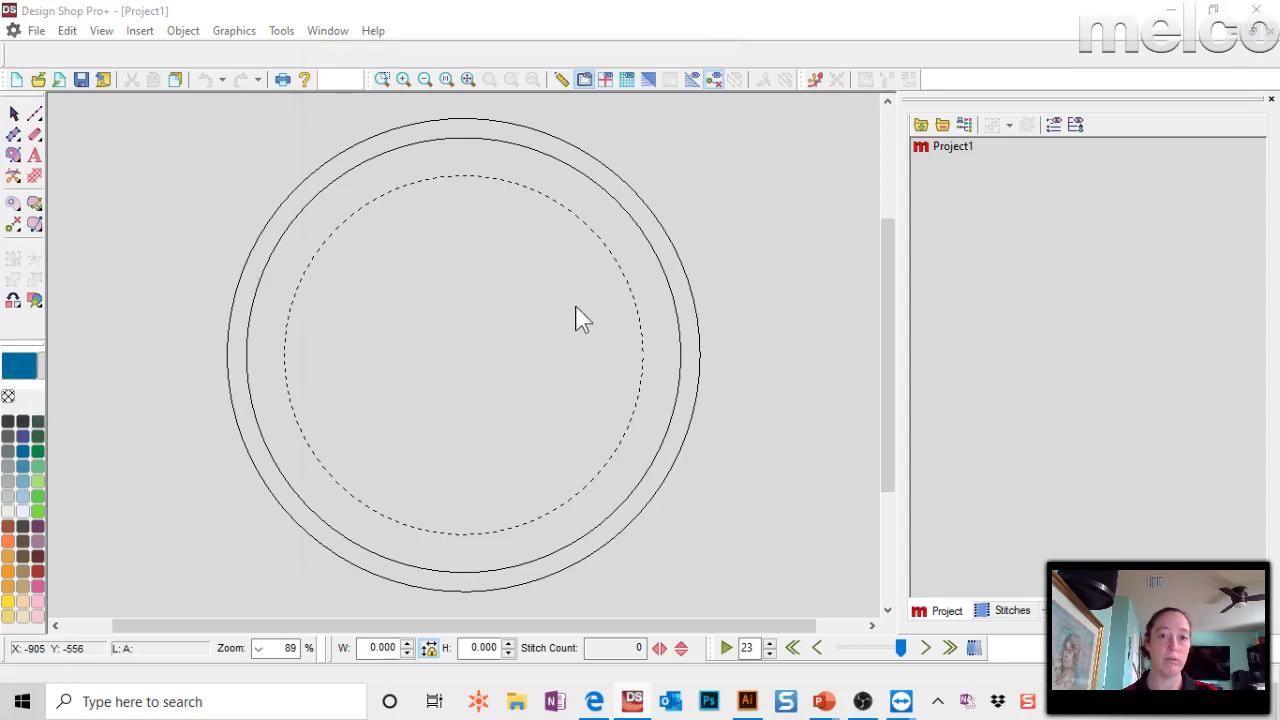
left_click(418, 127)
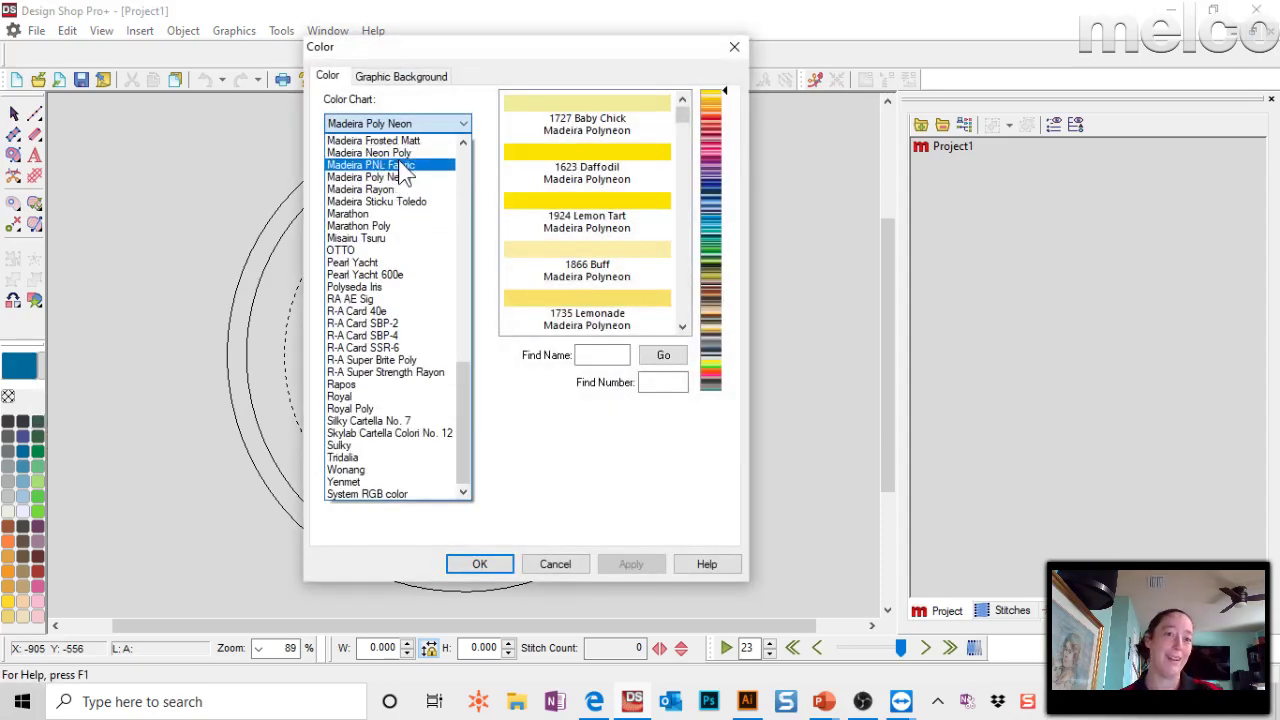
left_click(401, 166)
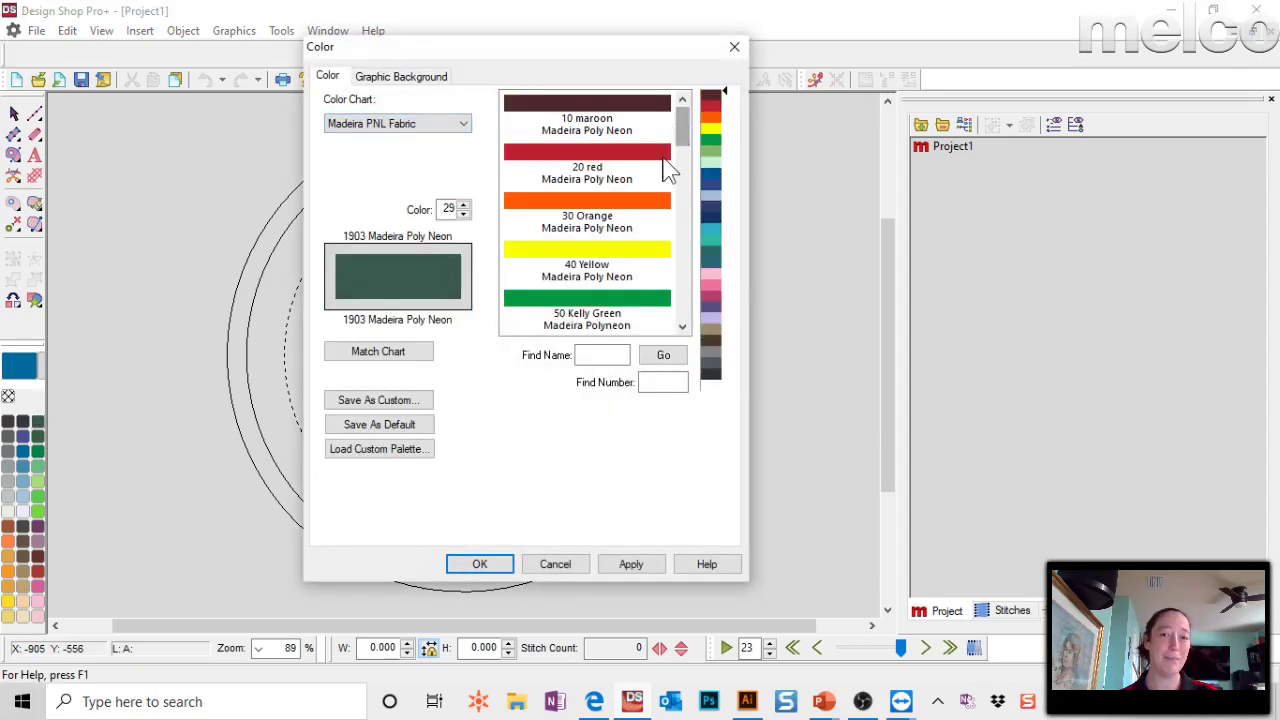
scroll(663, 180, "down", 2)
scroll(645, 240, "down", 15)
scroll(631, 292, "up", 15)
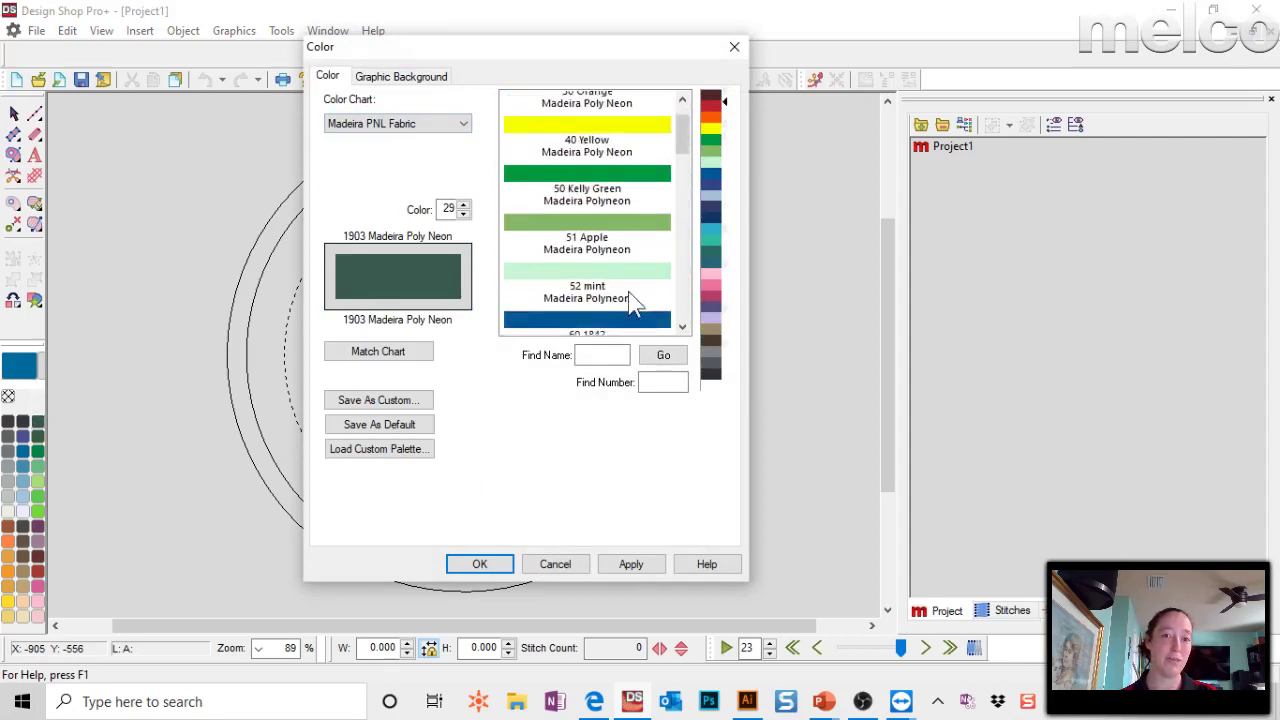
left_click(575, 566)
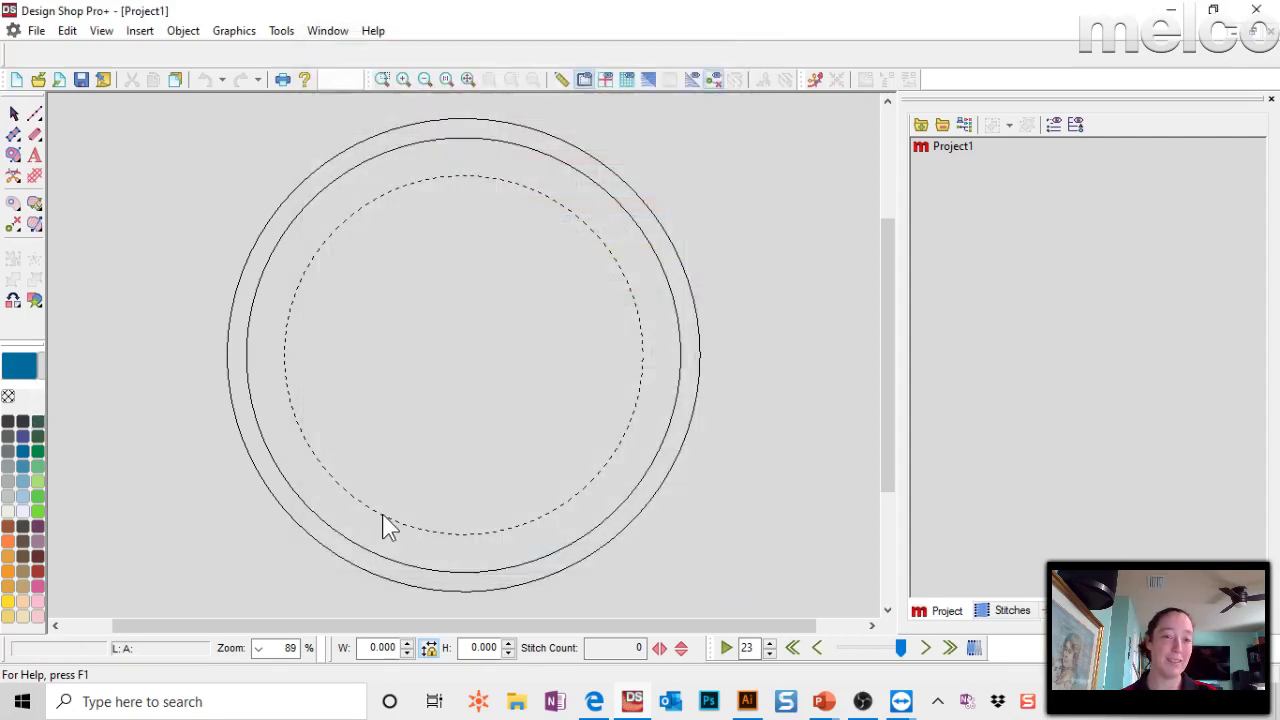